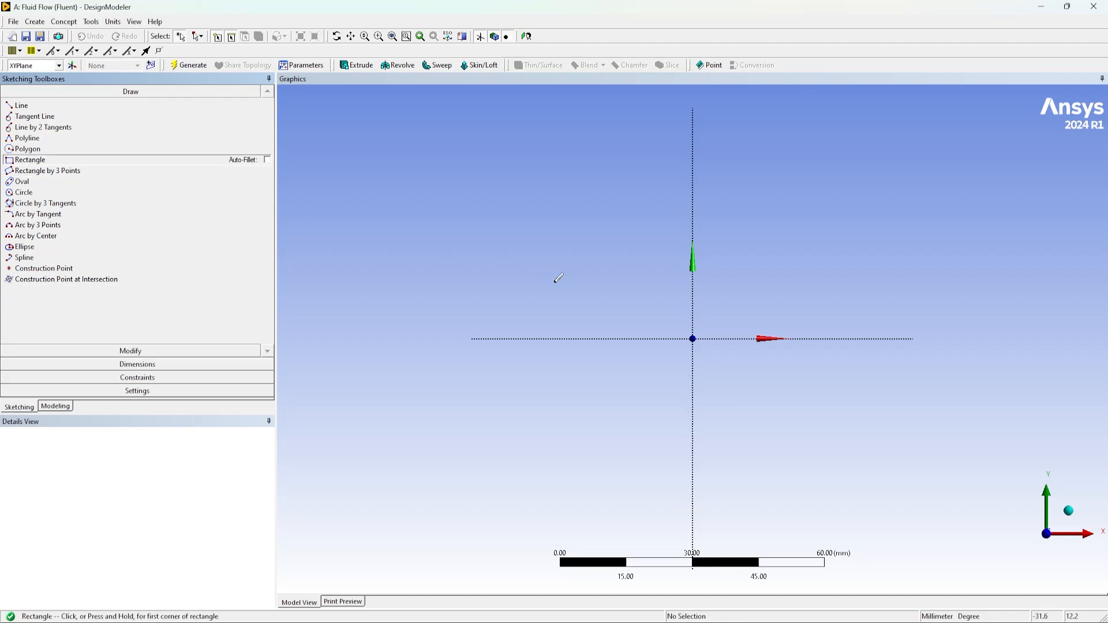
- Draw a rectangle from the origin along the X axis, about 50 by 4.4 mm, and dimension its length and height
left_click(694, 338)
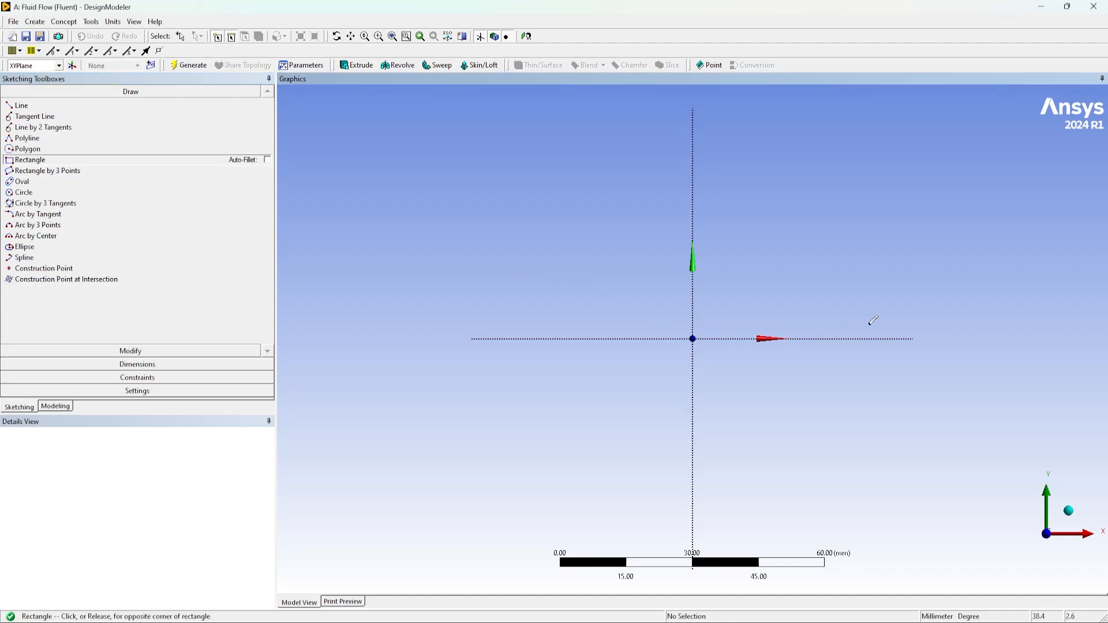
left_click(916, 318)
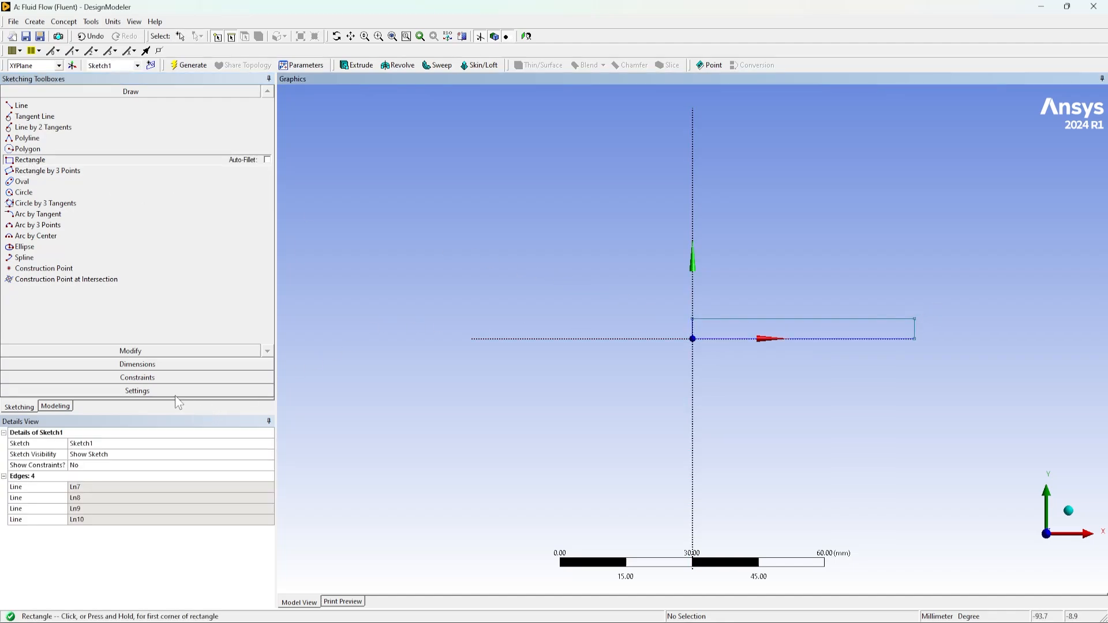
left_click(179, 361)
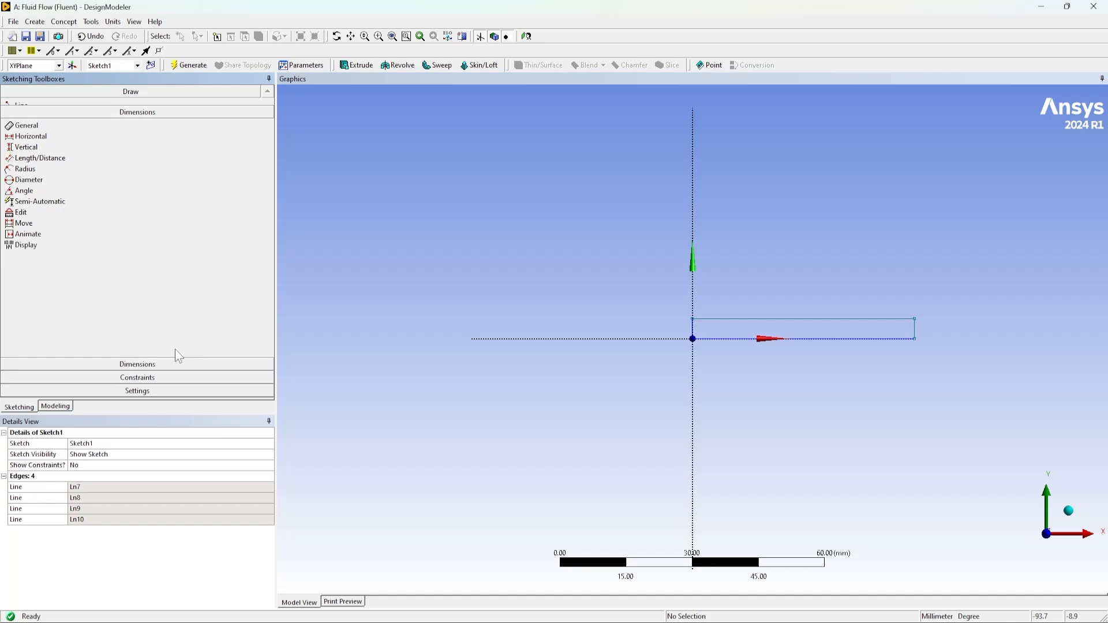
left_click(767, 319)
left_click(760, 300)
left_click(694, 330)
left_click(662, 345)
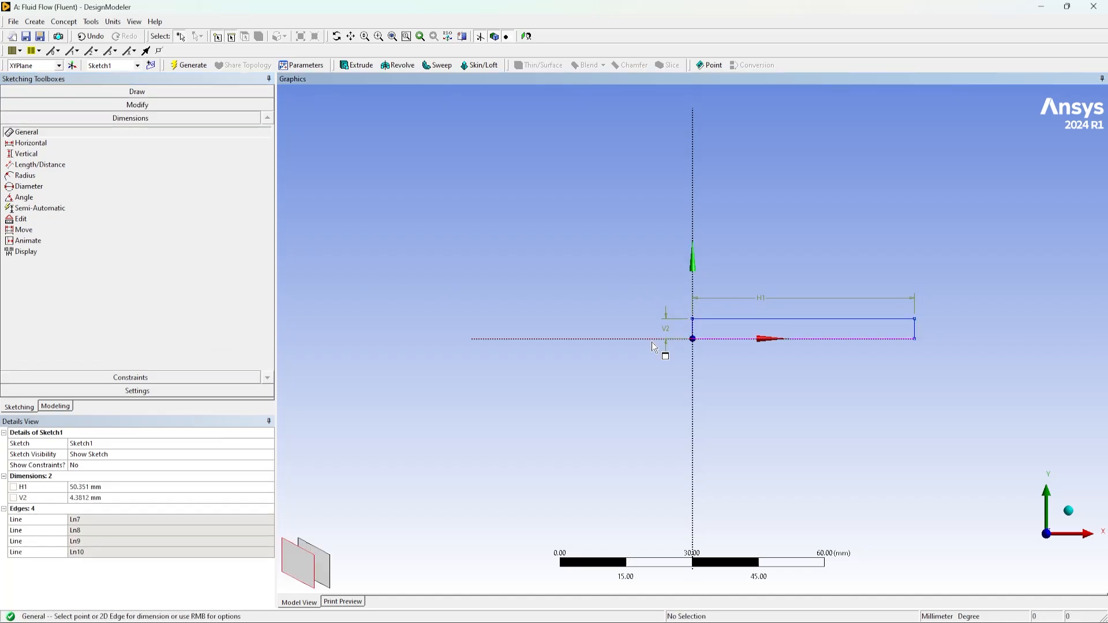
- Set the rectangle's horizontal dimension to 3000 mm and its vertical dimension to 12.5 mm
left_click(126, 487)
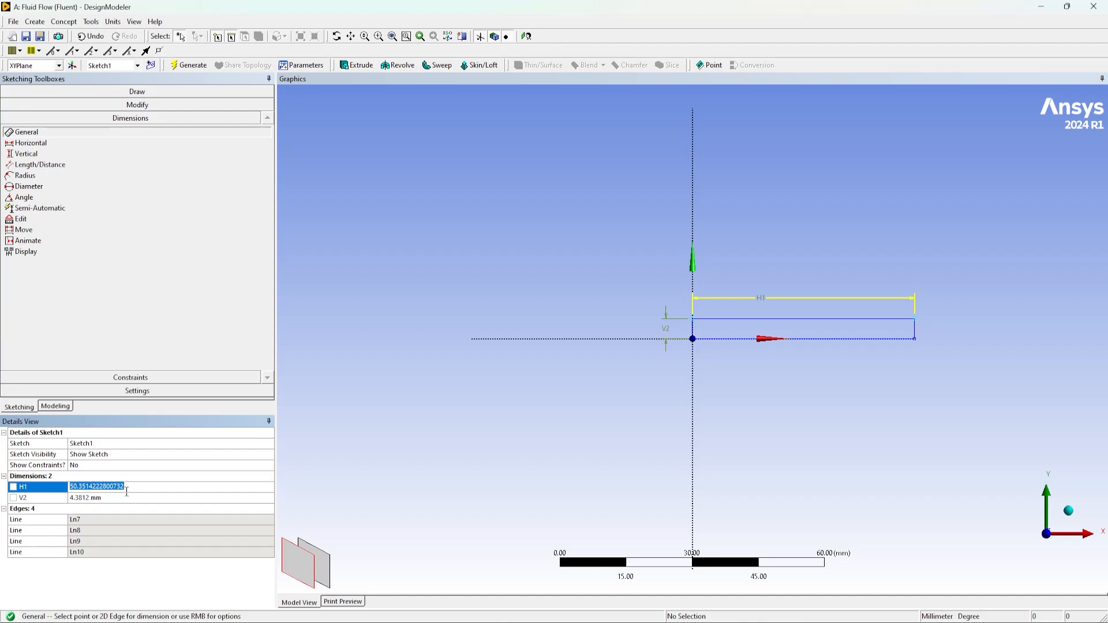
type("1")
key("Return")
left_click(110, 497)
type("12")
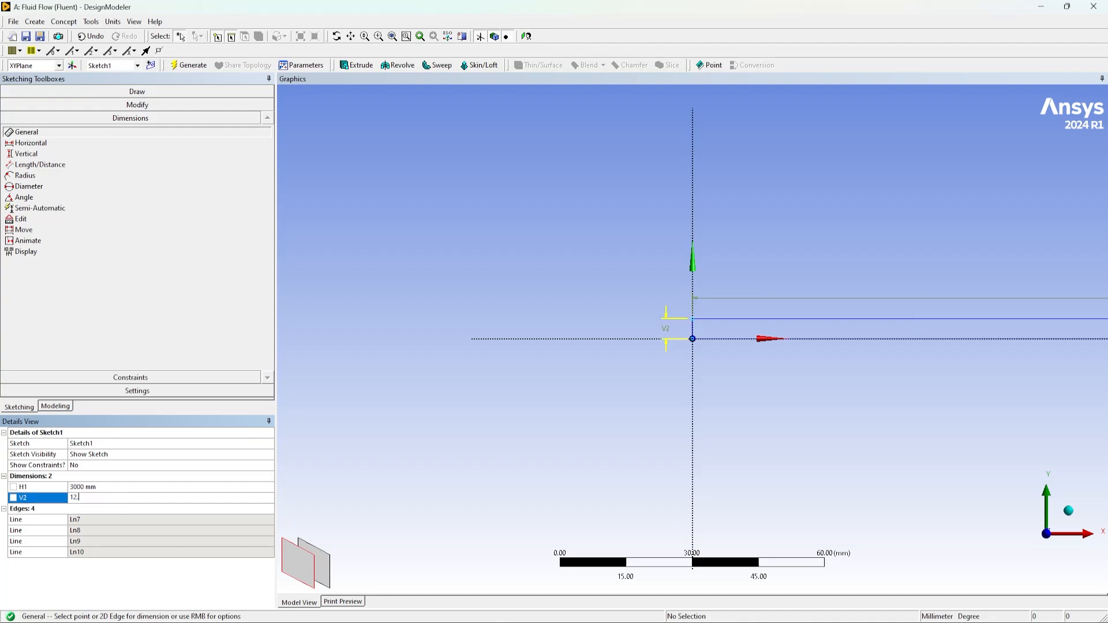
type(".5")
key("Return")
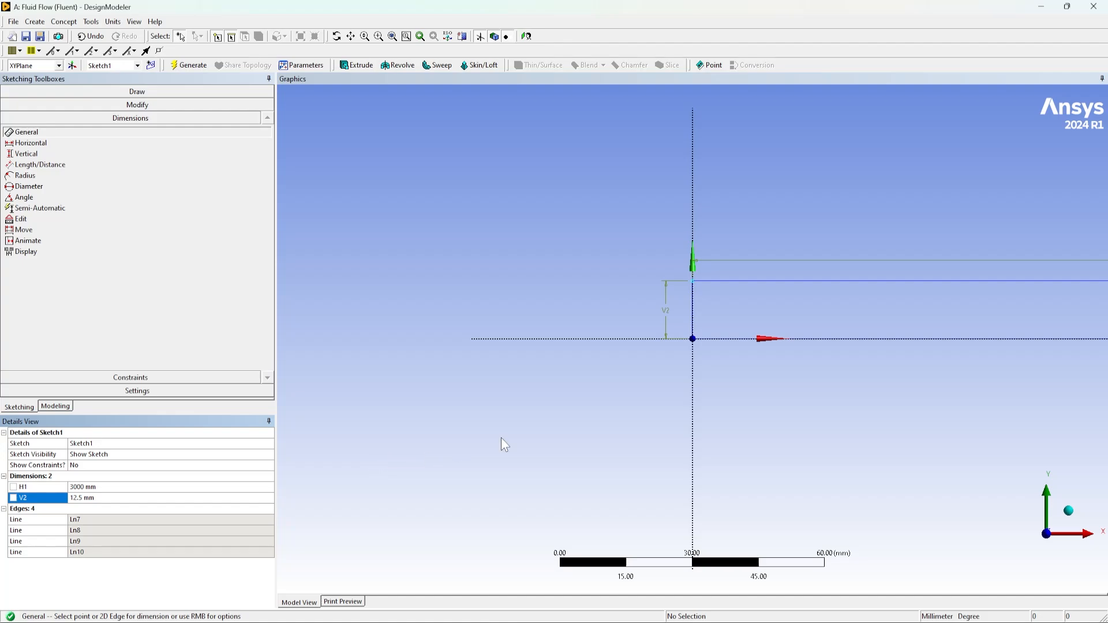
left_click(392, 37)
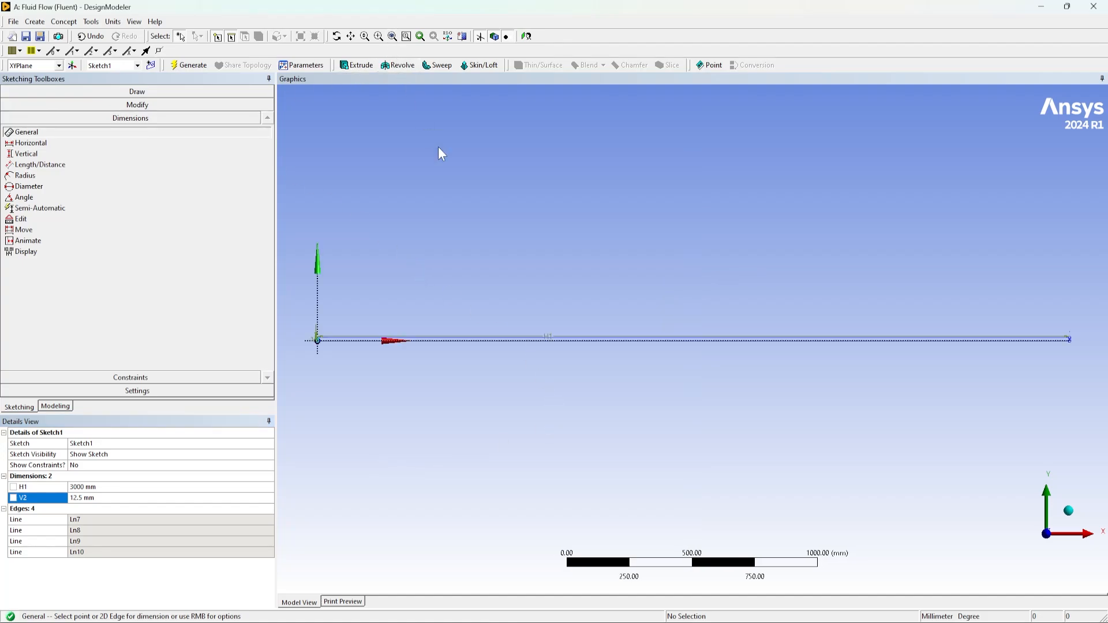
- Generate a surface from the rectangle sketch with the operation set to Add Frozen
left_click(55, 406)
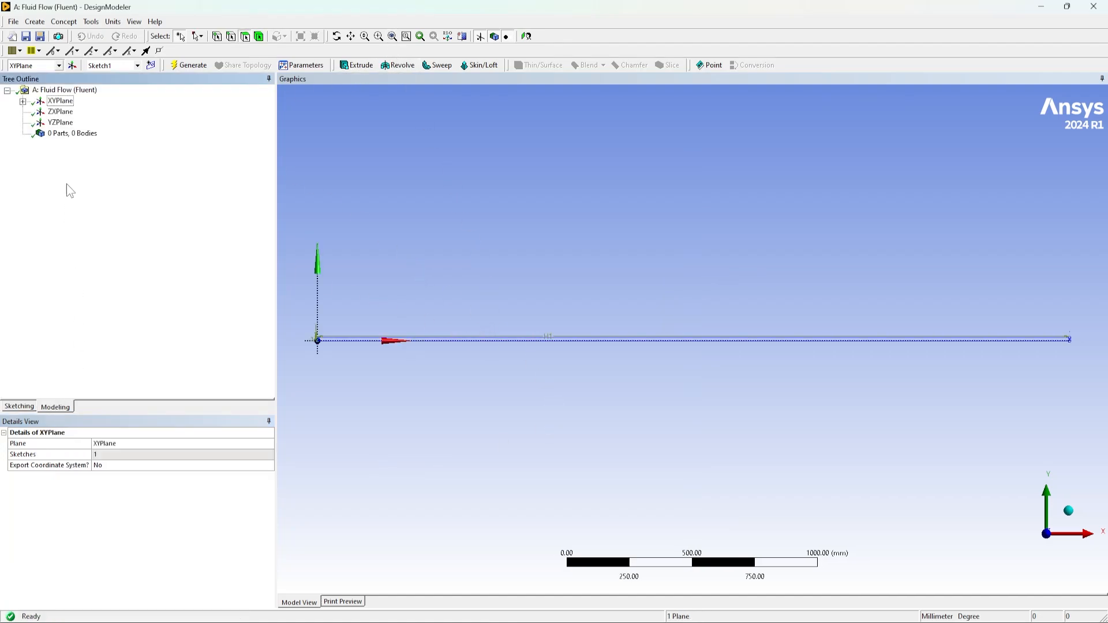
left_click(23, 101)
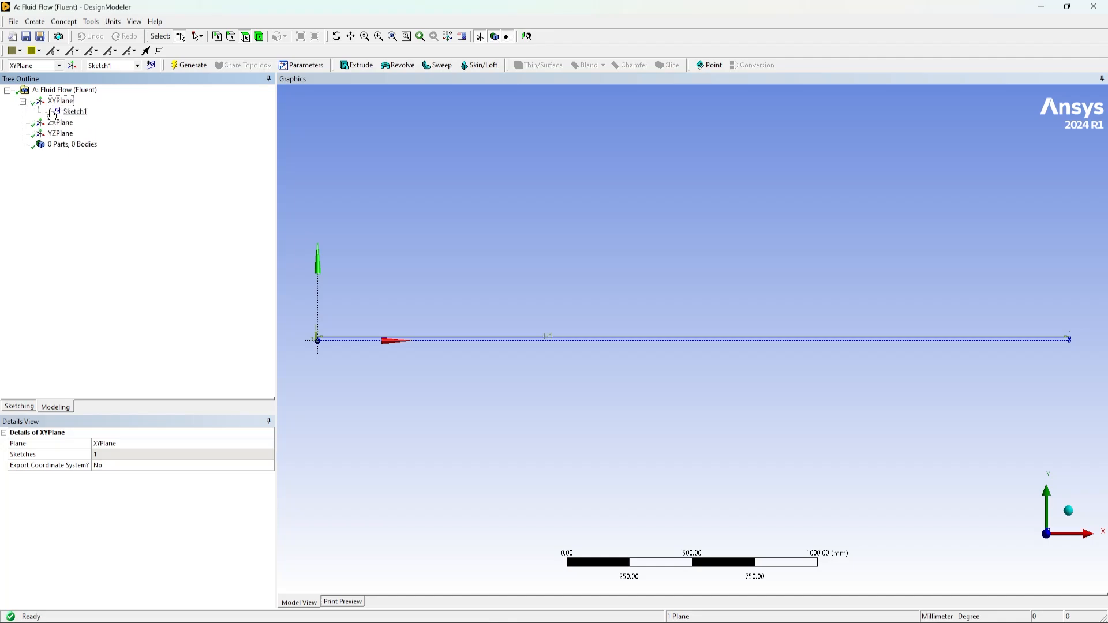
left_click(75, 111)
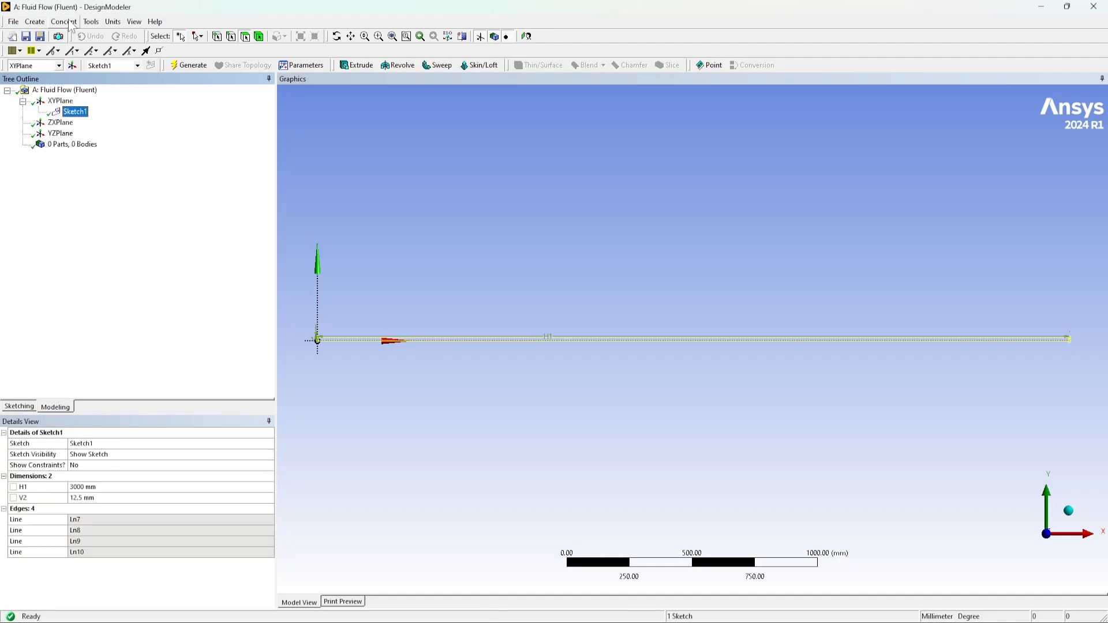
left_click(64, 21)
left_click(86, 109)
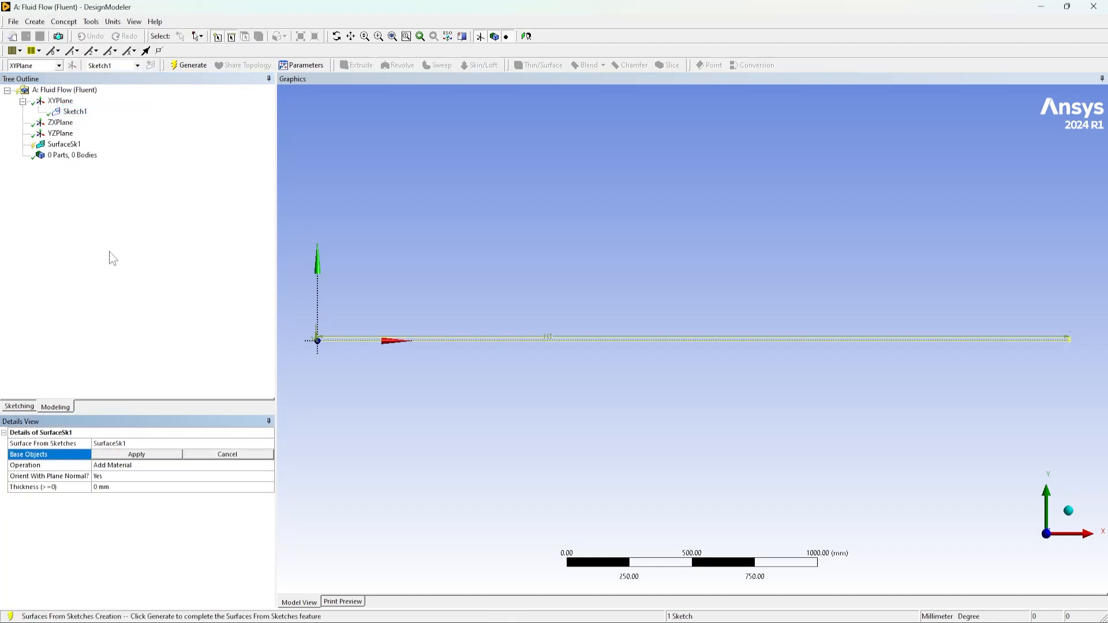
left_click(123, 455)
double_click(128, 465)
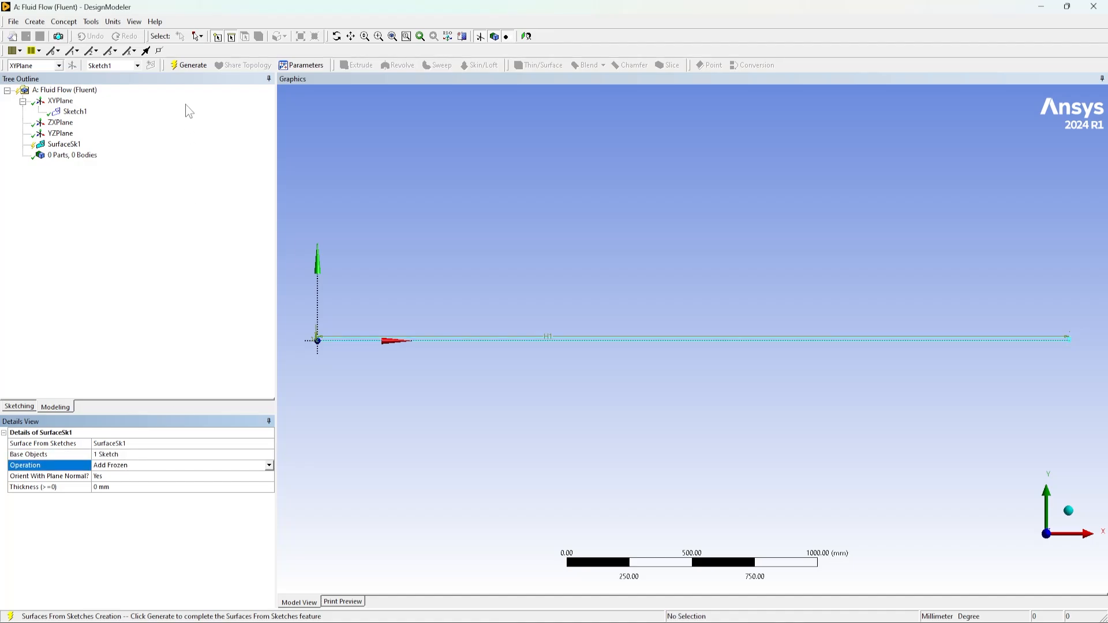
left_click(189, 65)
- Set the surface body's Fluid/Solid property to Fluid and regenerate the model
left_click(23, 155)
left_click(81, 166)
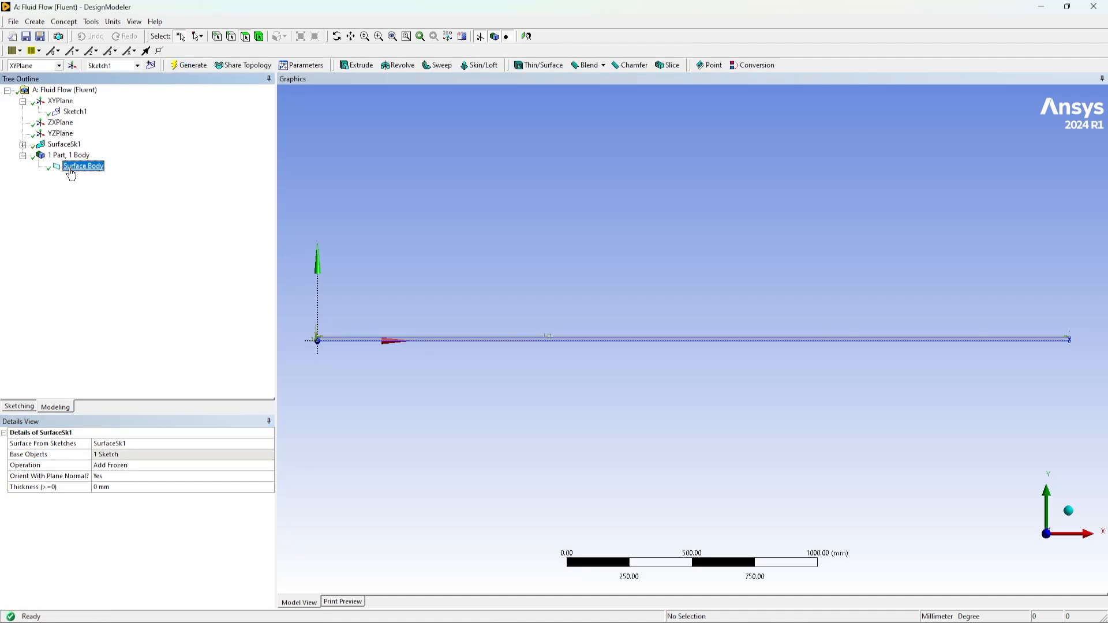
double_click(131, 520)
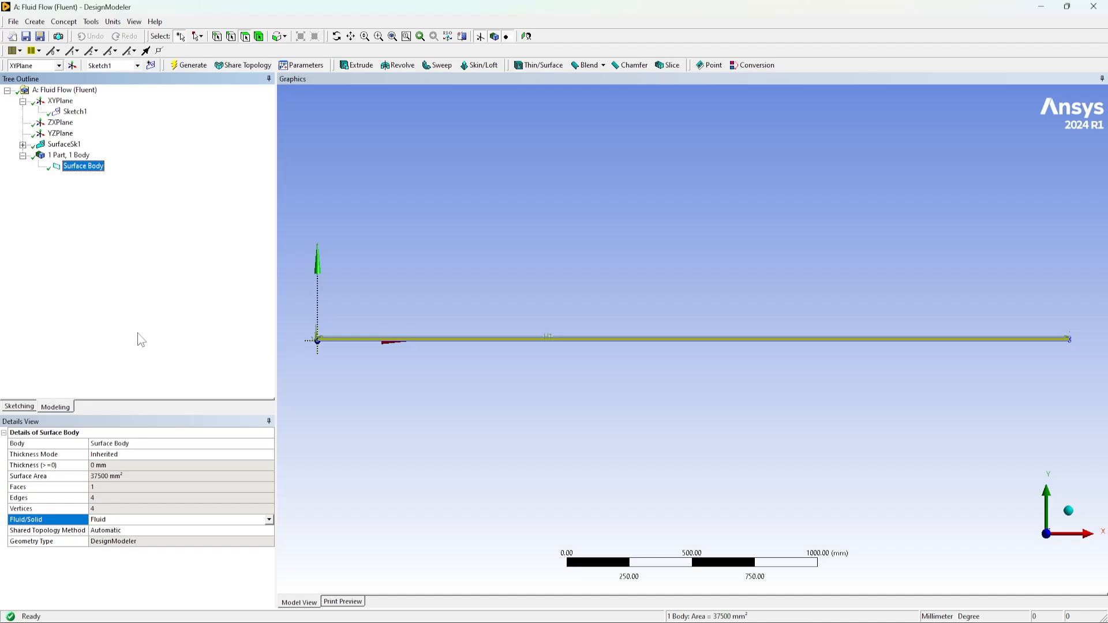
left_click(180, 66)
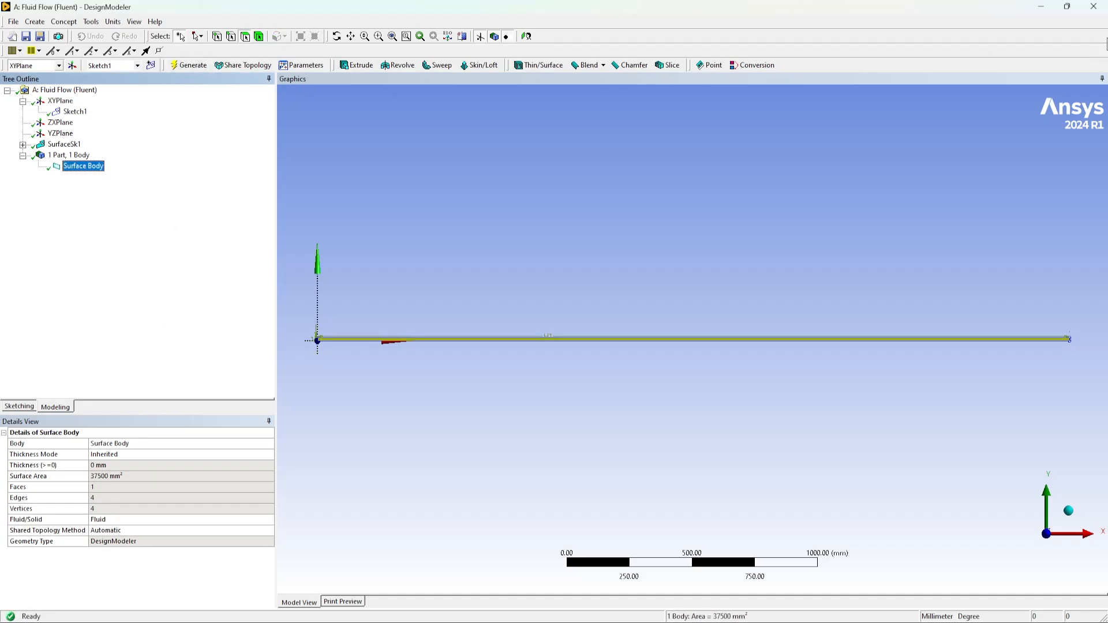
- Close the geometry editor and open the Fluent system's Mesh cell in Meshing
left_click(1093, 6)
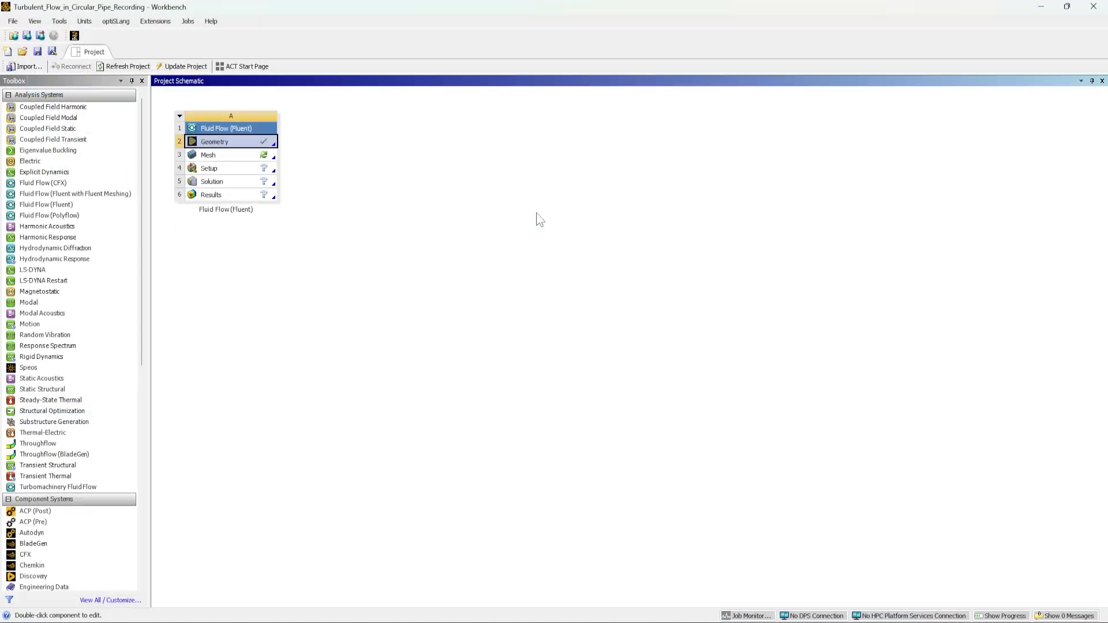
right_click(265, 155)
left_click(323, 161)
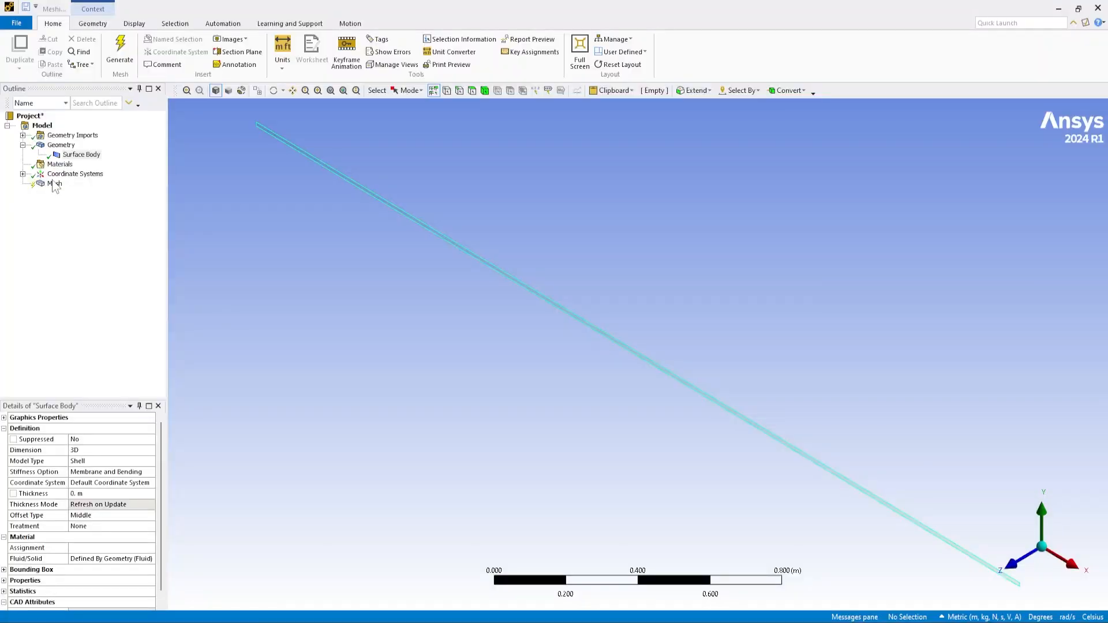
- Orient the model to the XY plane and generate a mesh with the default settings
left_click(55, 184)
right_click(54, 184)
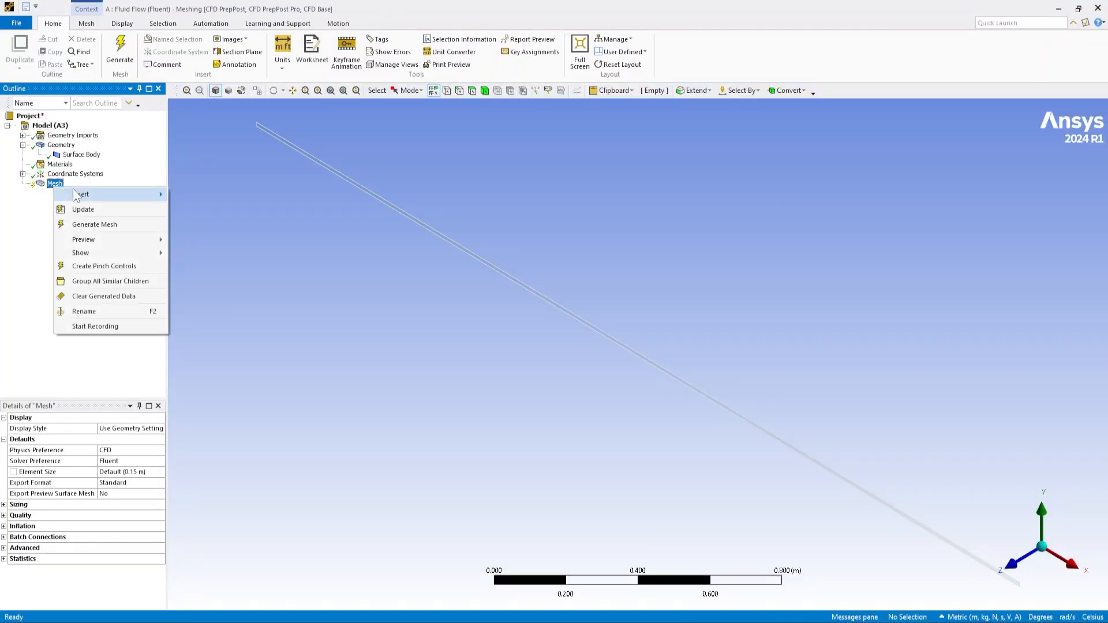
left_click(474, 345)
left_click(1010, 564)
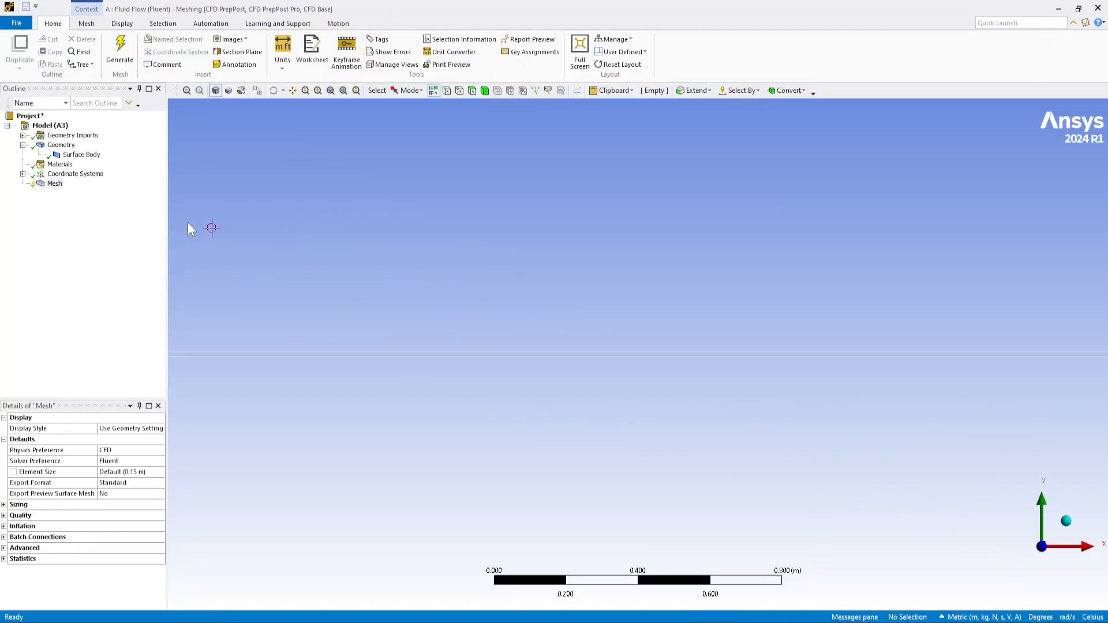
right_click(55, 183)
left_click(98, 221)
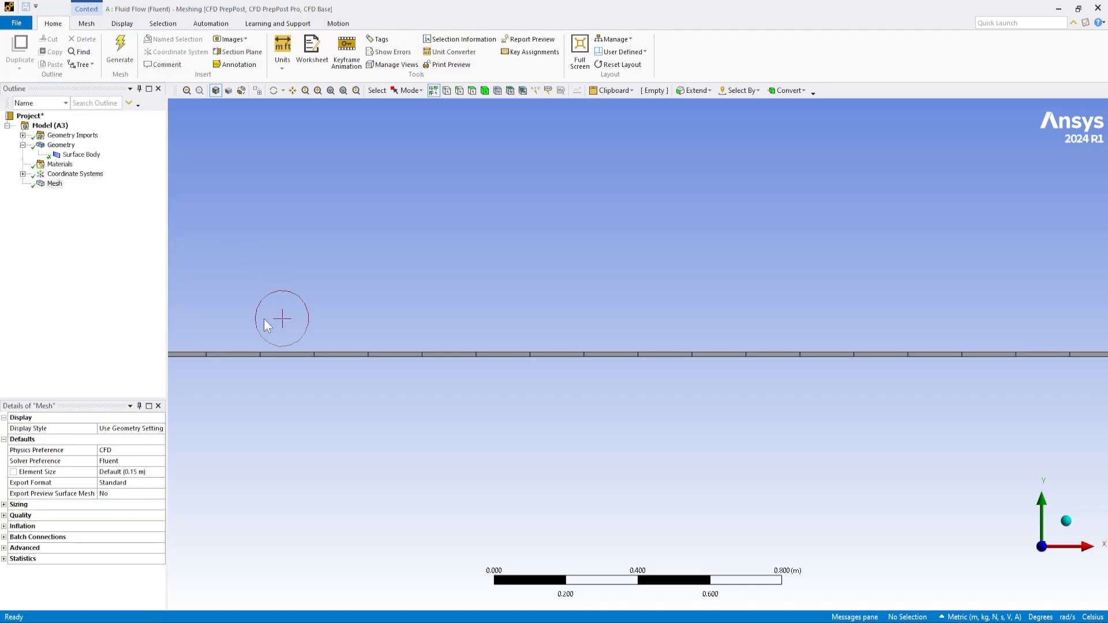
scroll(249, 399, "down", 3)
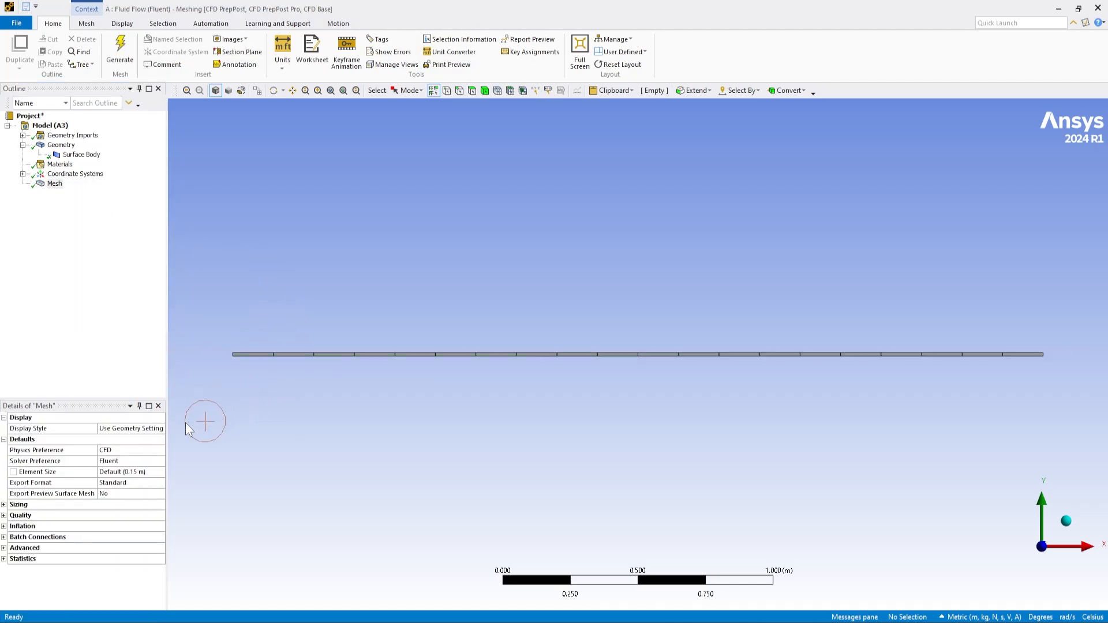
- Insert a sizing control on the mesh and scope it to the pipe's two long horizontal edges
right_click(50, 185)
mouse_move(92, 197)
left_click(192, 222)
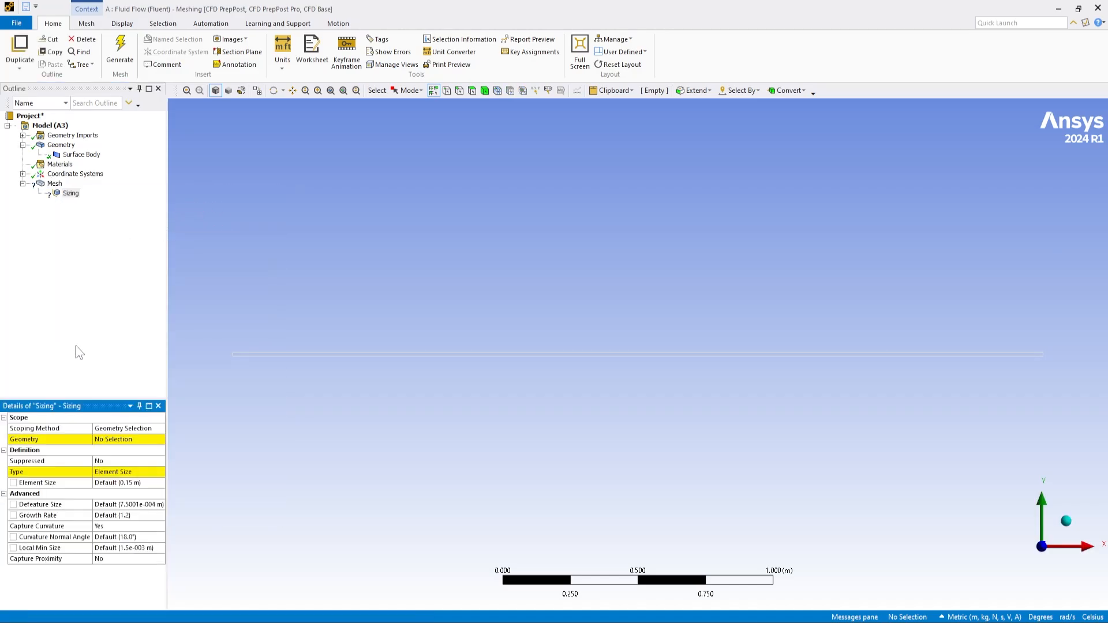
left_click(129, 440)
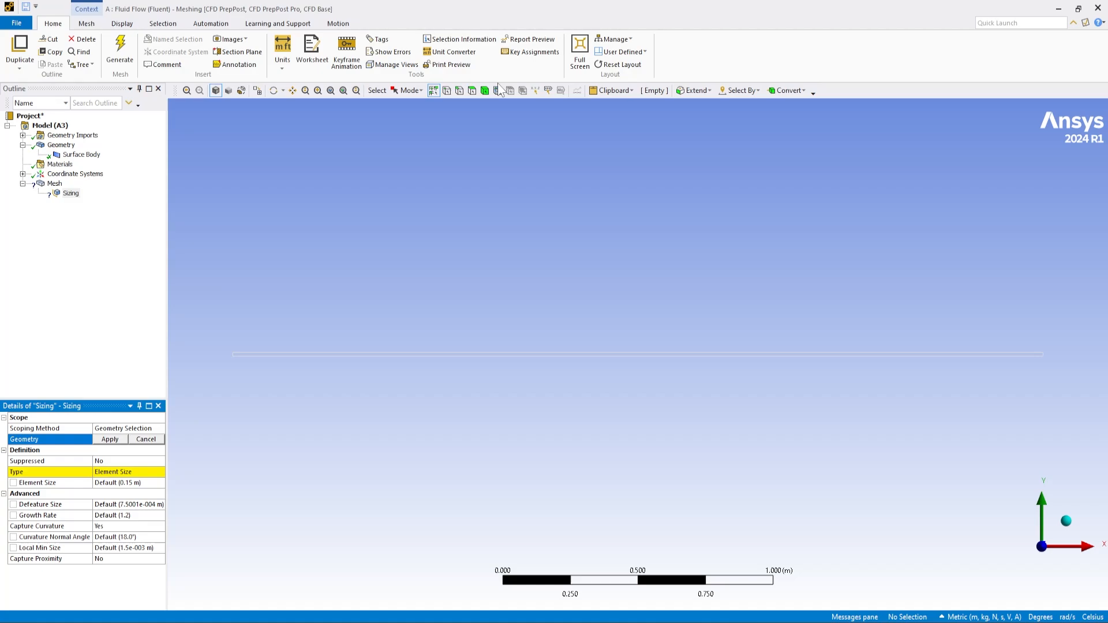
left_click(299, 352)
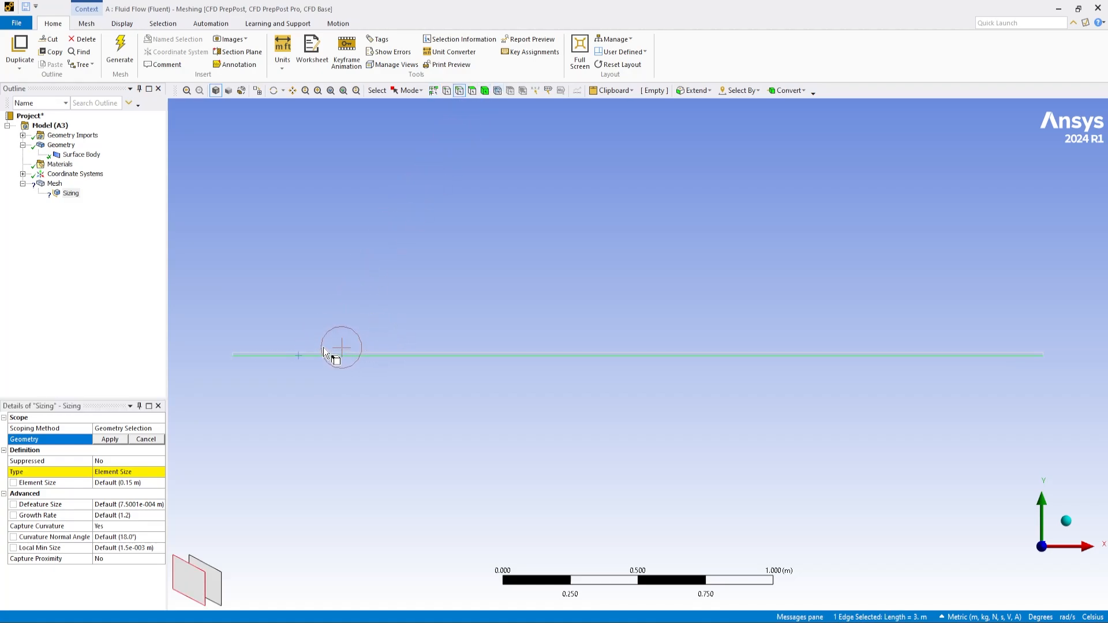
left_click(347, 357)
scroll(326, 355, "up", 10)
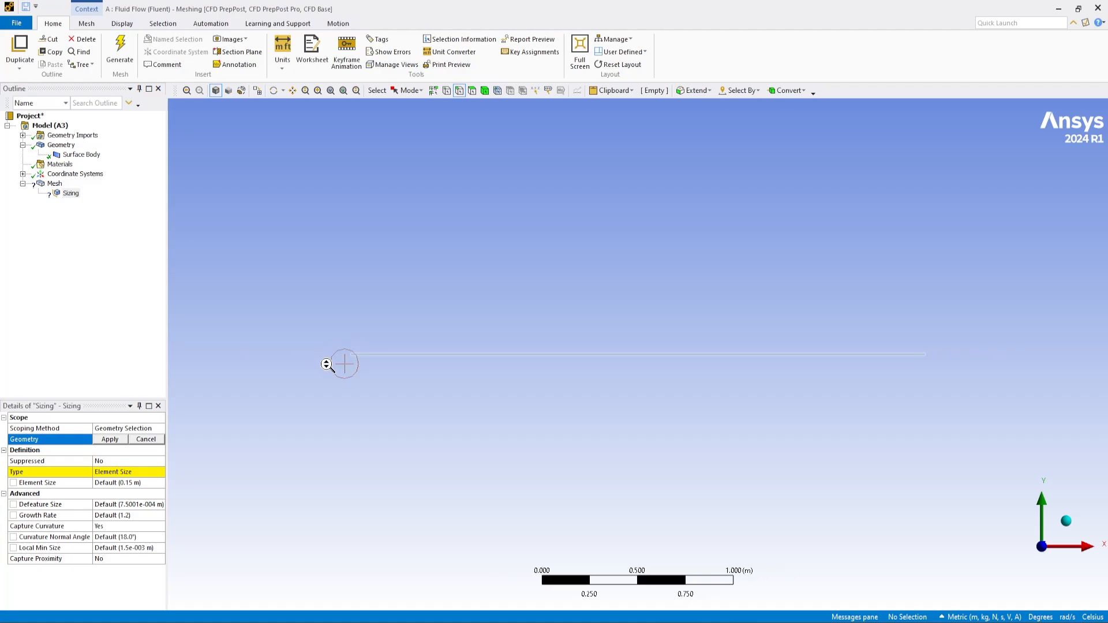
left_click(301, 362)
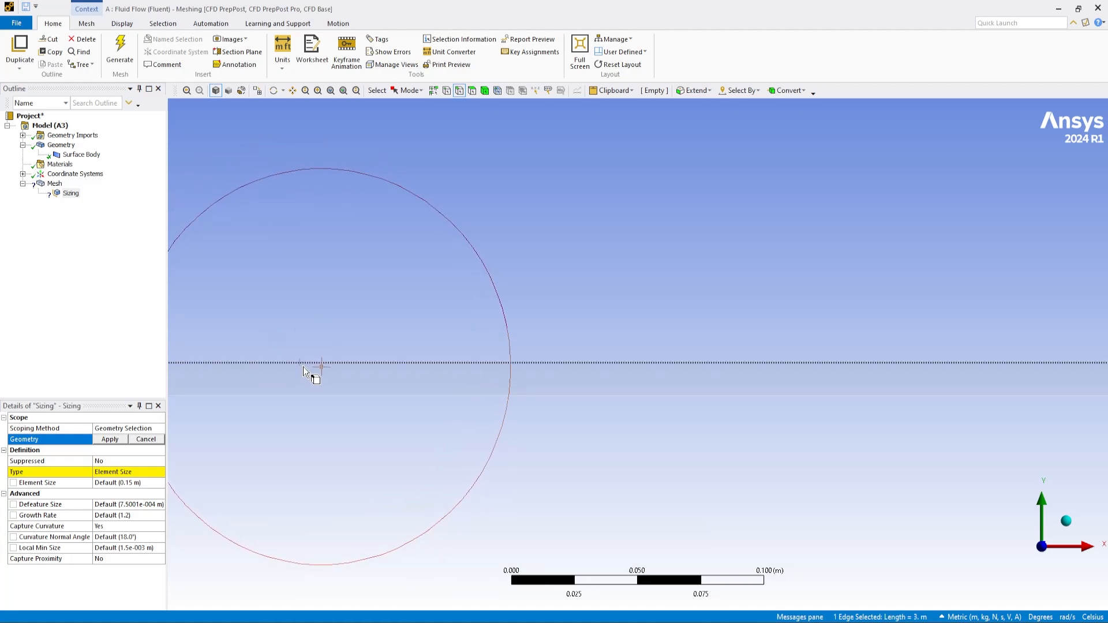
left_click(306, 395, "ctrl")
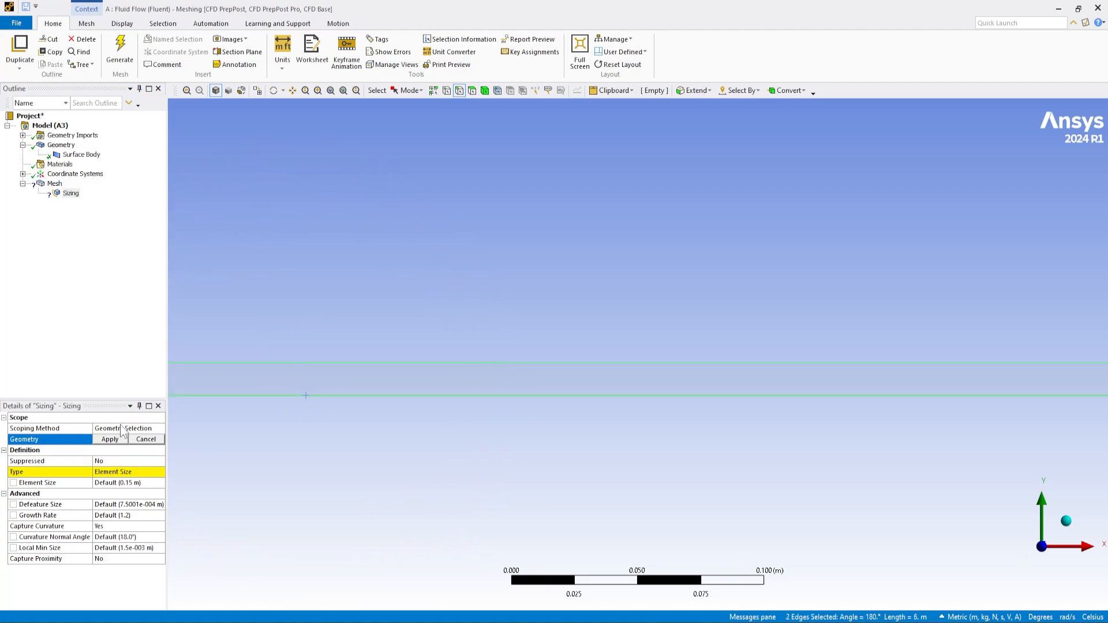
left_click(110, 440)
- Switch the unit system to Metric (mm, kg, N, s, mV, mA)
left_click(129, 483)
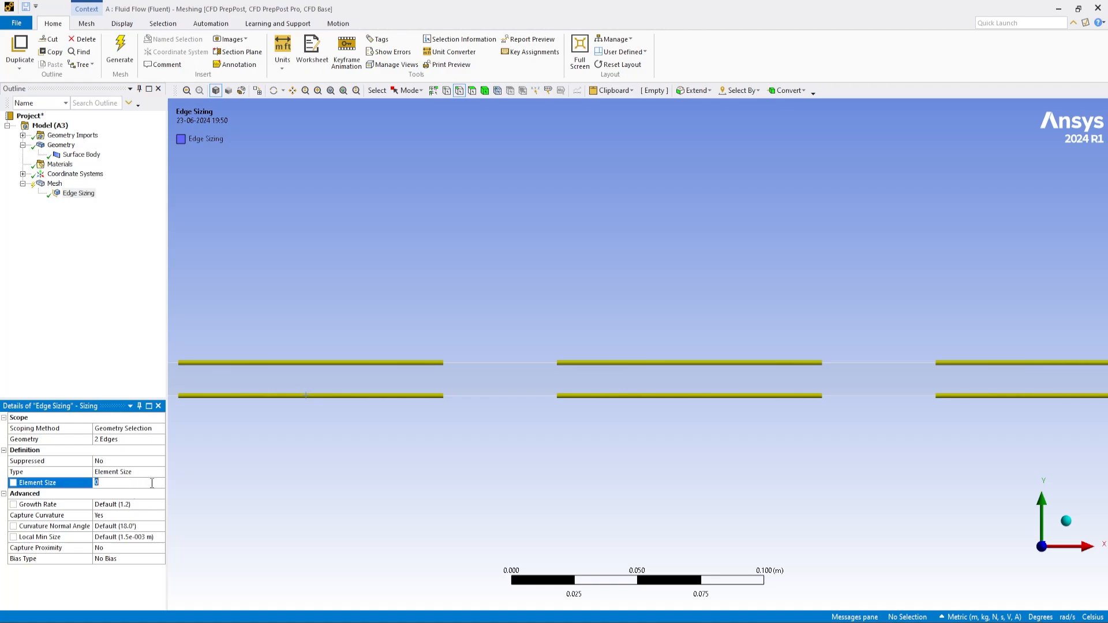
left_click(151, 473)
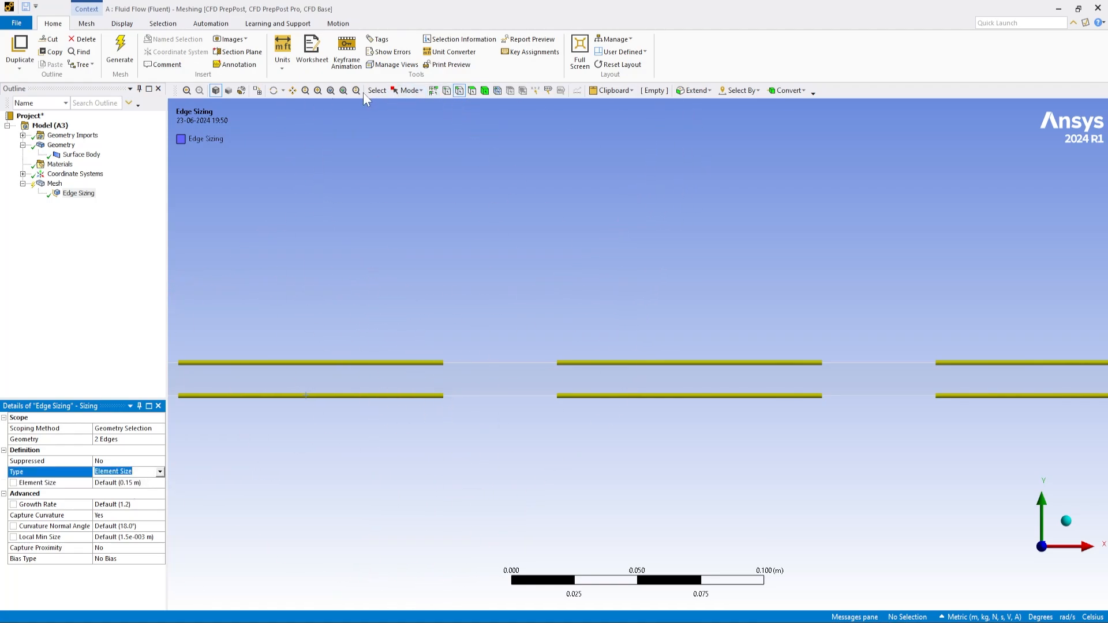
left_click(330, 90)
left_click(282, 51)
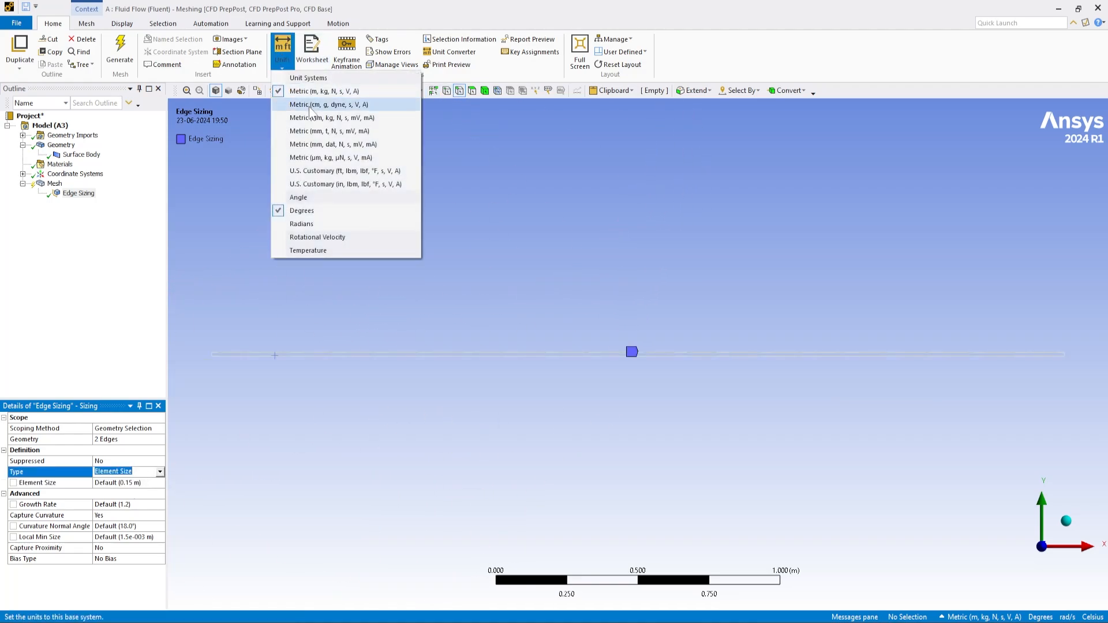
left_click(311, 118)
- Set the edge sizing's element size to 1 mm, with Hard behavior and Capture Curvature set to No
key("Down")
type("1")
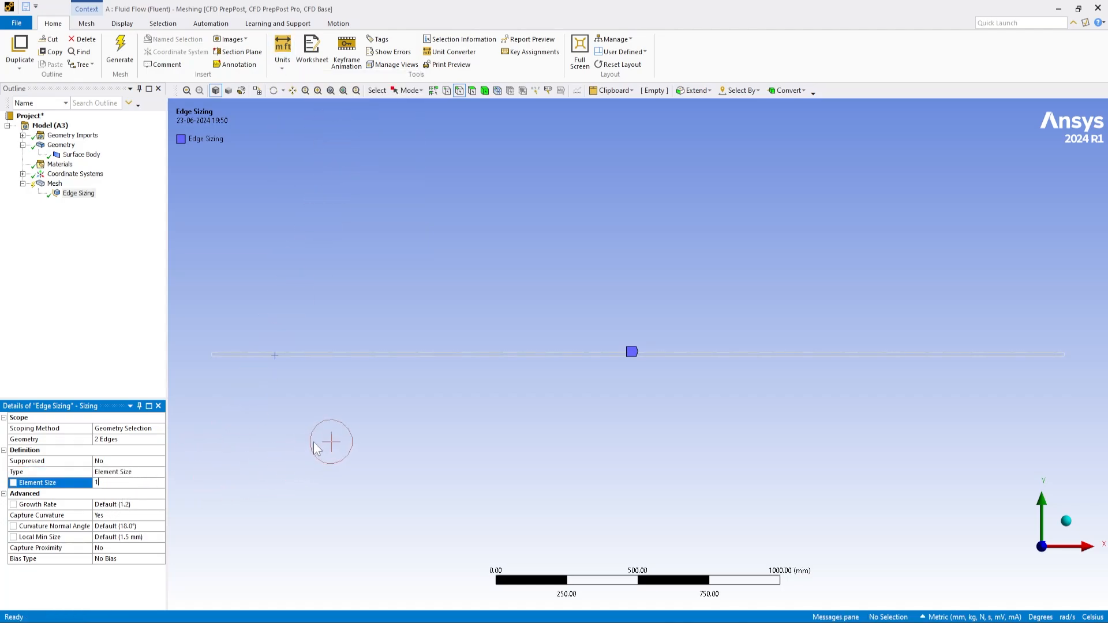
left_click(313, 443)
right_click_drag(395, 395, 262, 336)
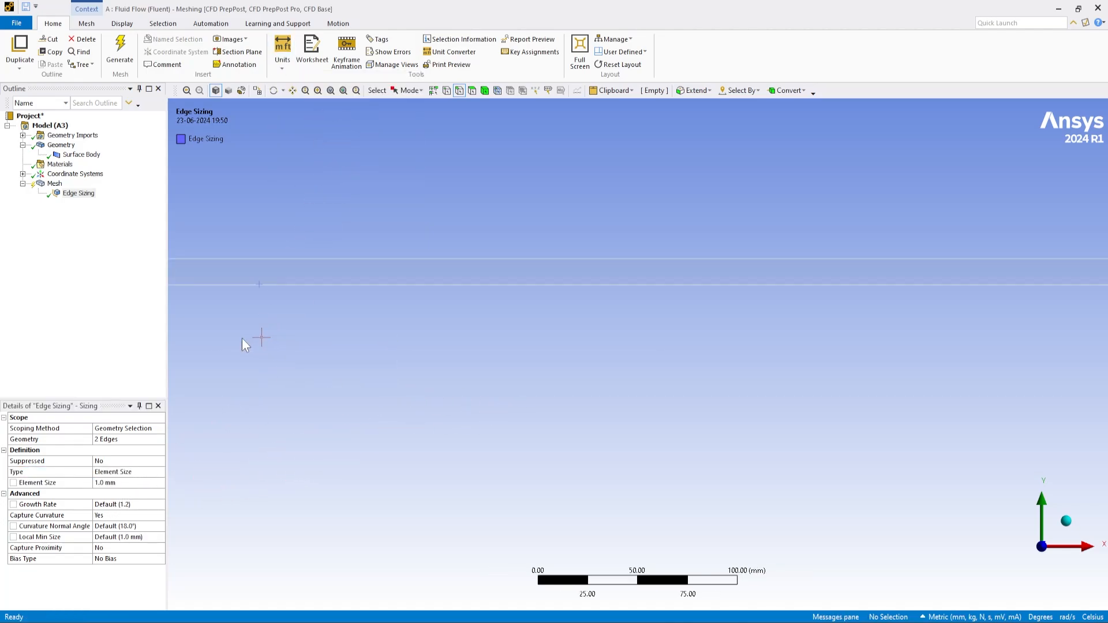
double_click(111, 517)
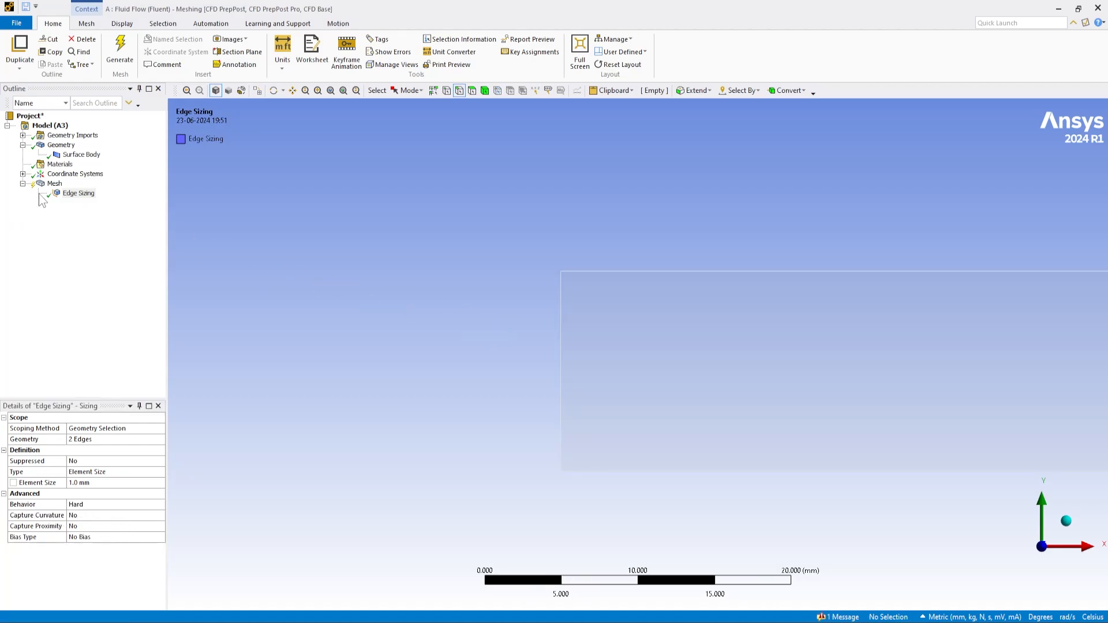
- Insert a second sizing control on the mesh and scope it to both short vertical edges at the pipe's ends
right_click(46, 186)
mouse_move(99, 196)
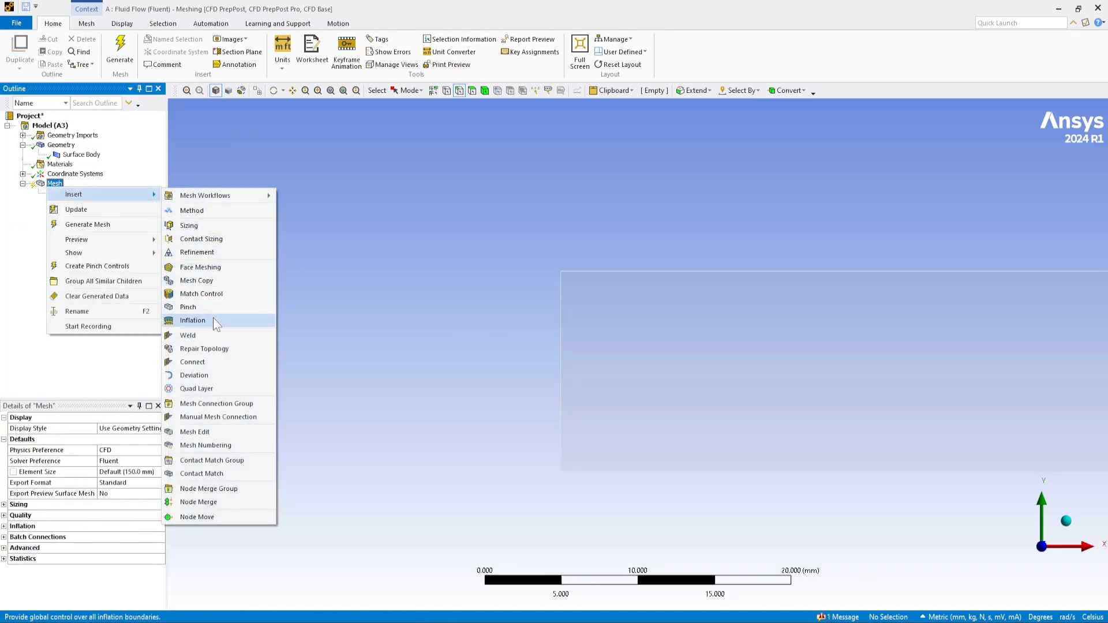
left_click(209, 229)
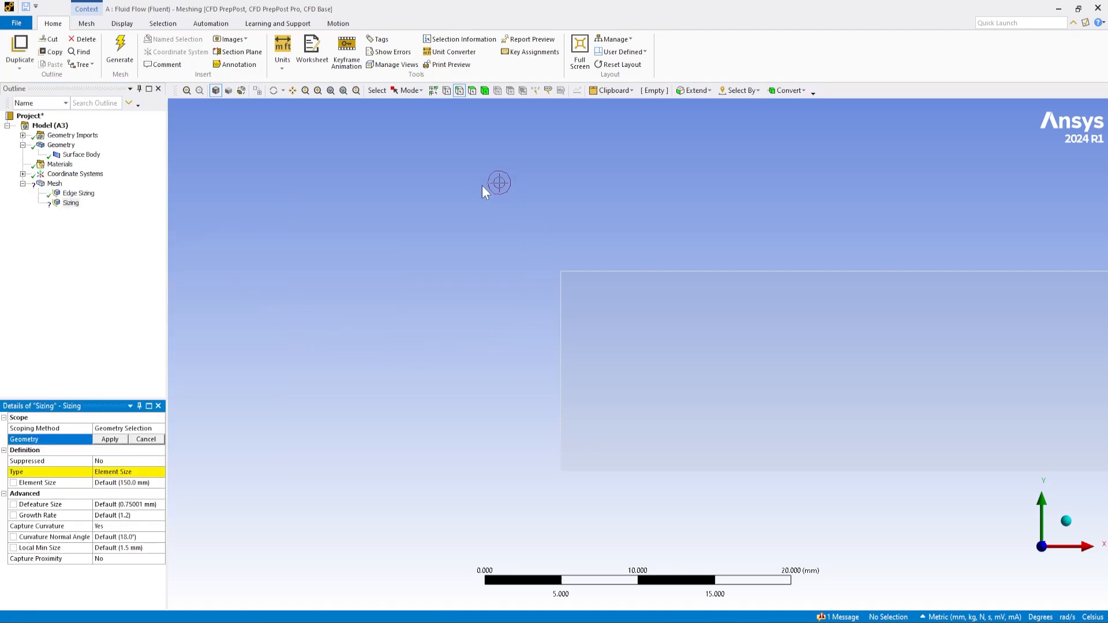
left_click(559, 332)
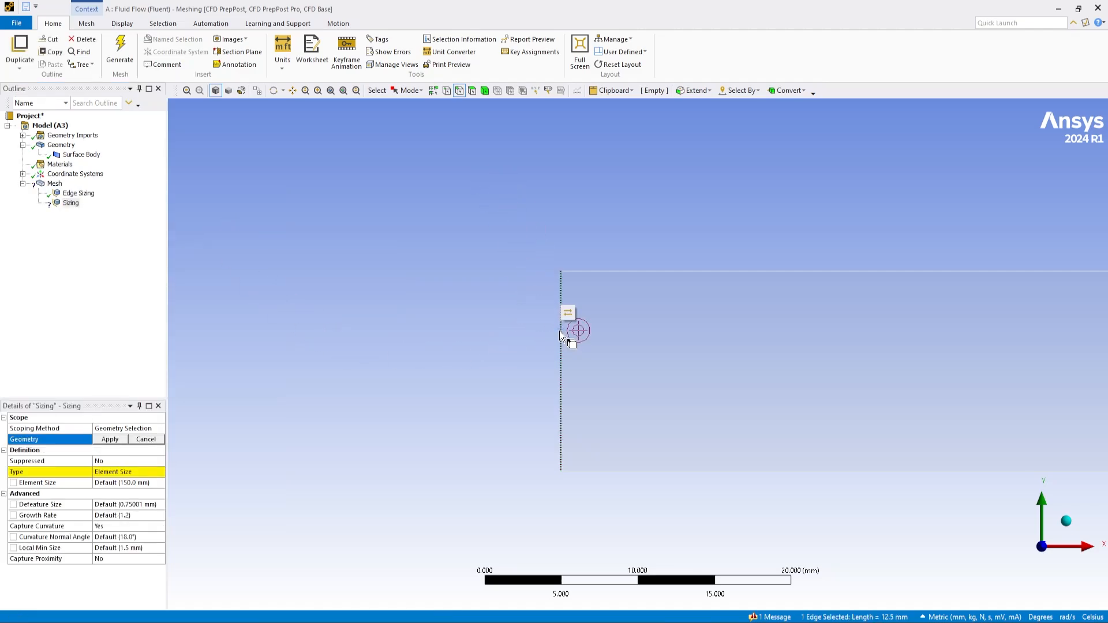
left_click(109, 439)
left_click(331, 91)
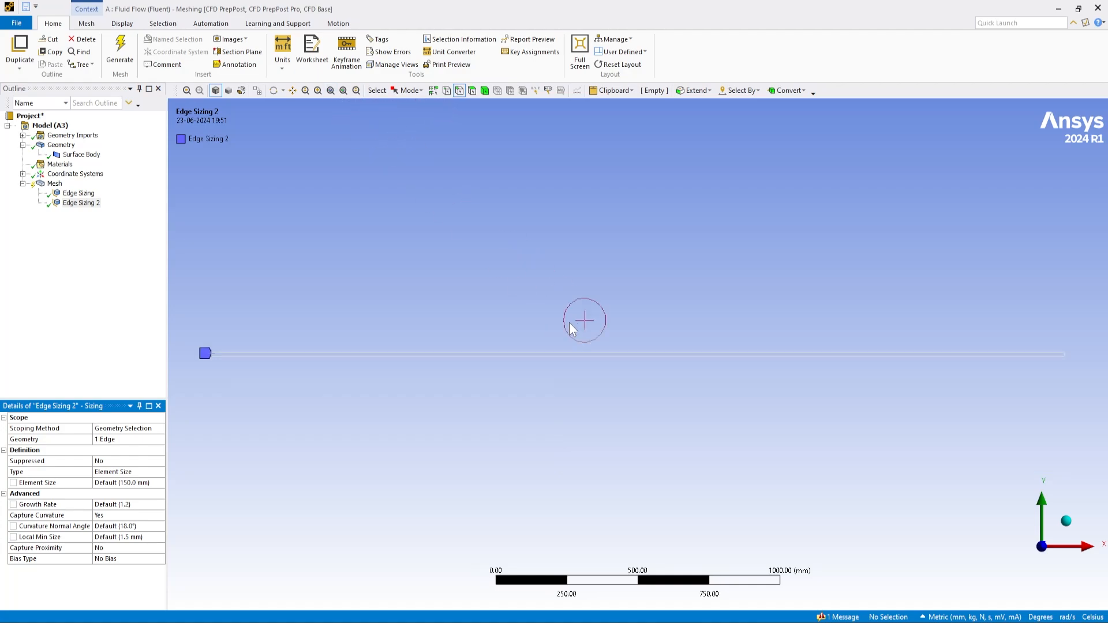
scroll(1068, 378, "up", 5)
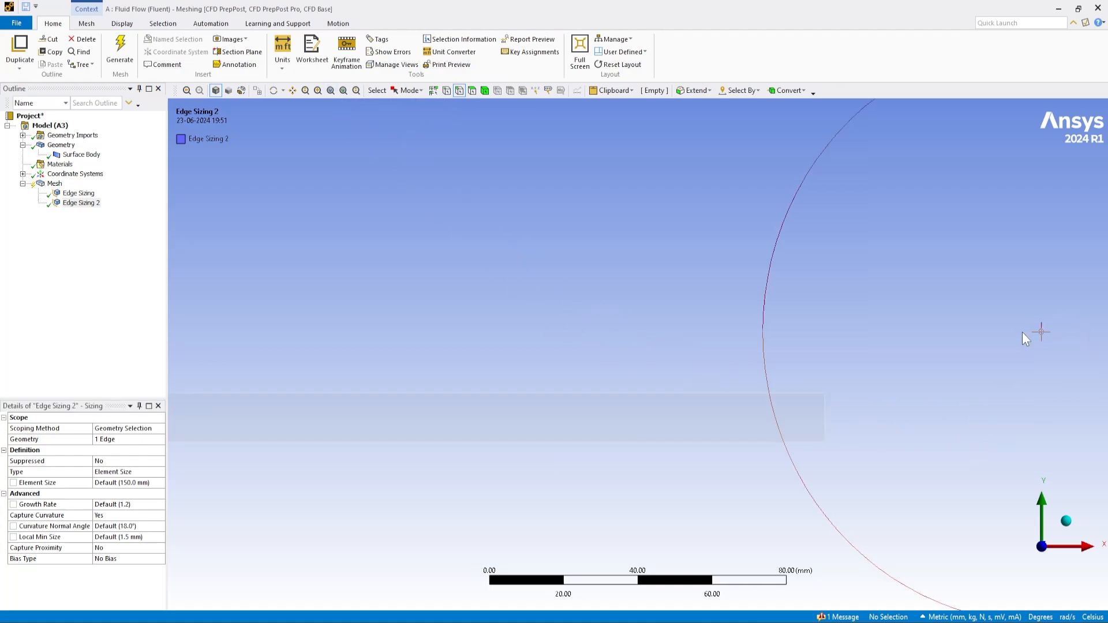
left_click(823, 407)
left_click(823, 409)
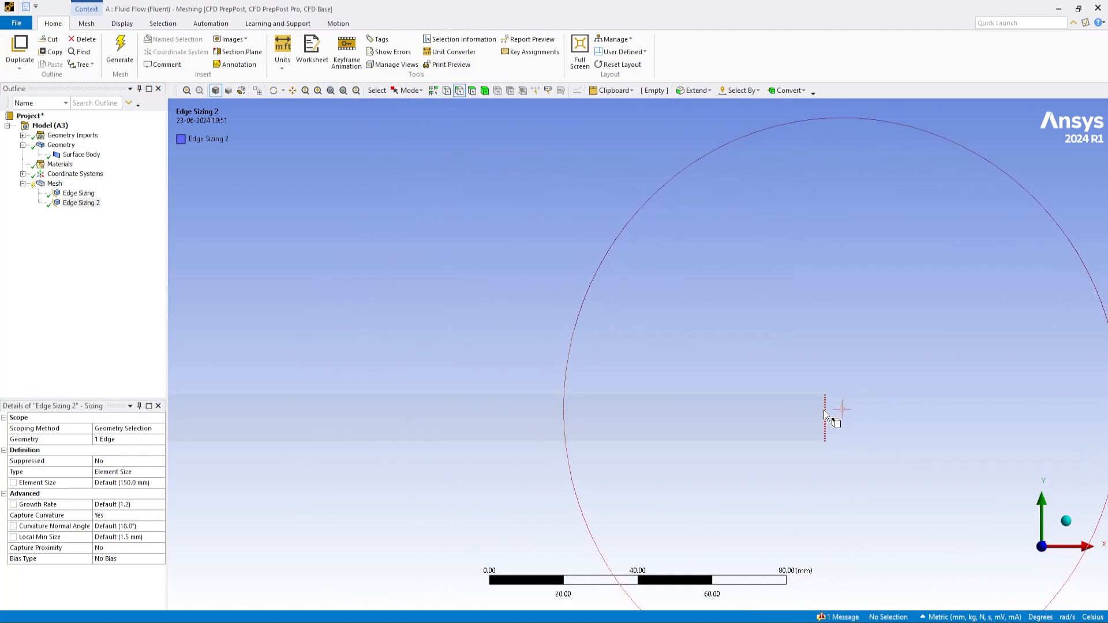
left_click(826, 414)
left_click(832, 394)
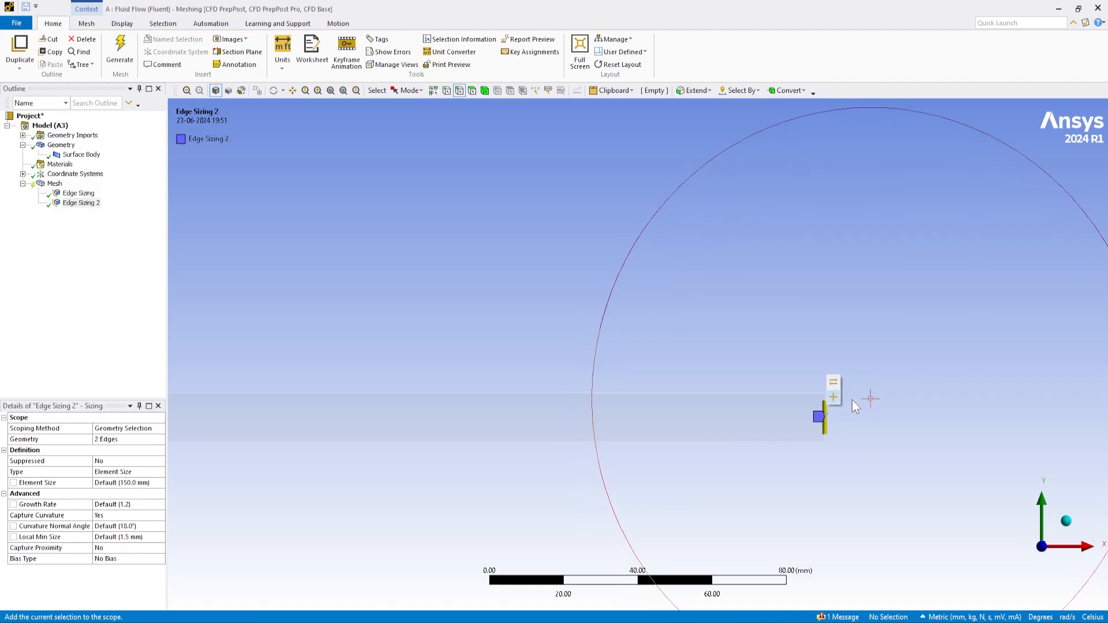
- Set the vertical edges' sizing to Capture Curvature No and Behavior Hard
double_click(123, 515)
double_click(100, 506)
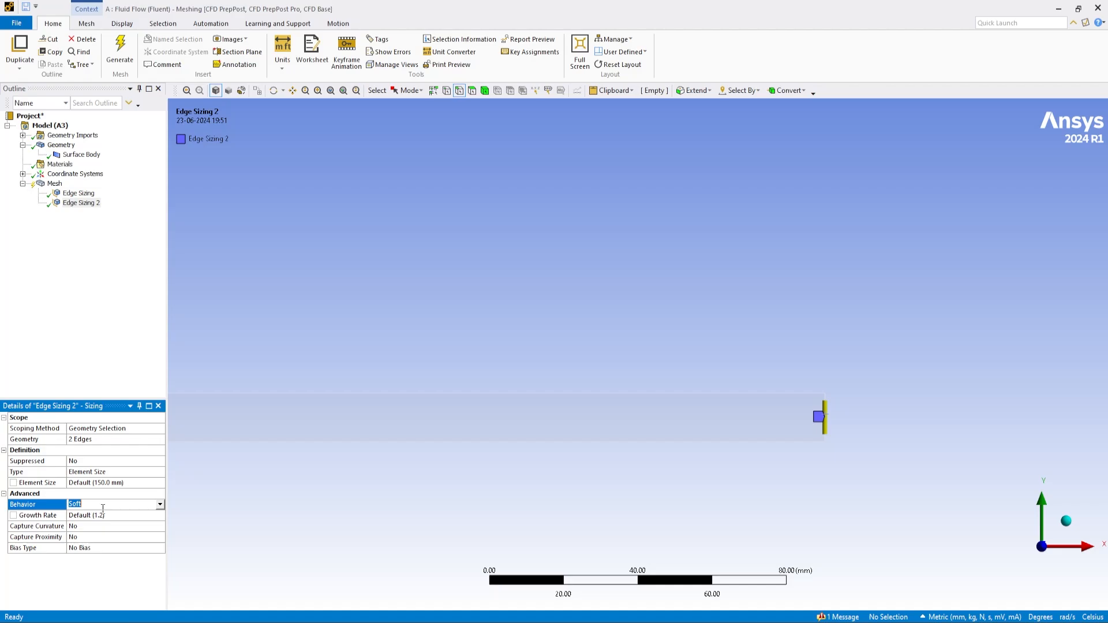
left_click(104, 528)
left_click(116, 537)
- Give the vertical edges' sizing a long-to-short one-way bias, with 1 mm element size and a bias factor of 19.174
left_click(160, 536)
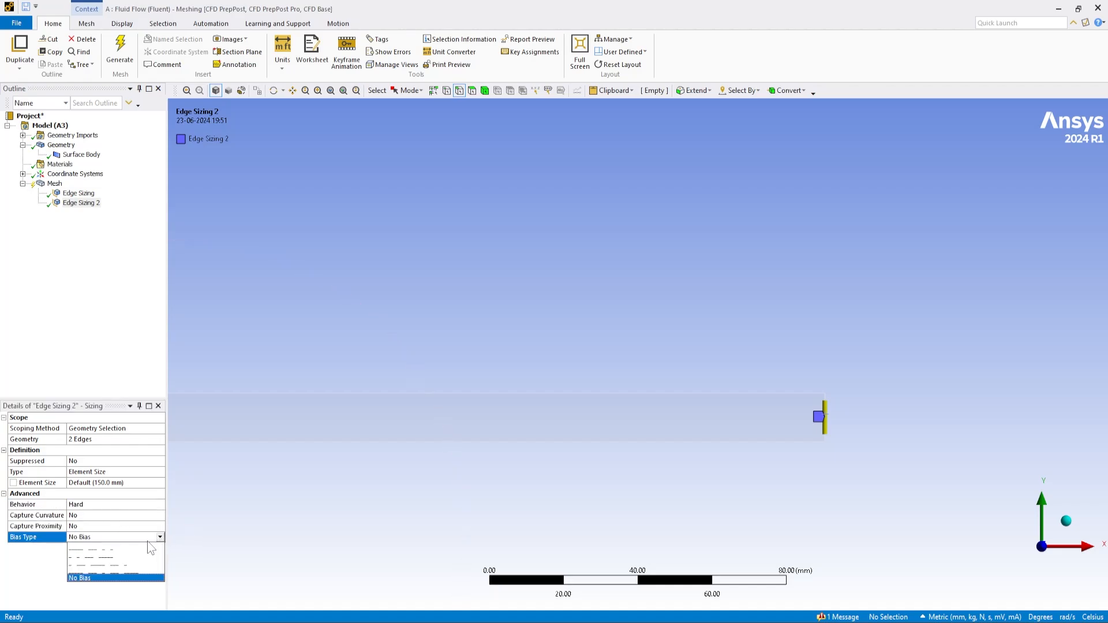
left_click(125, 555)
scroll(831, 403, "up", 4)
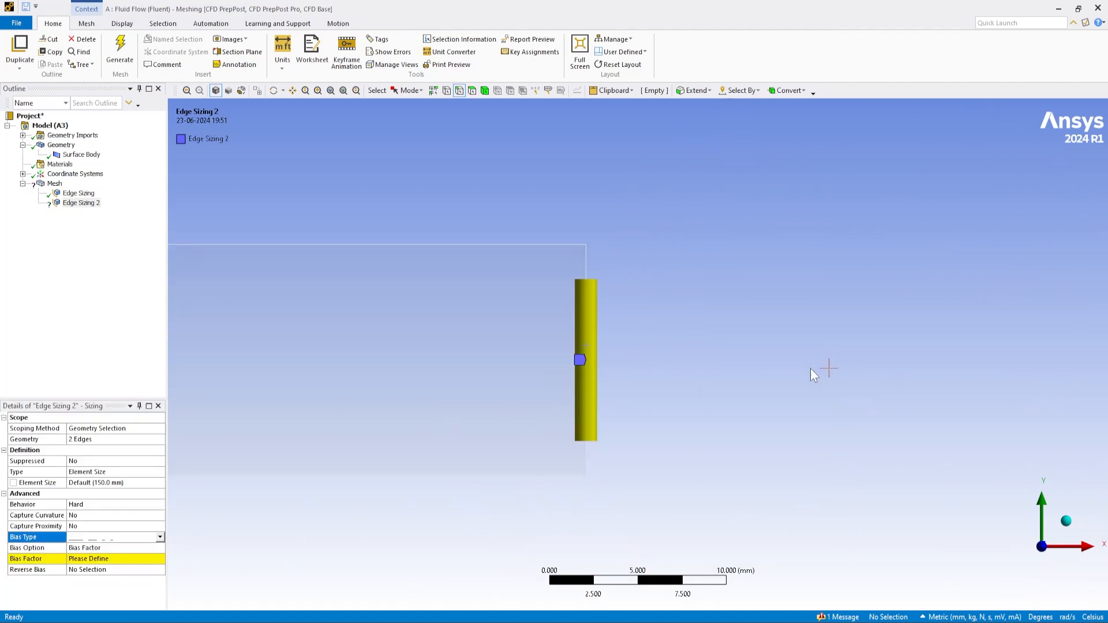
left_click(96, 482)
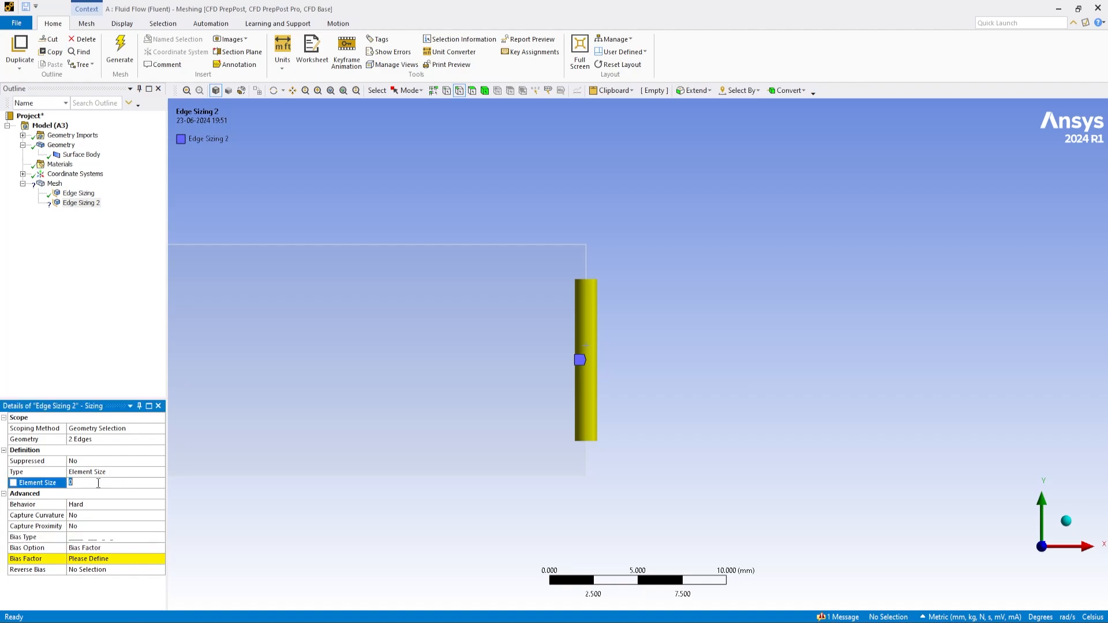
left_click(106, 472)
left_click(107, 485)
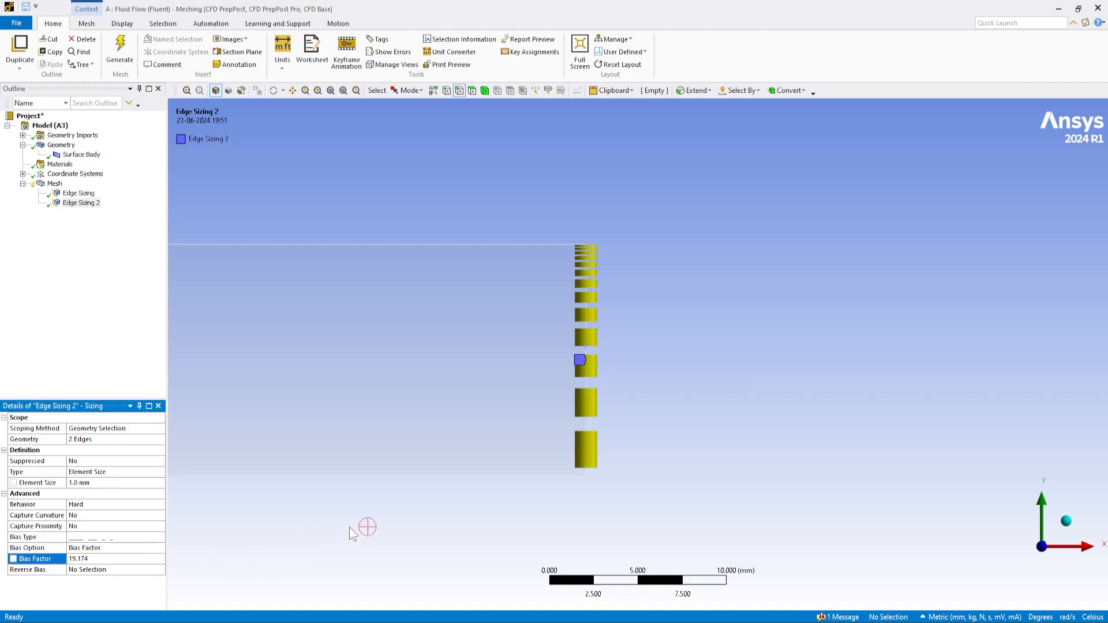
- Reverse the bias on the vertical edge at the pipe's left end so its small divisions face the upper wall
left_click(331, 92)
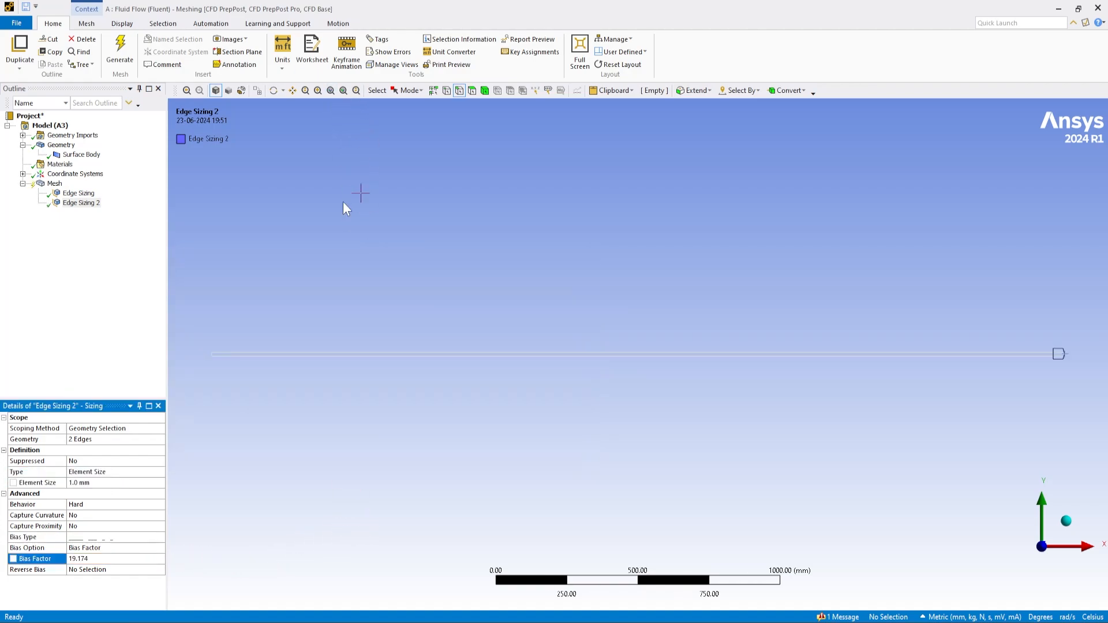
scroll(245, 374, "down", 1)
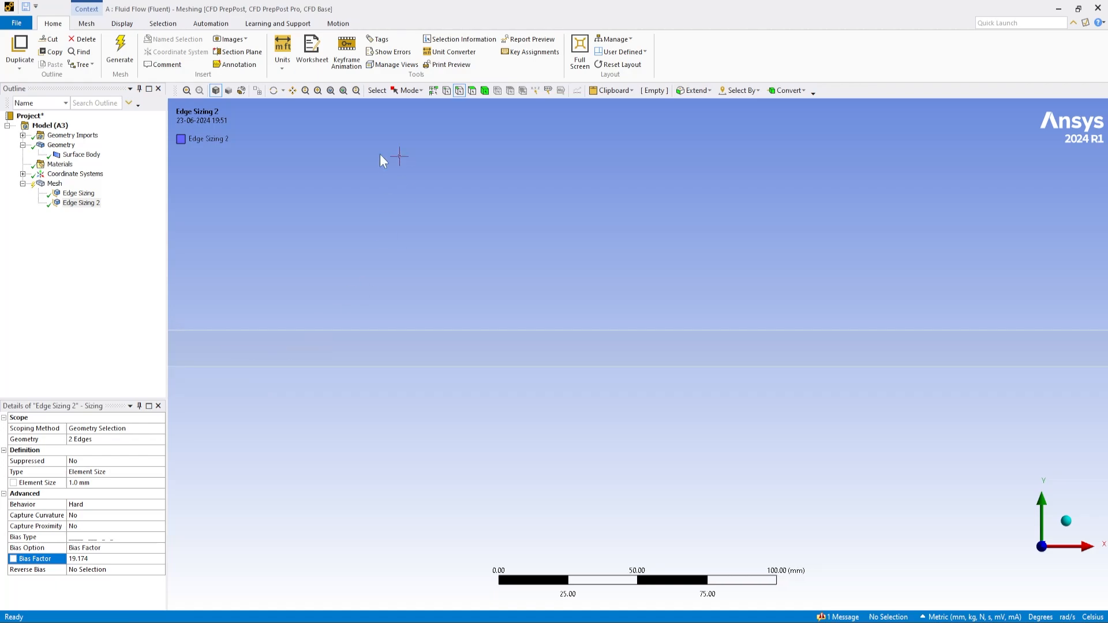
left_click(331, 91)
scroll(221, 357, "up", 7)
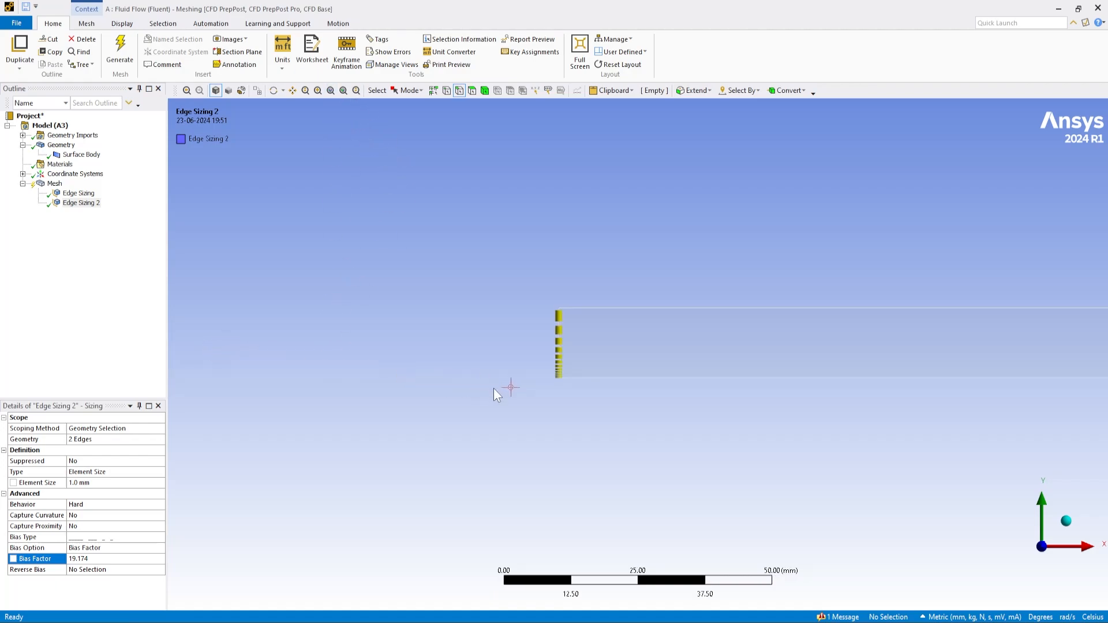
left_click(98, 570)
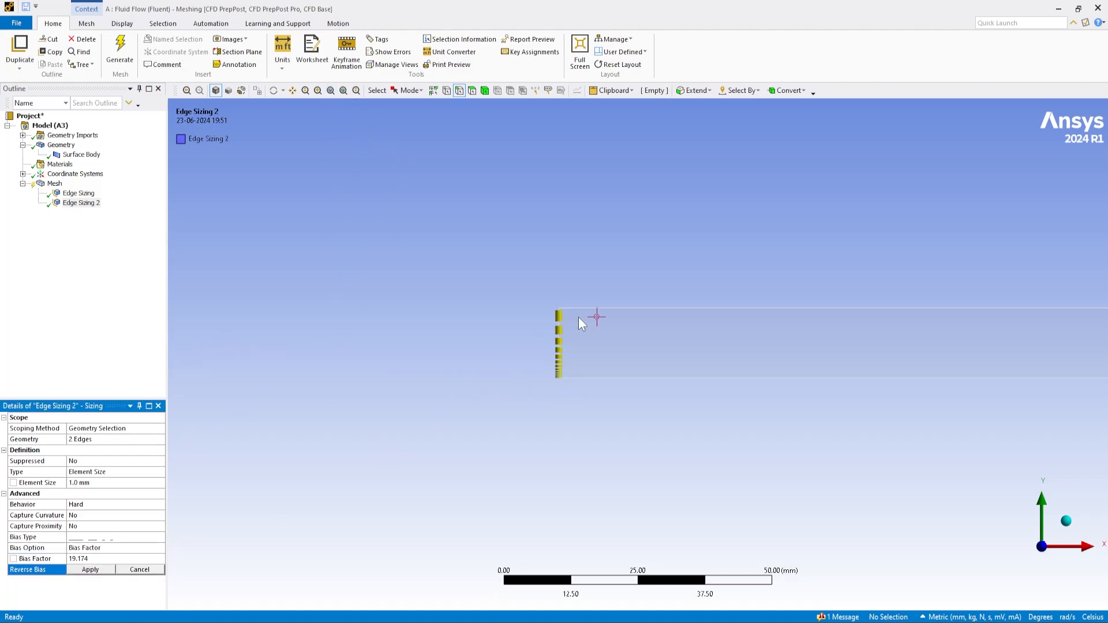
left_click(558, 346)
left_click(90, 569)
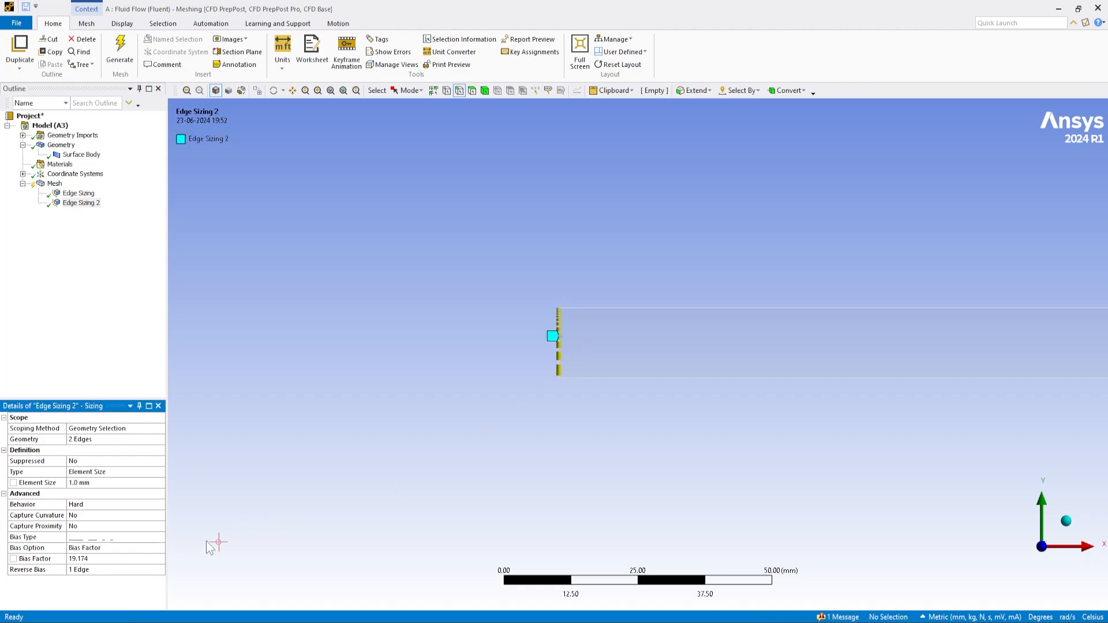
- Change the vertical edges' sizing type to Number of Divisions and enter the division count
left_click(104, 471)
left_click(160, 471)
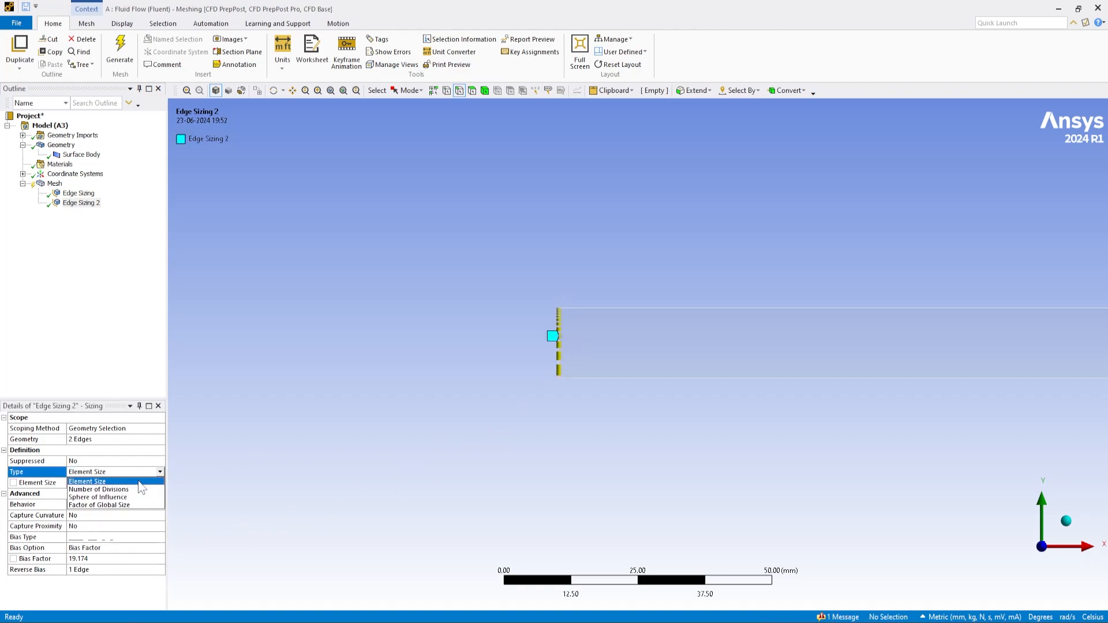
left_click(109, 491)
left_click(108, 484)
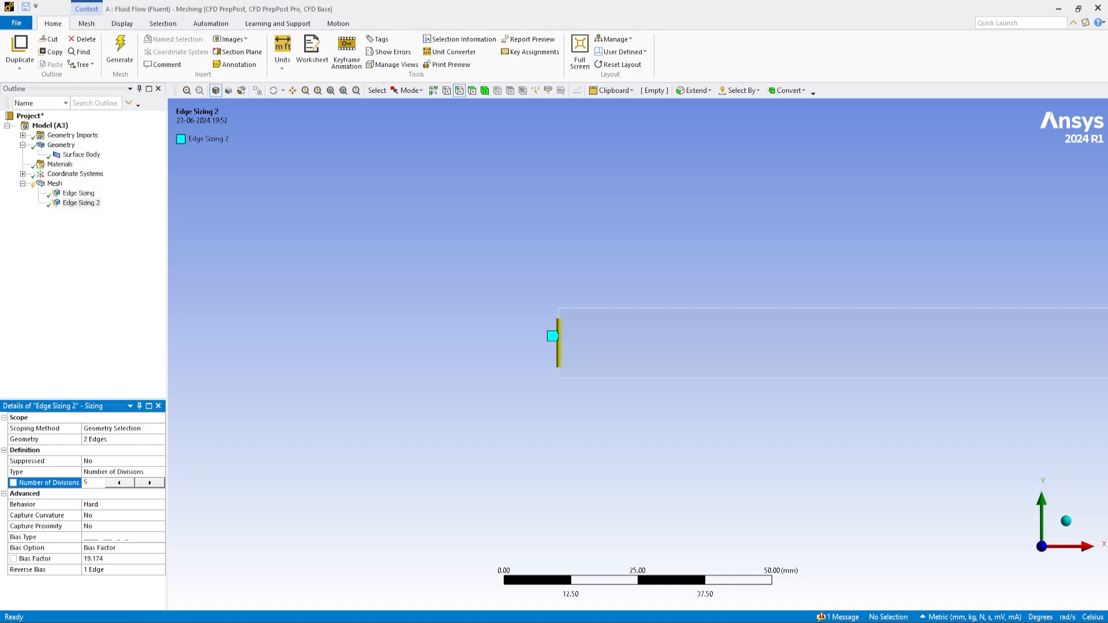
key("Return")
right_click_drag(673, 392, 483, 285)
- Insert a Face Meshing control on the mesh and scope it to the pipe's surface
left_click(54, 183)
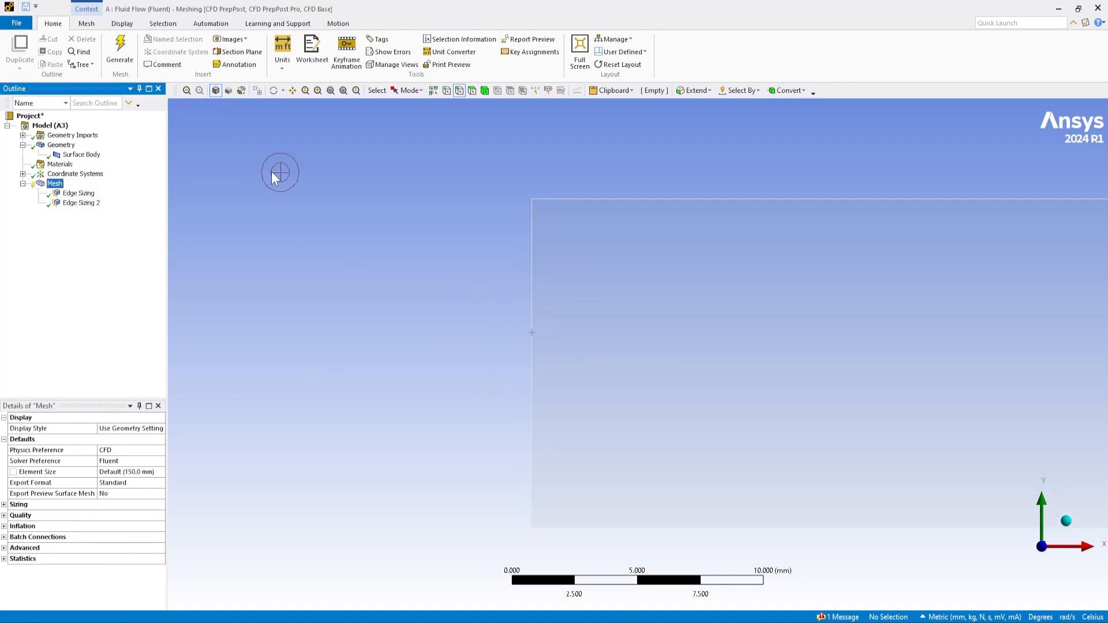
left_click(331, 90)
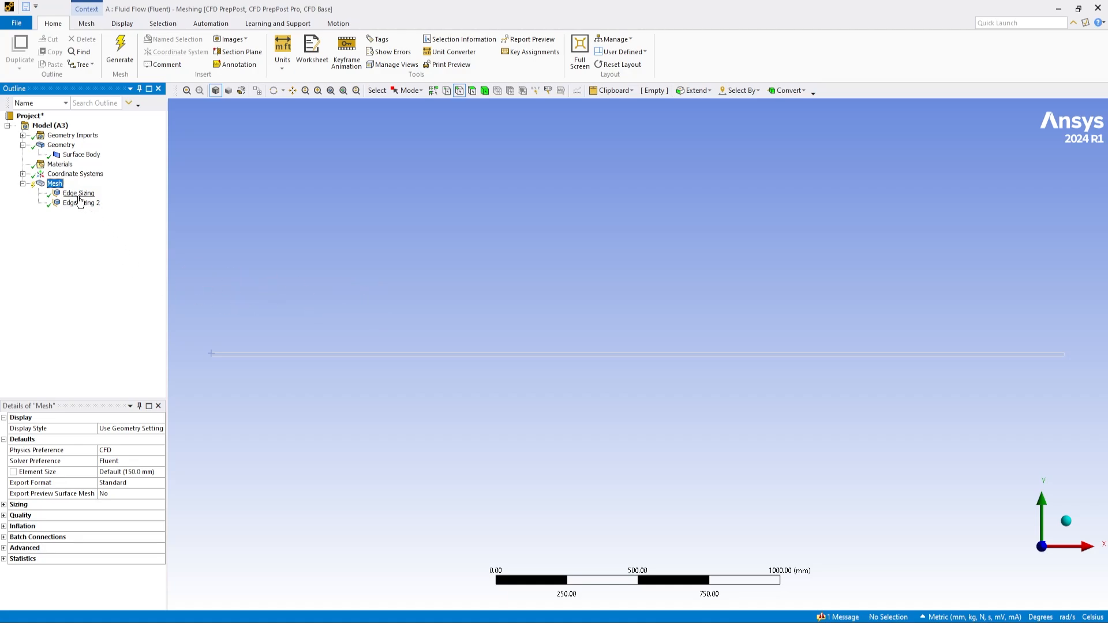
right_click(63, 188)
mouse_move(92, 192)
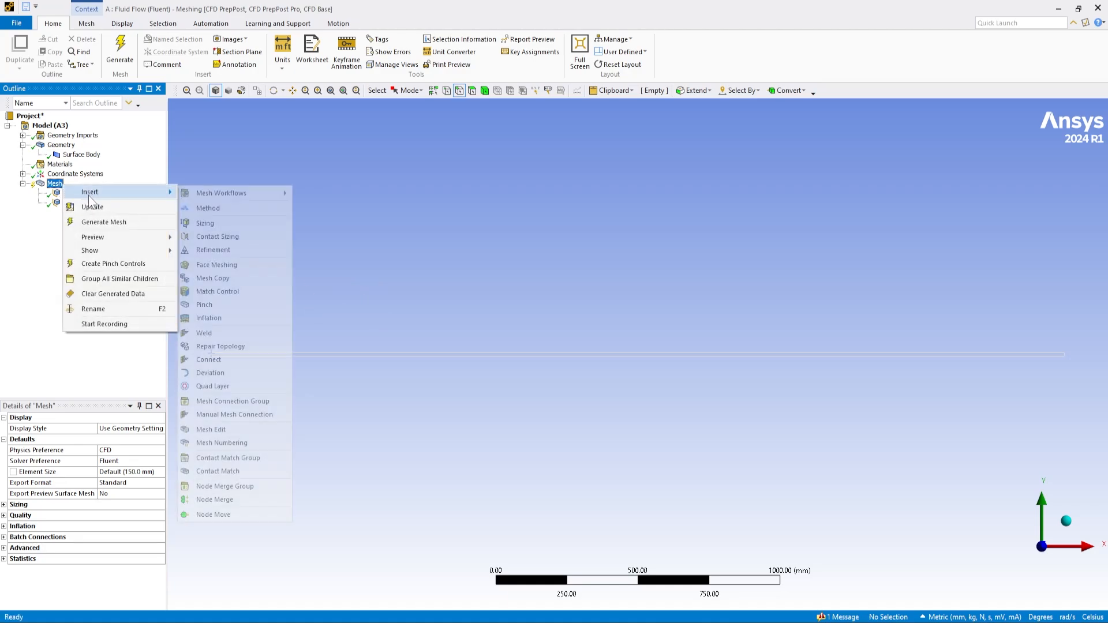
left_click(216, 264)
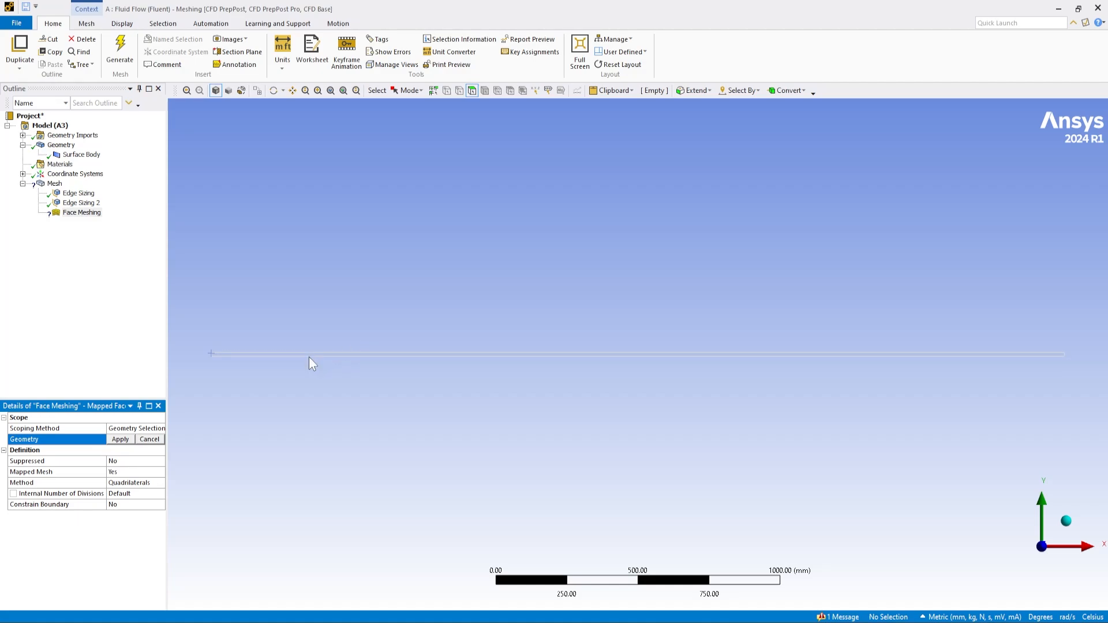
scroll(309, 355, "up", 10)
left_click(273, 339)
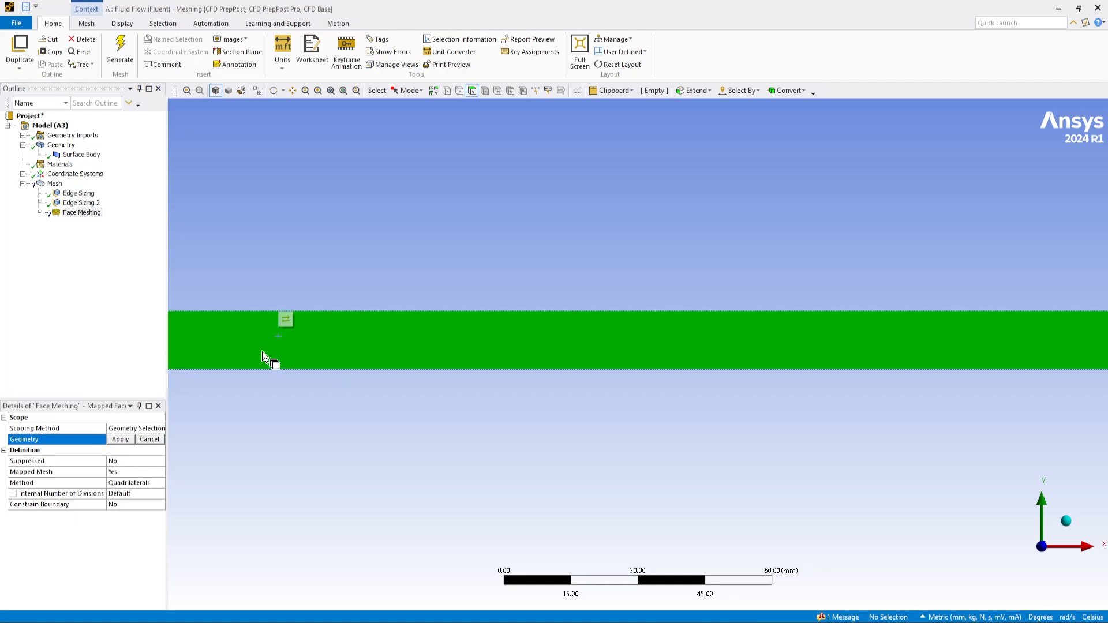
left_click(119, 439)
left_click(257, 501)
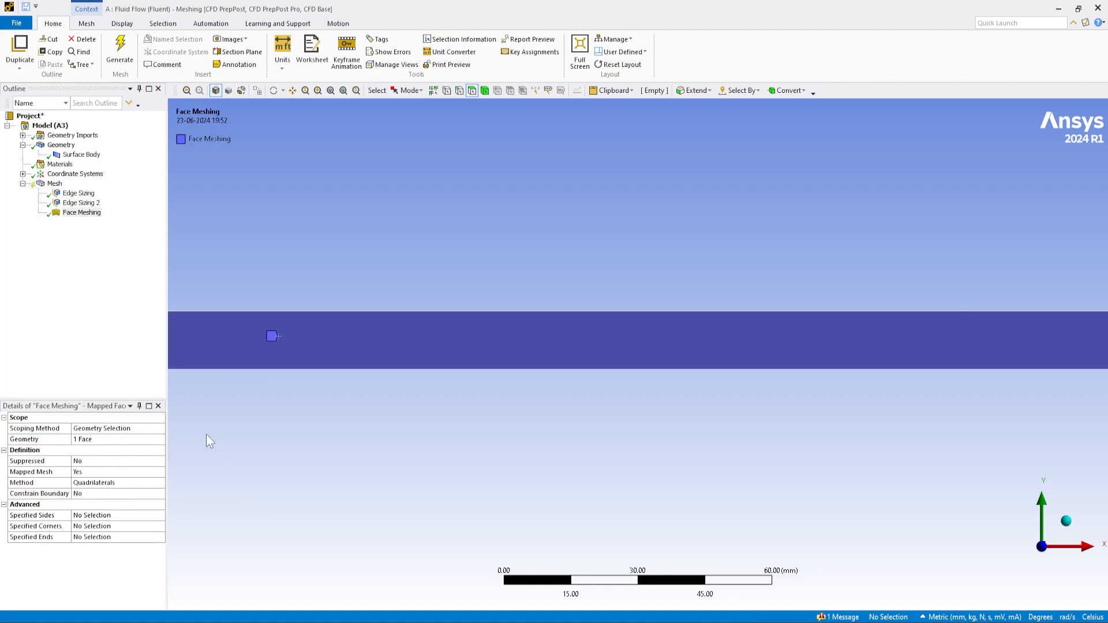
- Generate the mesh with the new sizing and face meshing controls and display it
right_click(61, 186)
left_click(110, 217)
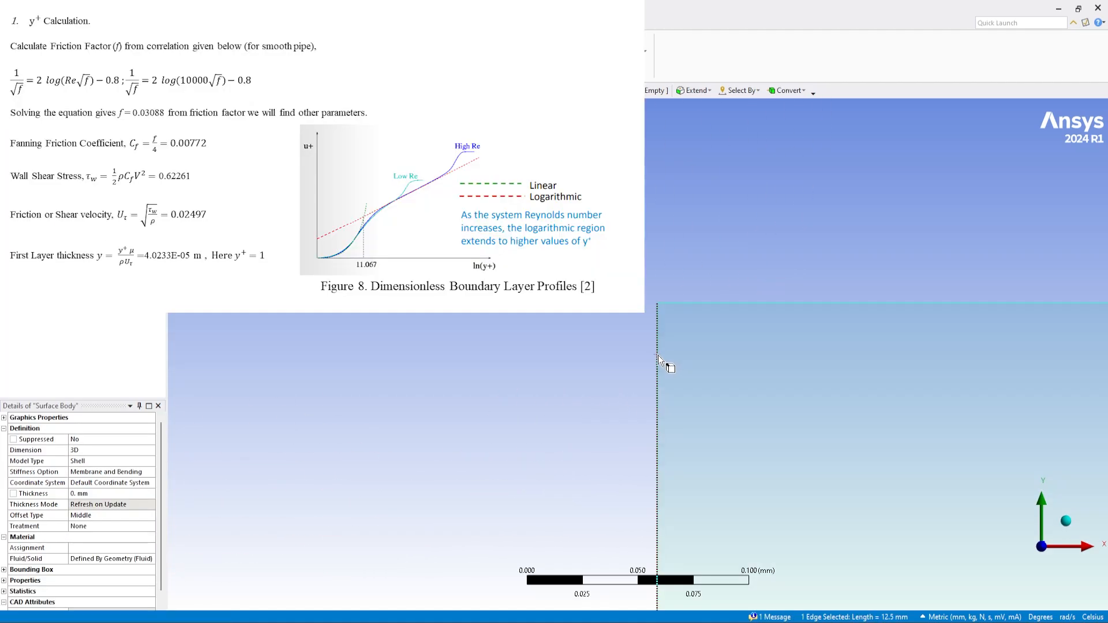
left_click(628, 362)
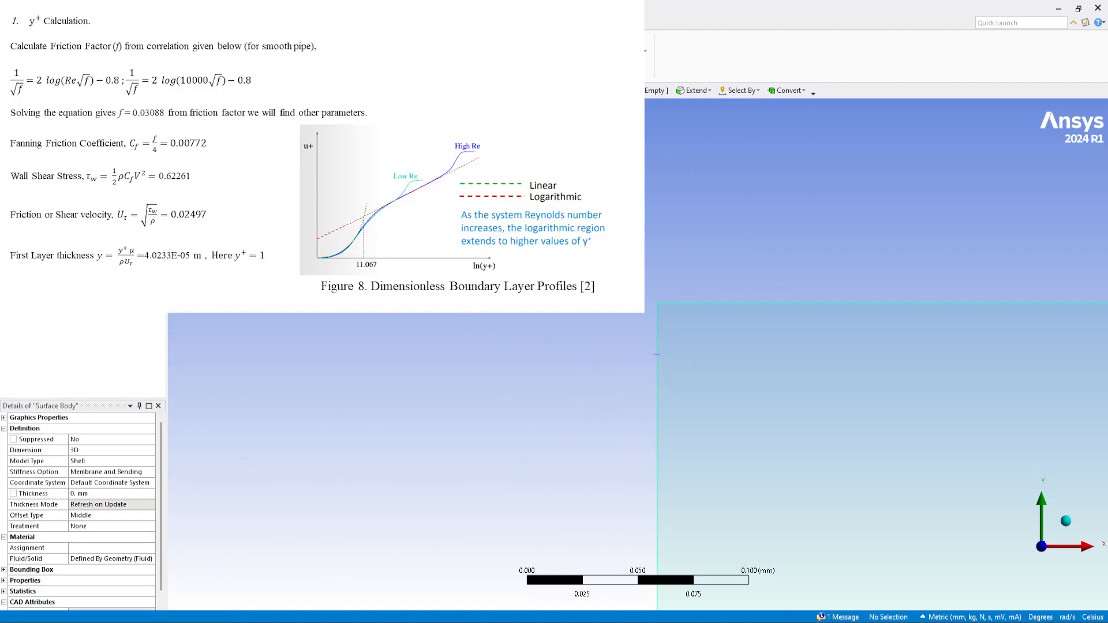
left_click(62, 186)
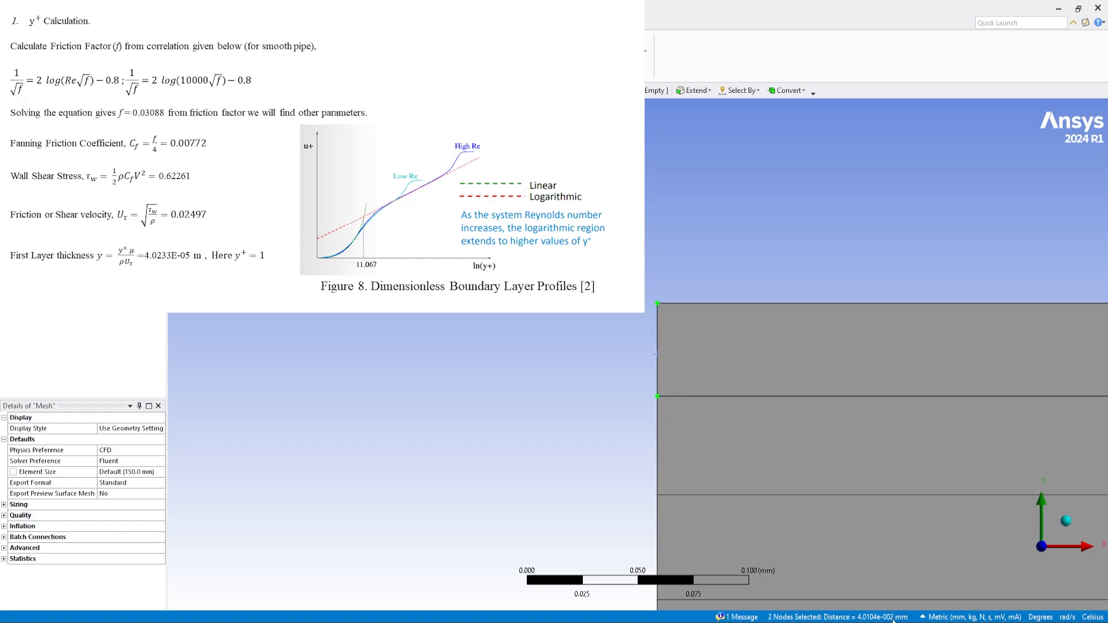
- Check the distance between the two first-layer nodes at the inlet's upper corner in the selection information, and clear the selection
left_click(893, 617)
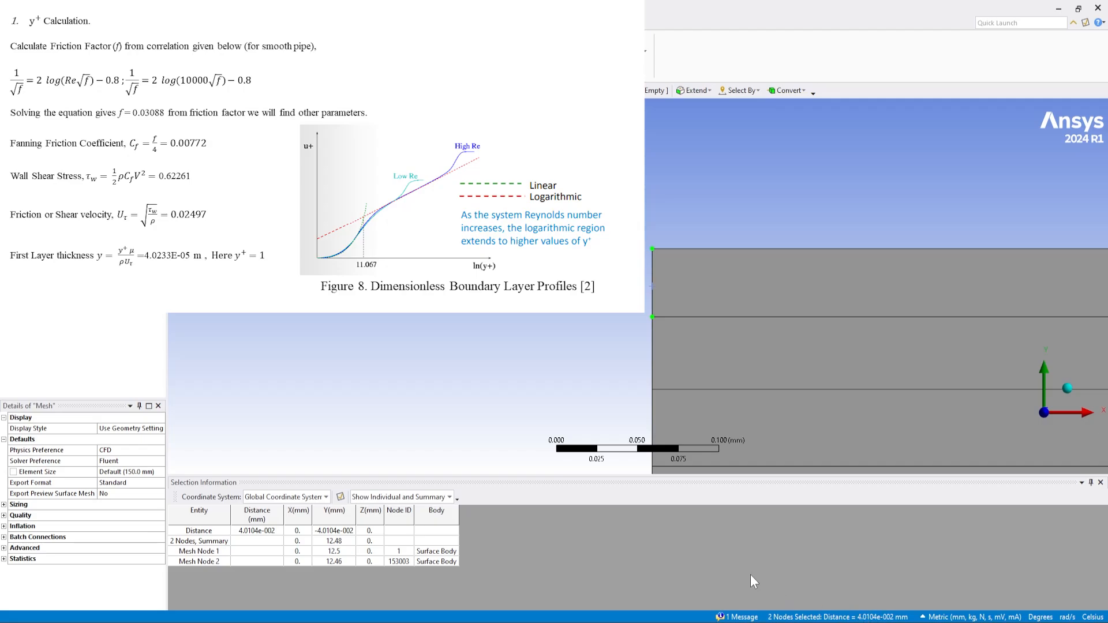
left_click(333, 530)
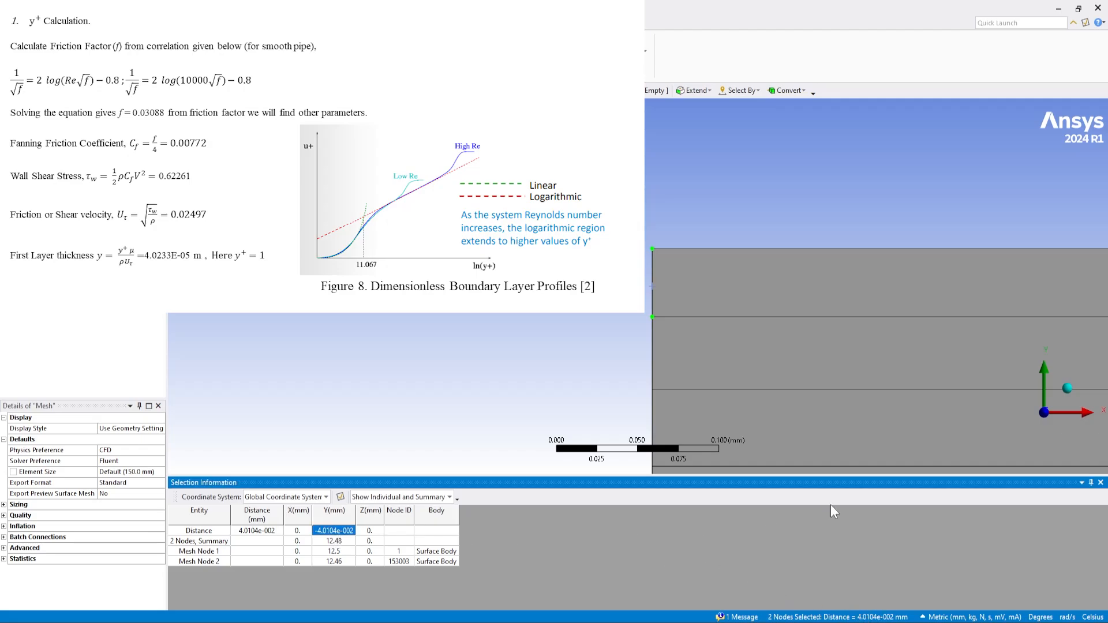
left_click(1101, 483)
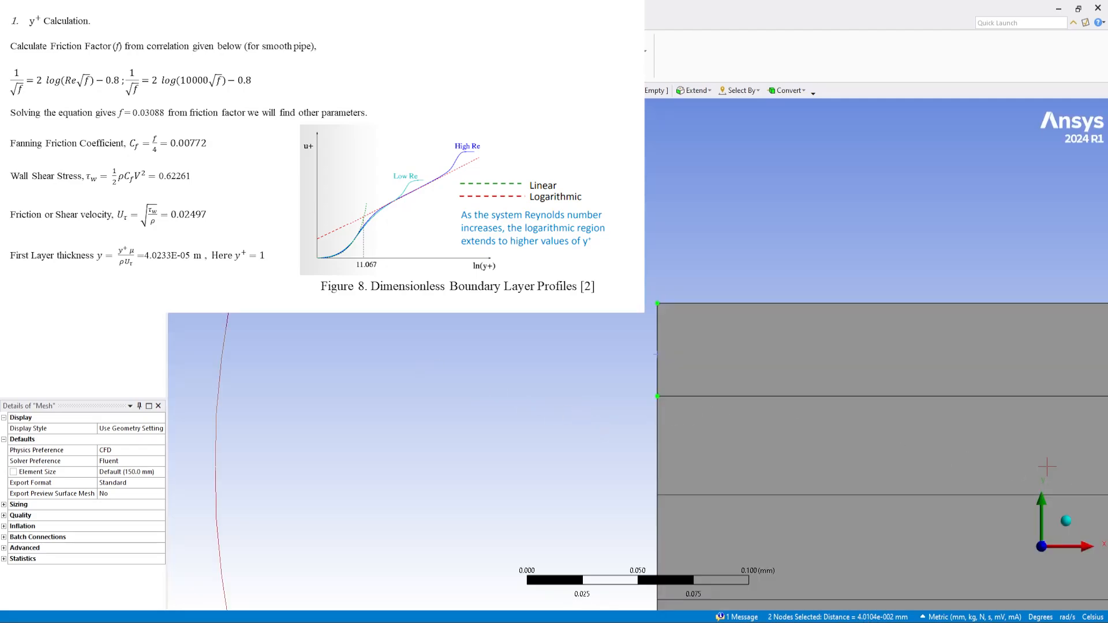
left_click(607, 402)
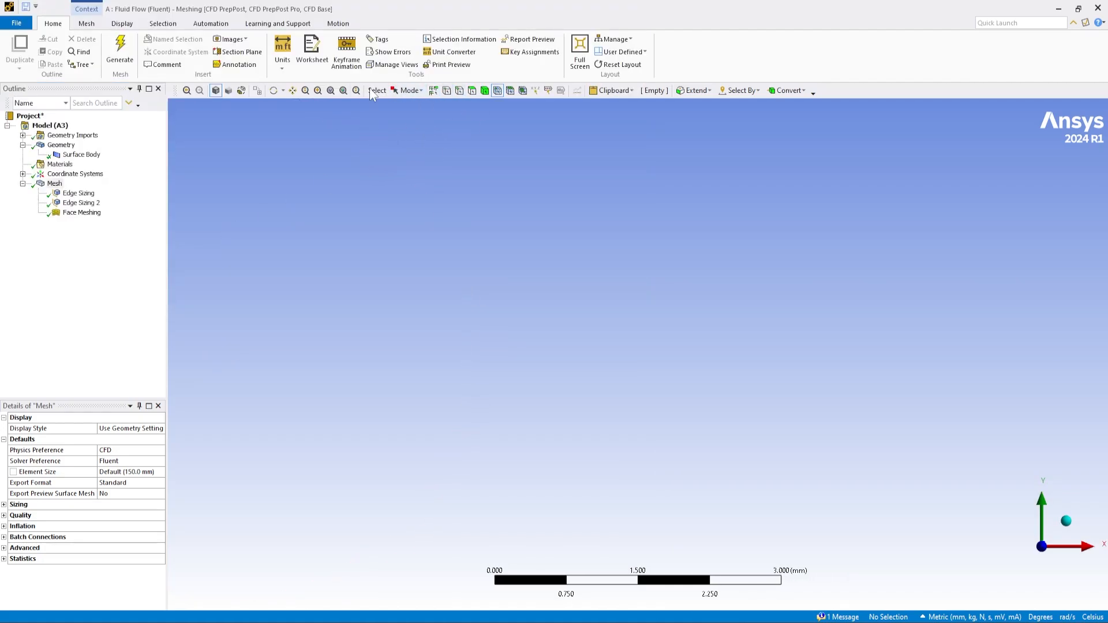
- Inspect the mesh statistics for the element count and examine the cells near the pipe's left end
left_click(331, 90)
scroll(185, 342, "up", 8)
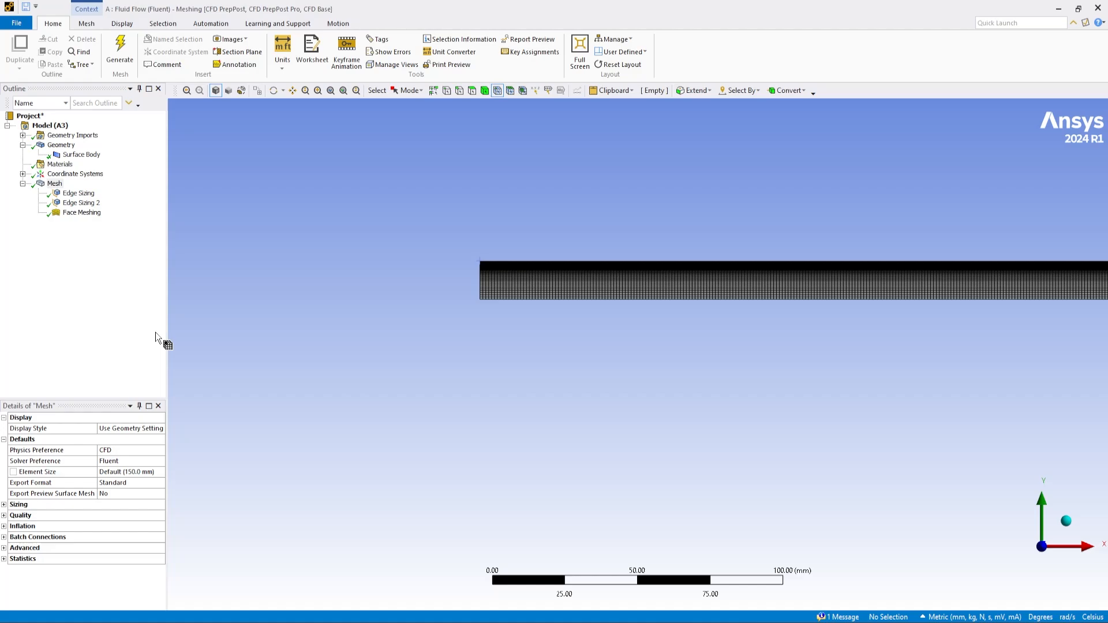
left_click(4, 558)
left_click(110, 580)
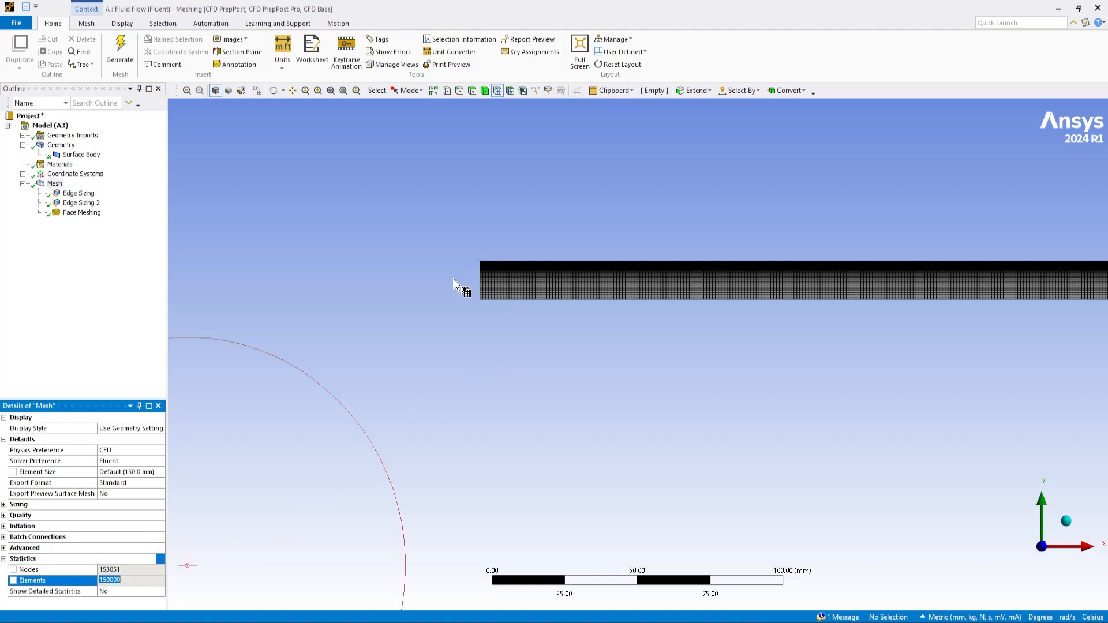
scroll(491, 282, "up", 8)
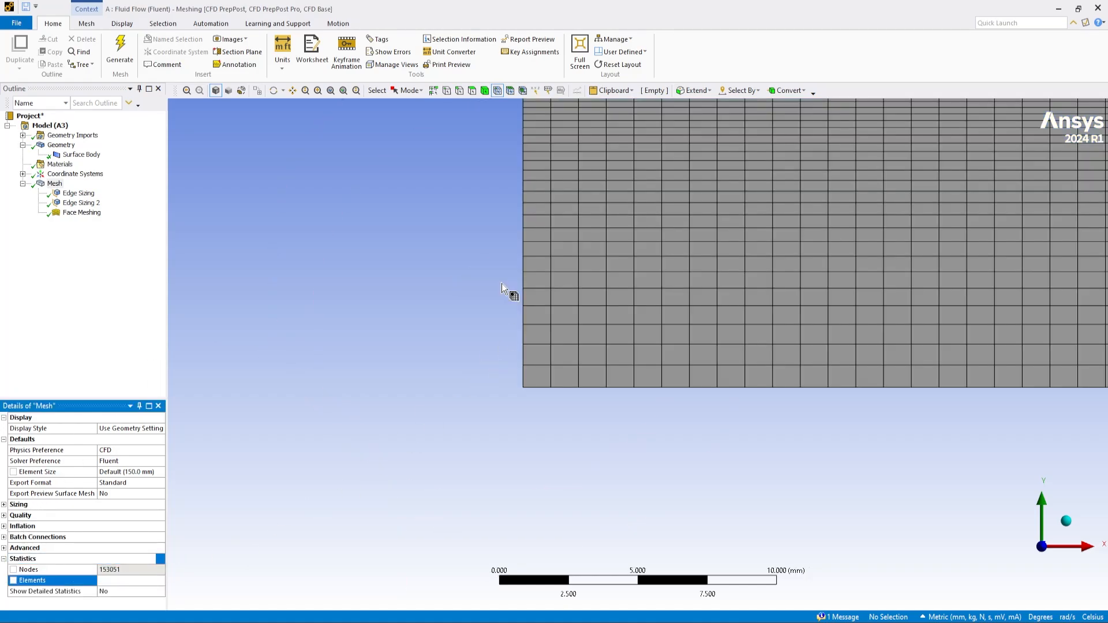
- Create a named selection "inlet" from the pipe's left end edge
left_click(459, 92)
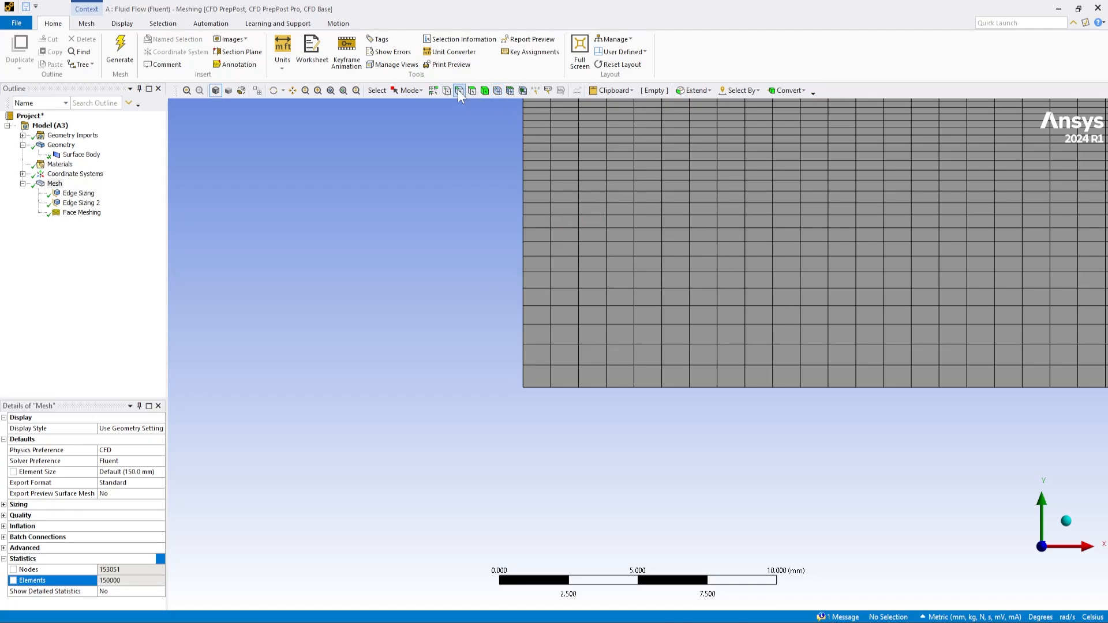
left_click(523, 188)
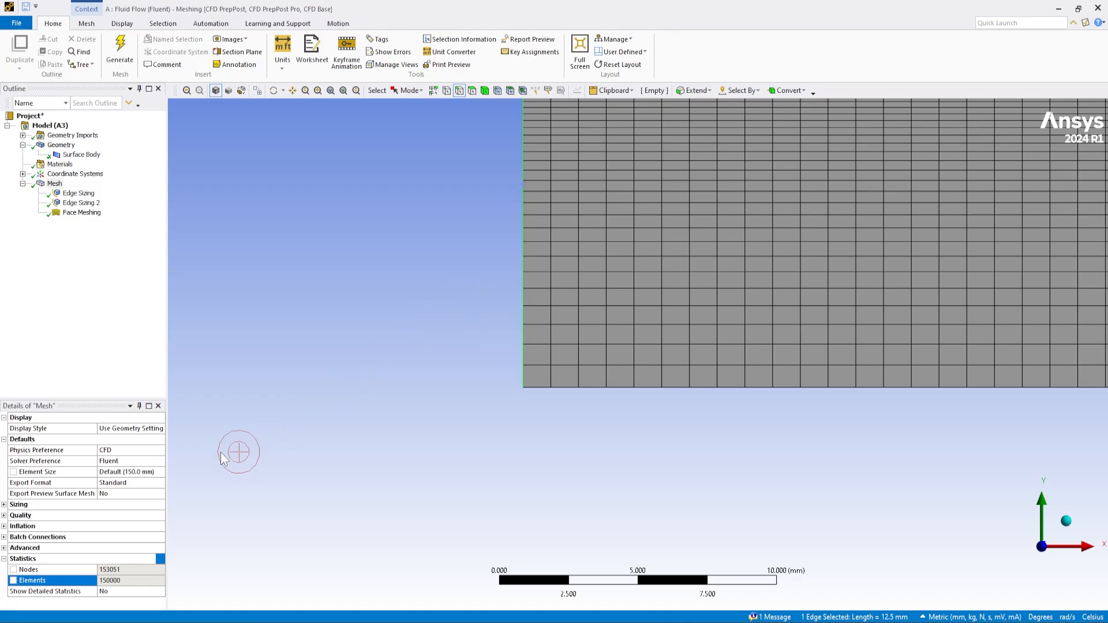
key("n")
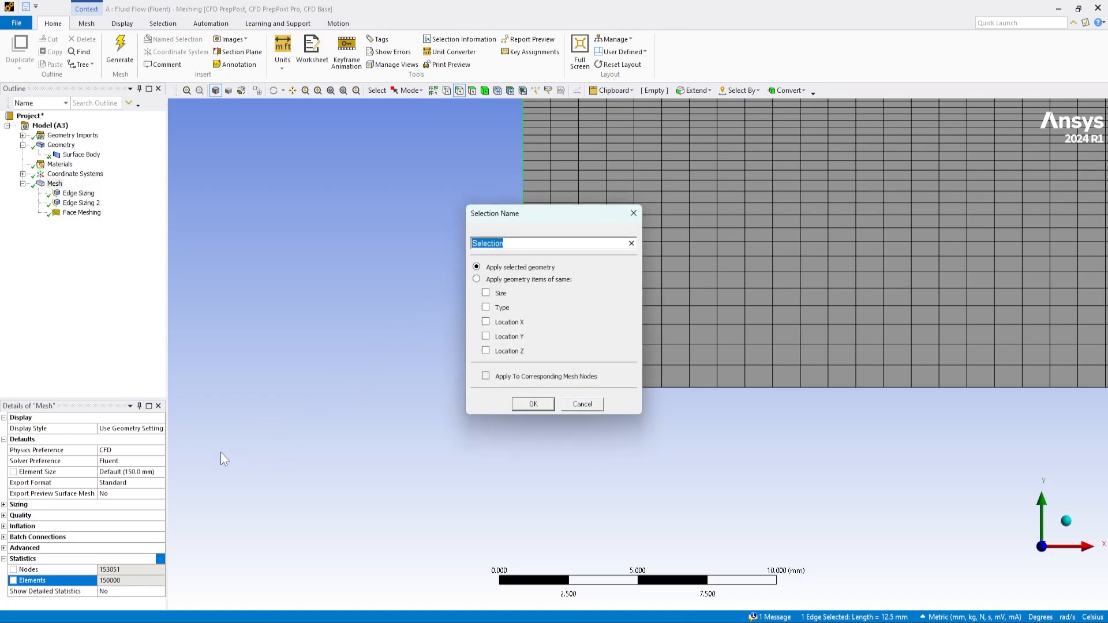
type("inlet")
key("Return")
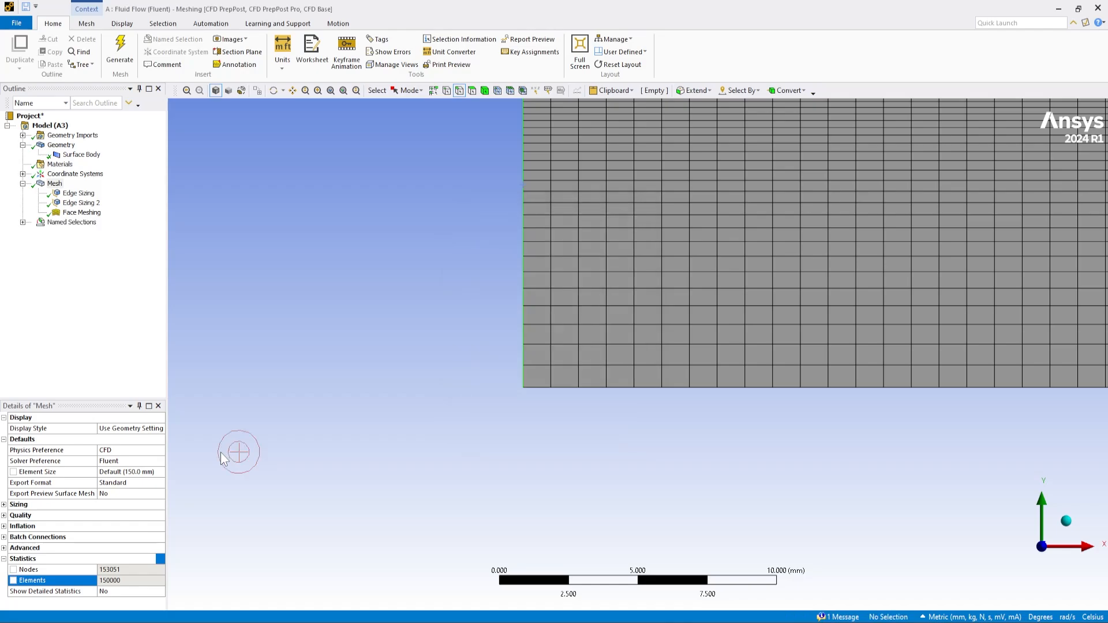
- Create a named selection "outlet" from the pipe's right end edge
left_click(55, 184)
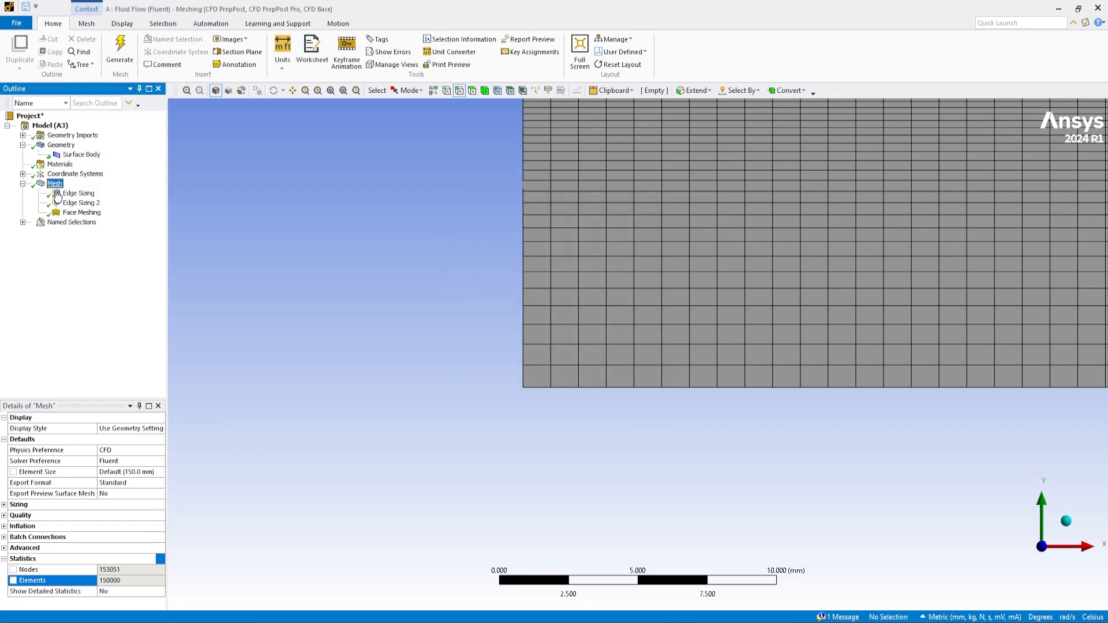
left_click(330, 90)
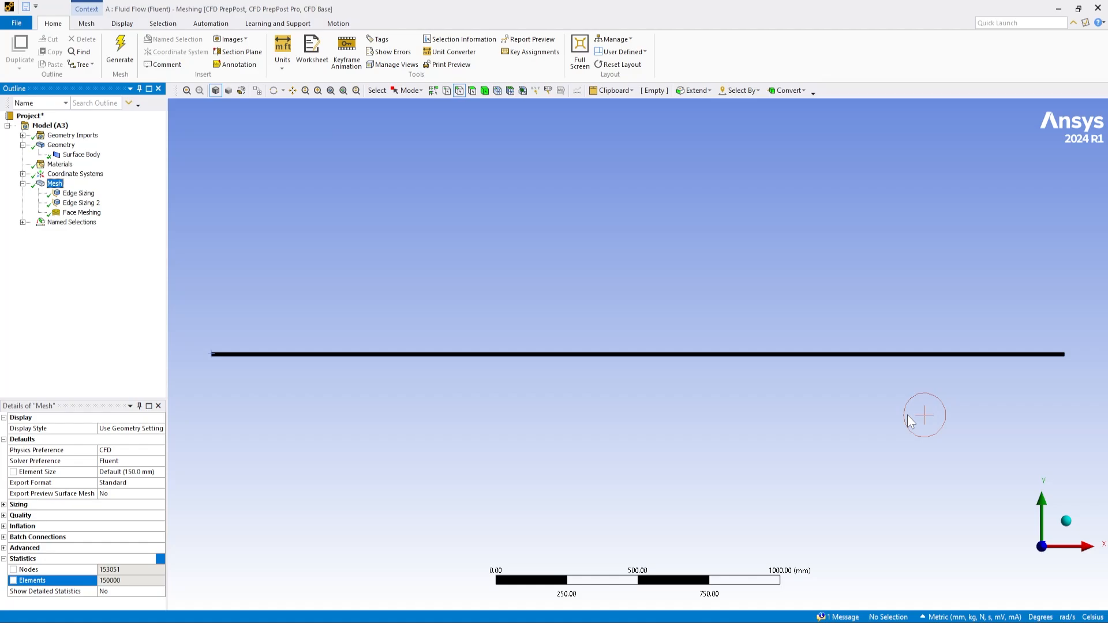
scroll(1039, 349, "up", 5)
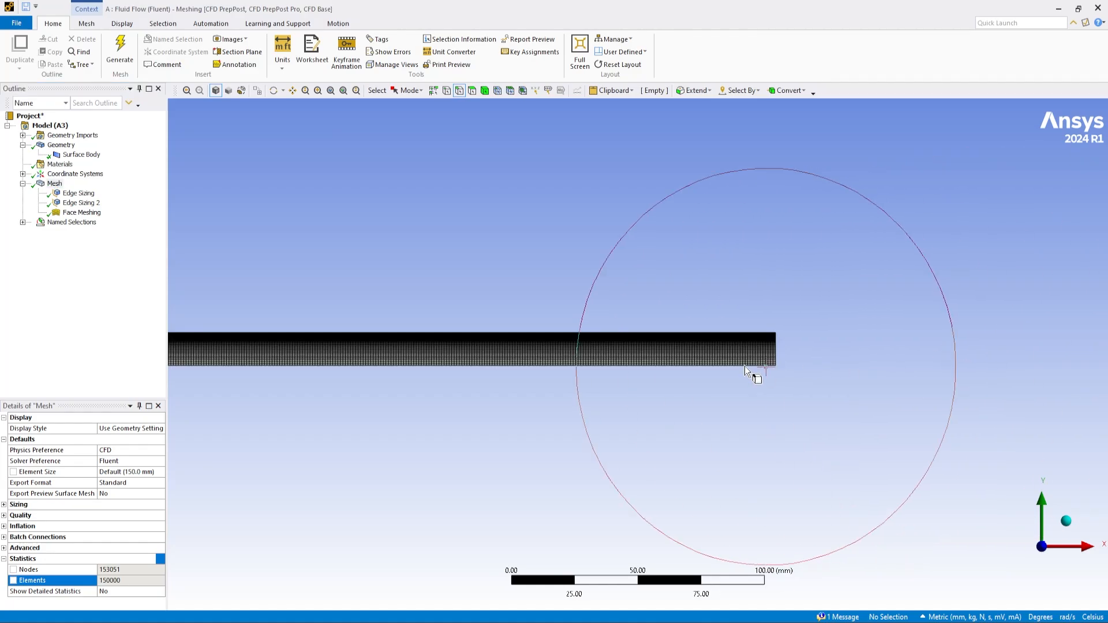
left_click(775, 354)
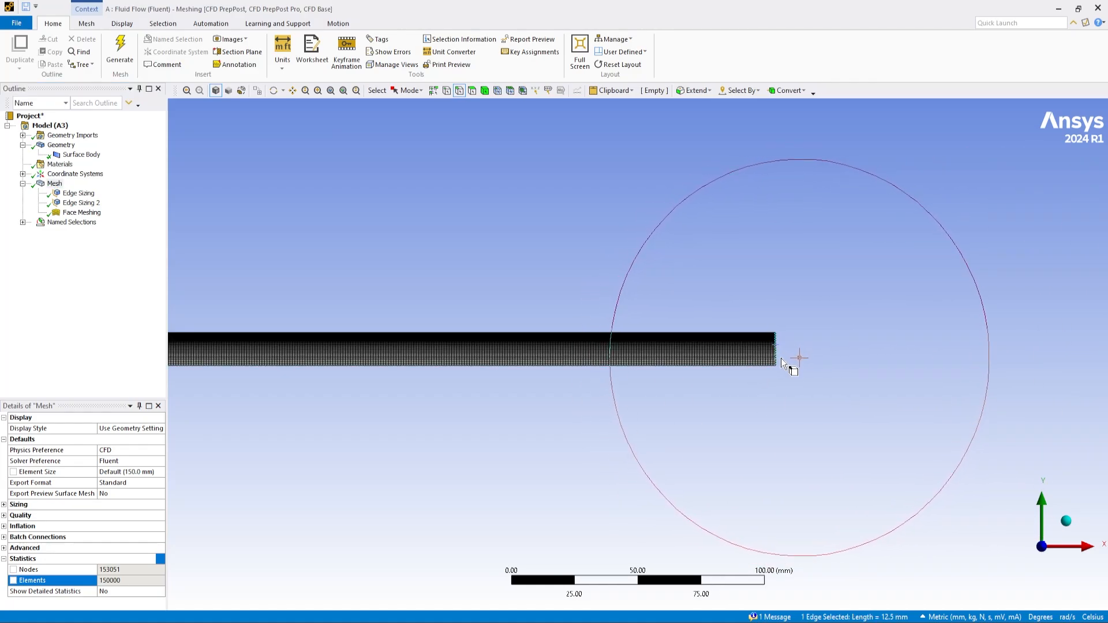
type("no")
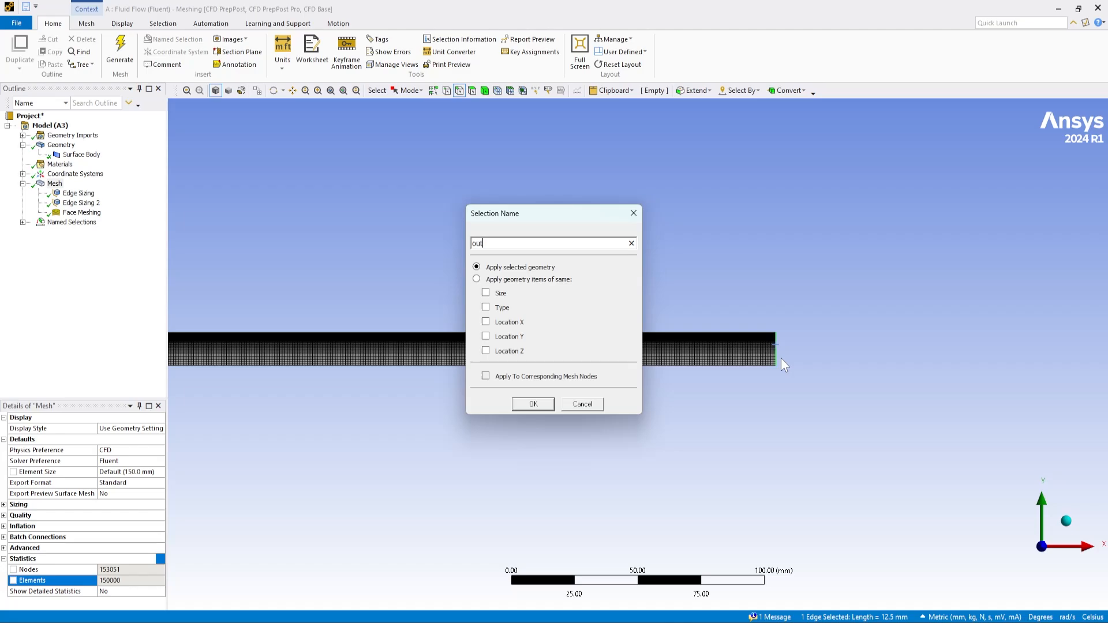
type("utlet")
key("Return")
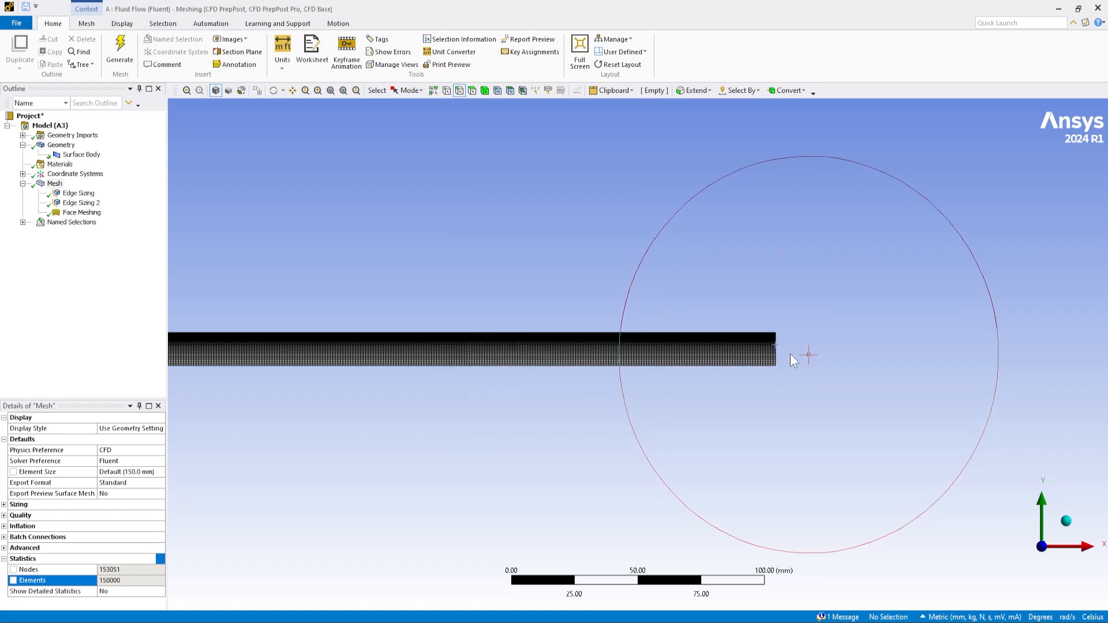
- Create named selections "wall" for the pipe's upper long edge and "axis" for its lower long edge
left_click(720, 335)
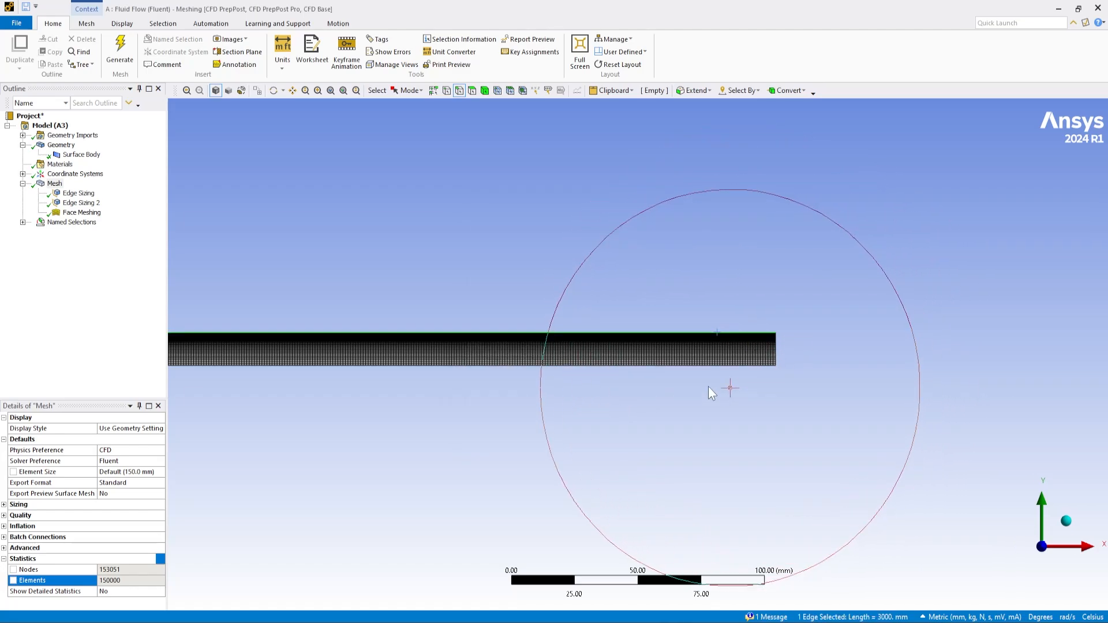
type("nwall")
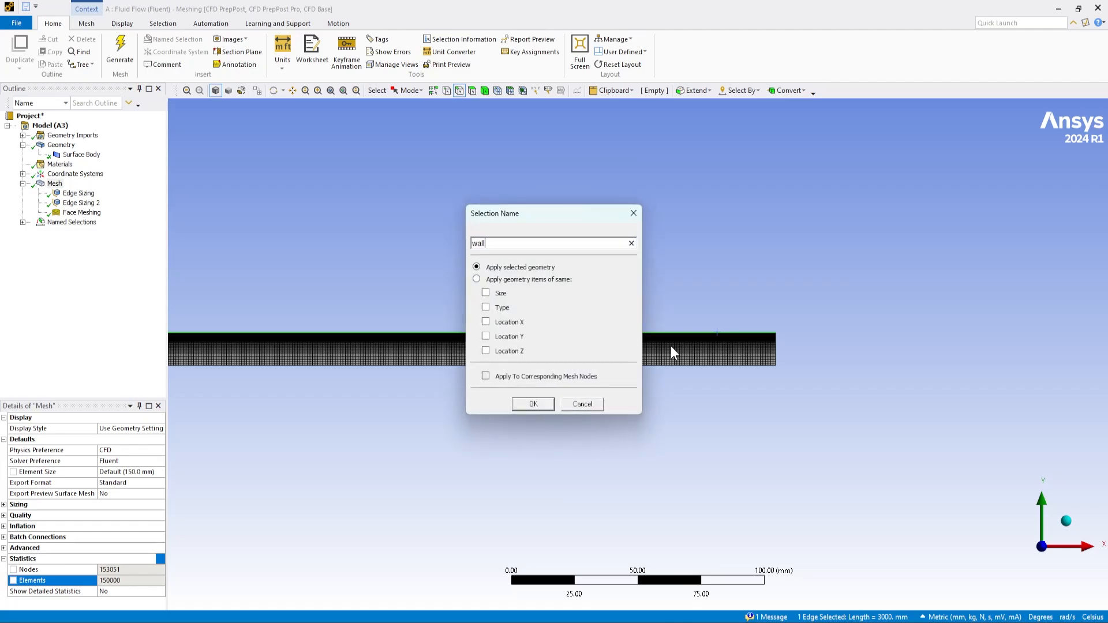
key("Return")
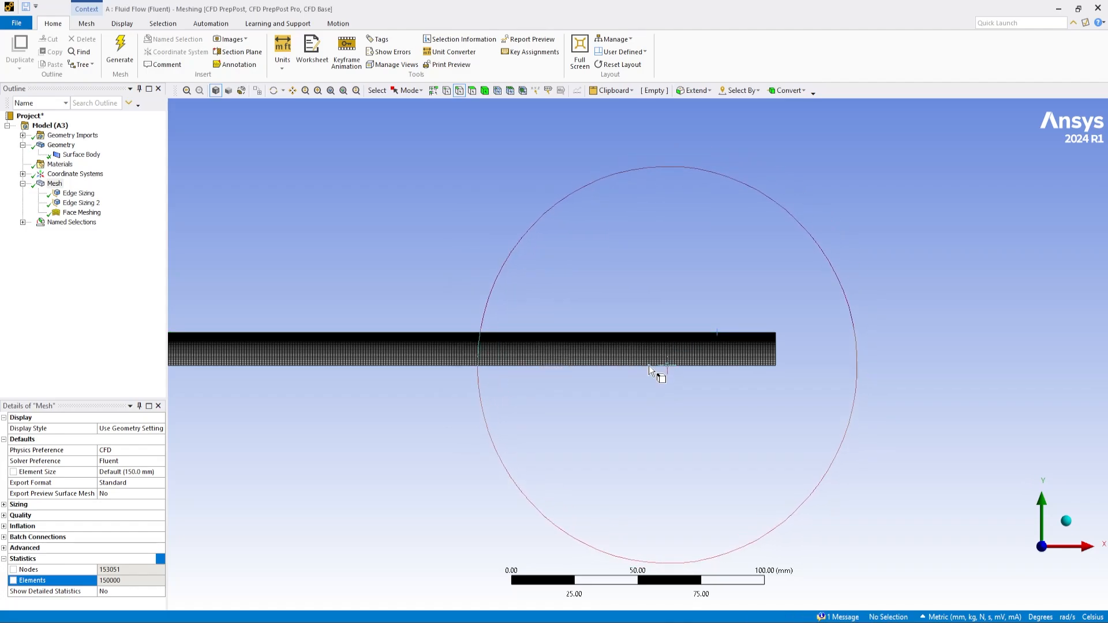
left_click(648, 365)
type("naxis")
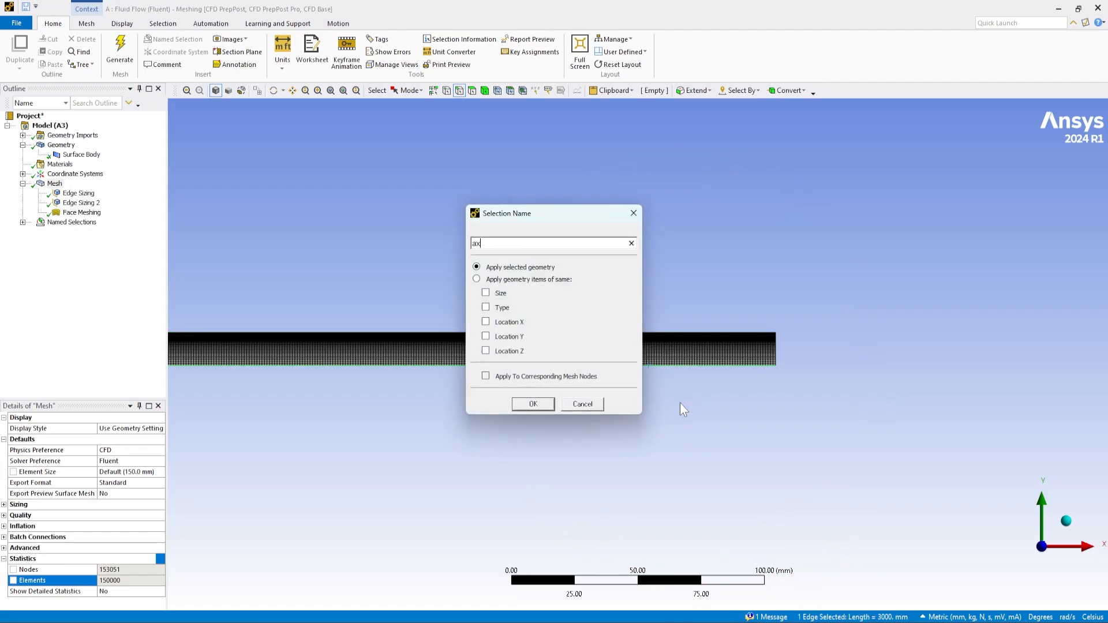
key("Return")
- Create a named selection "fluid_domain" from the whole pipe surface body
left_click(43, 224)
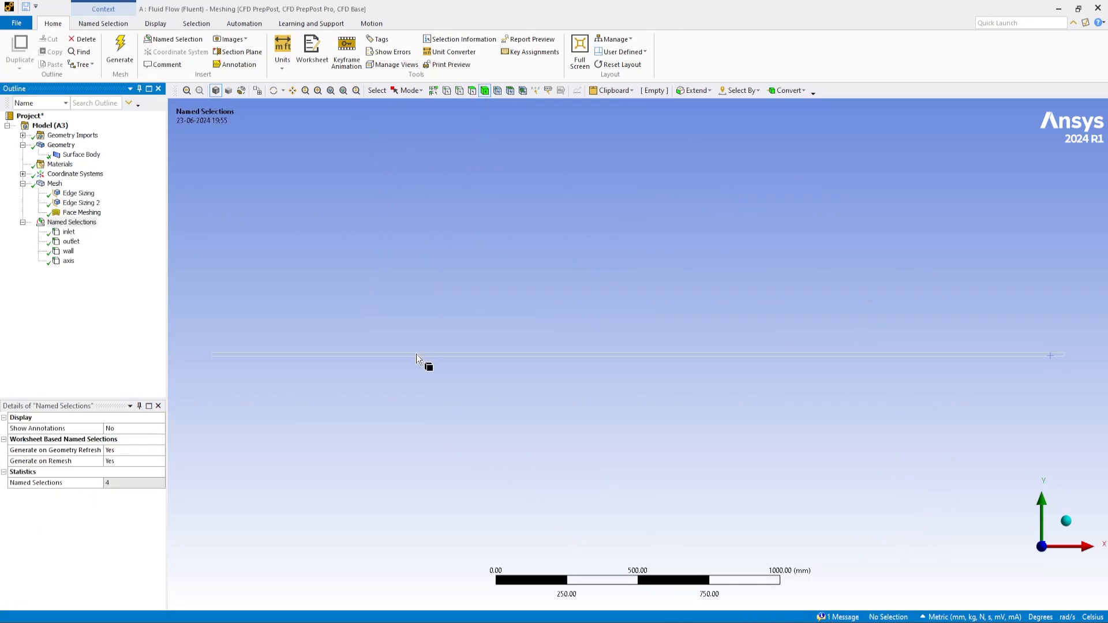
left_click(416, 354)
type("n")
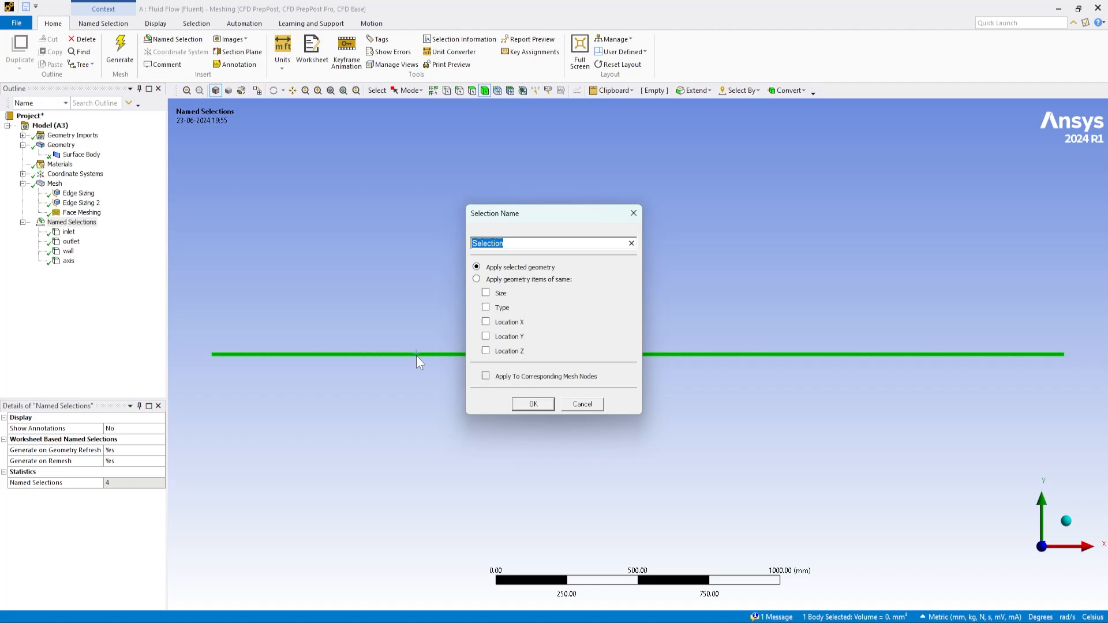
type("fldu")
key("BackSpace")
key("BackSpace")
type("uid_domain")
key("Return")
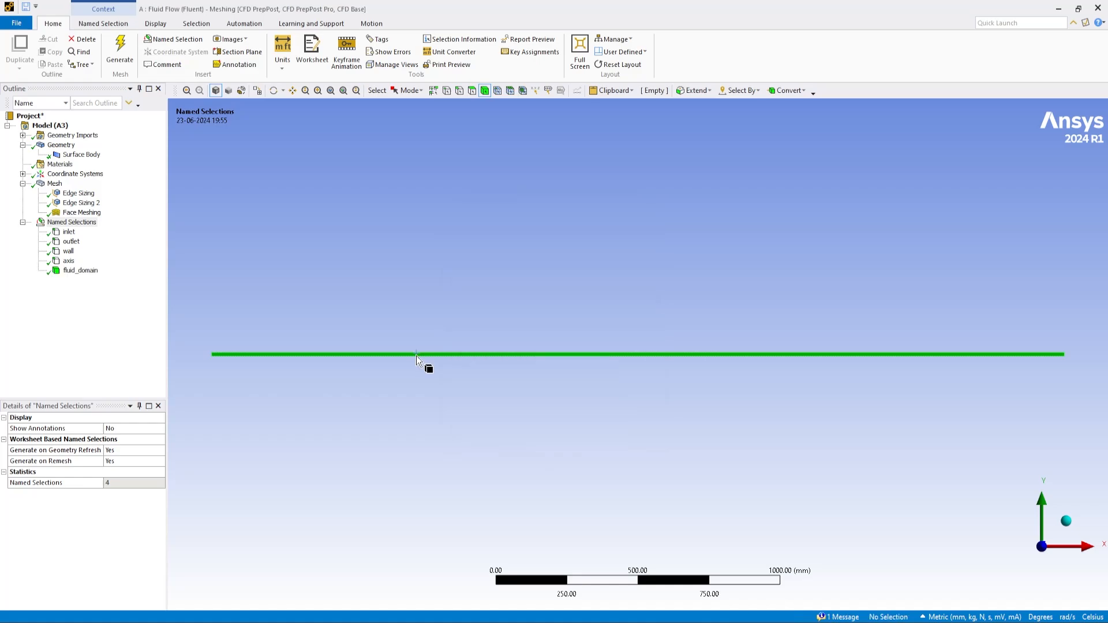
- Update the mesh and launch Fluent from the Workbench Setup cell with double precision and 2 solver processes
left_click(55, 184)
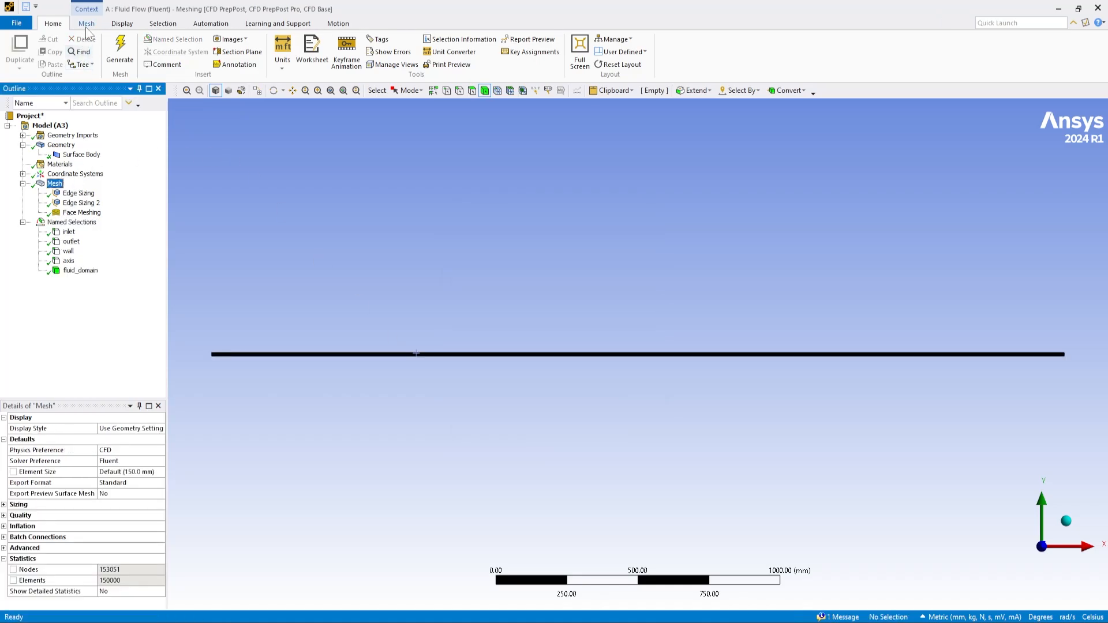
left_click(107, 55)
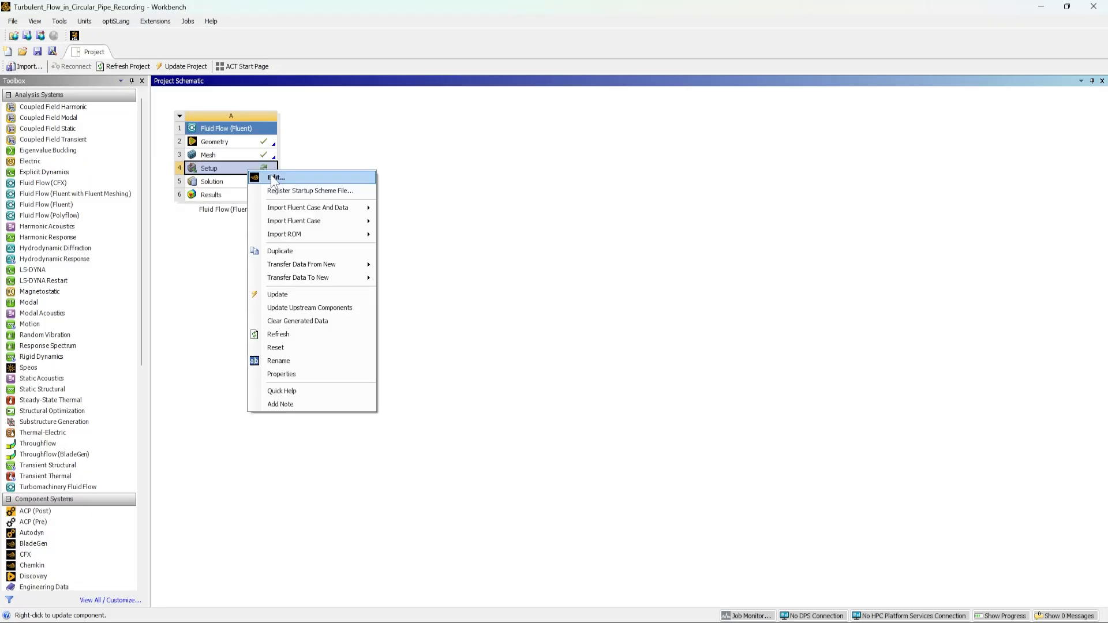
left_click(273, 180)
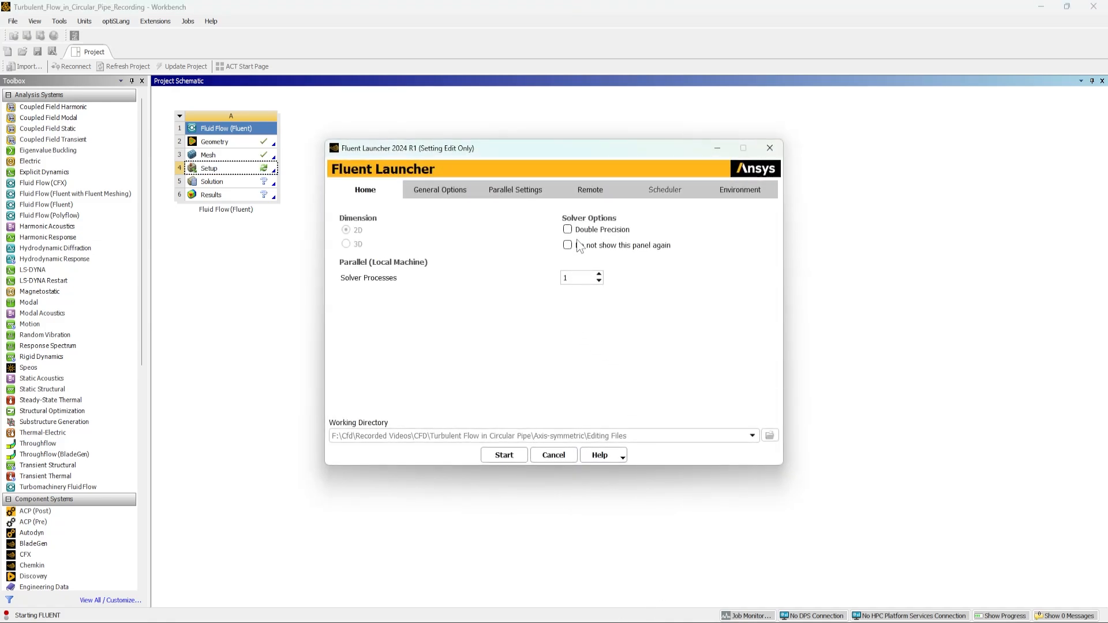
type("2")
left_click(502, 455)
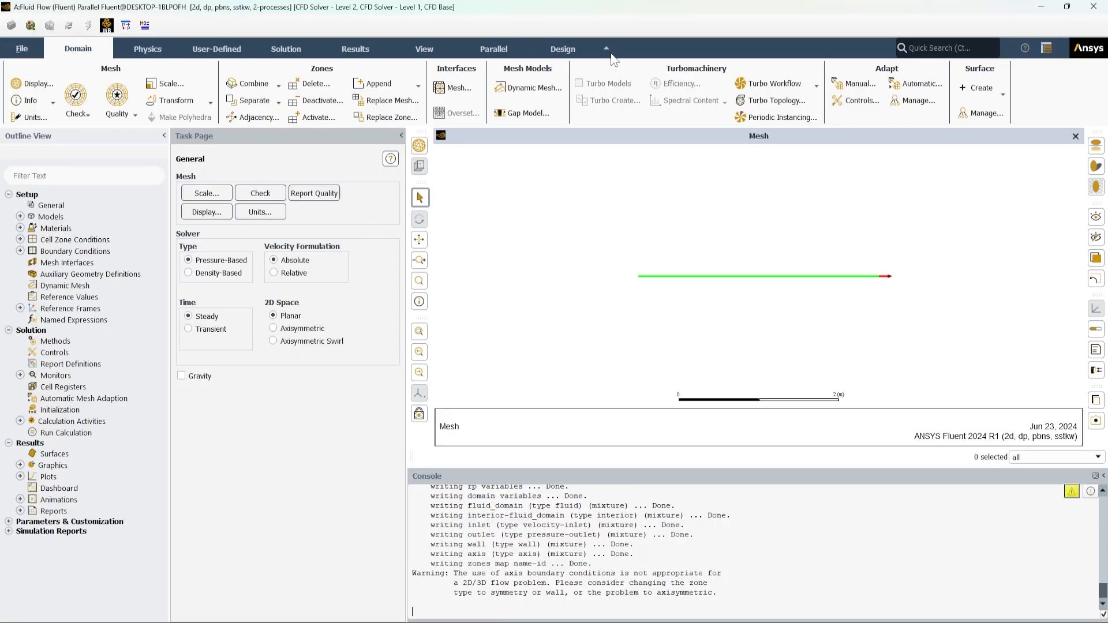
- Set the 2D space to axisymmetric and the viscous model to realizable k-epsilon with Enhanced Wall Treatment
left_click(606, 48)
left_click(272, 260)
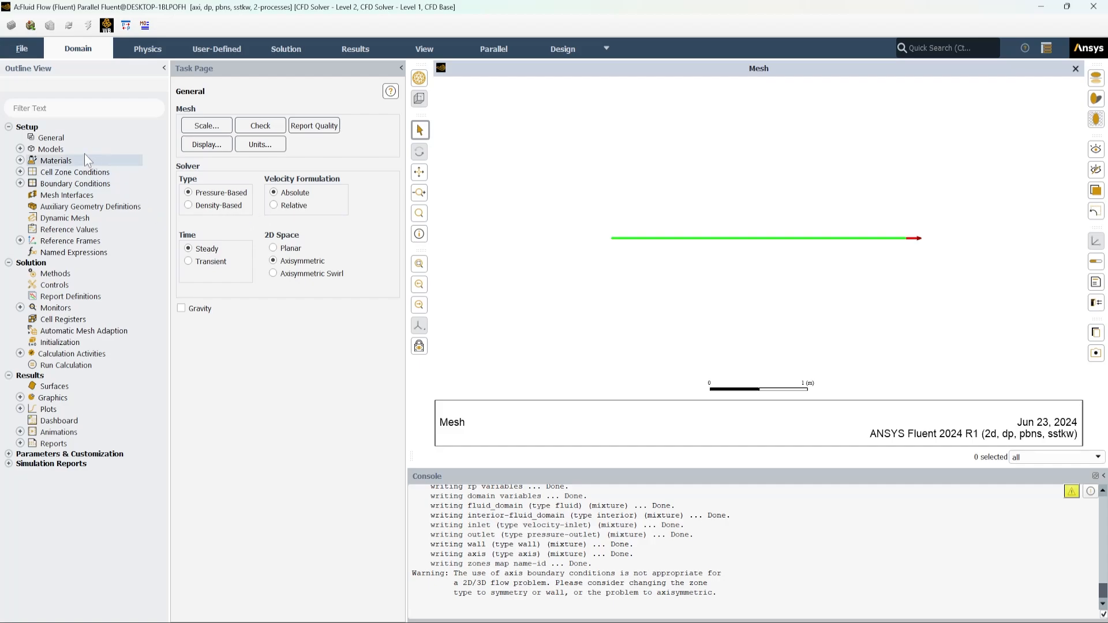
left_click(19, 149)
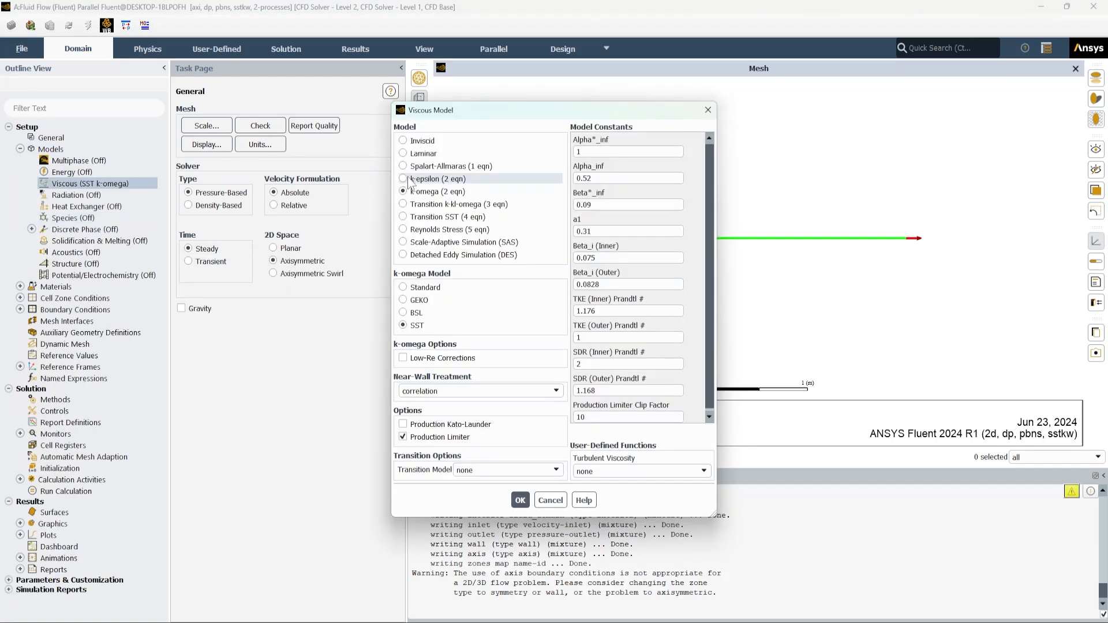
left_click(404, 179)
left_click(404, 312)
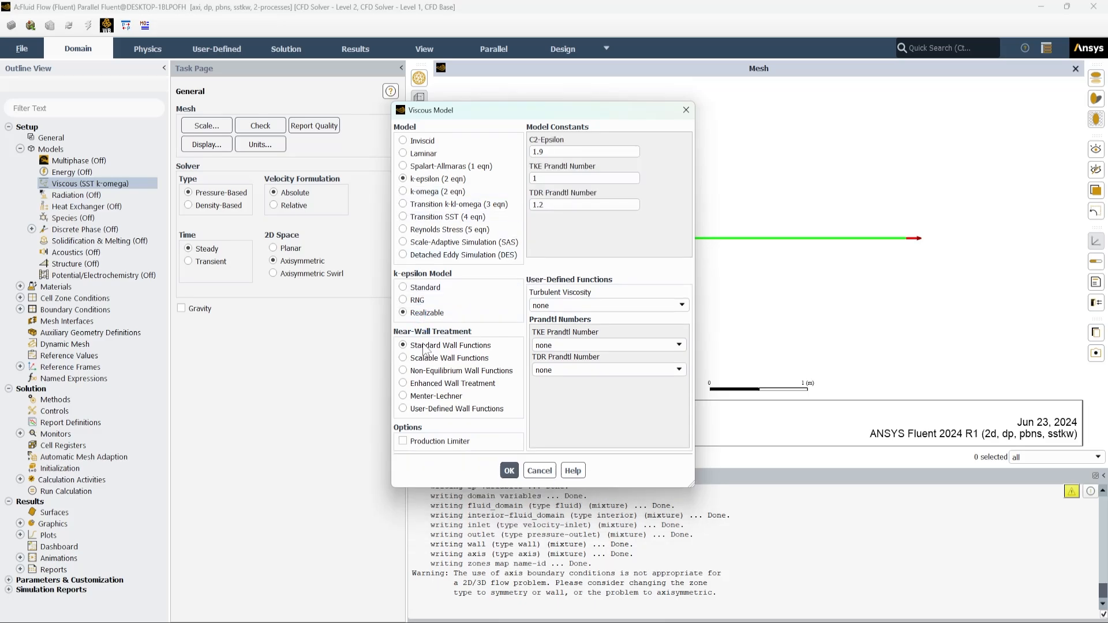
left_click(424, 383)
left_click(507, 503)
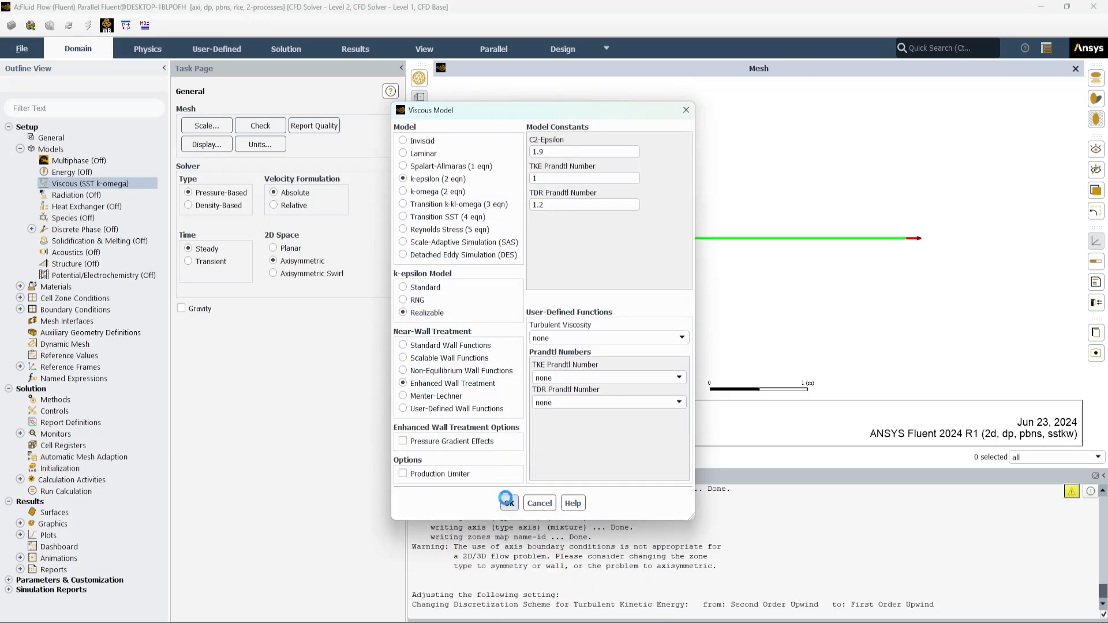
- Add water-liquid (h2o<l>) to the fluid materials by copying it from the Fluent database
left_click(20, 286)
left_click(32, 297)
right_click(61, 299)
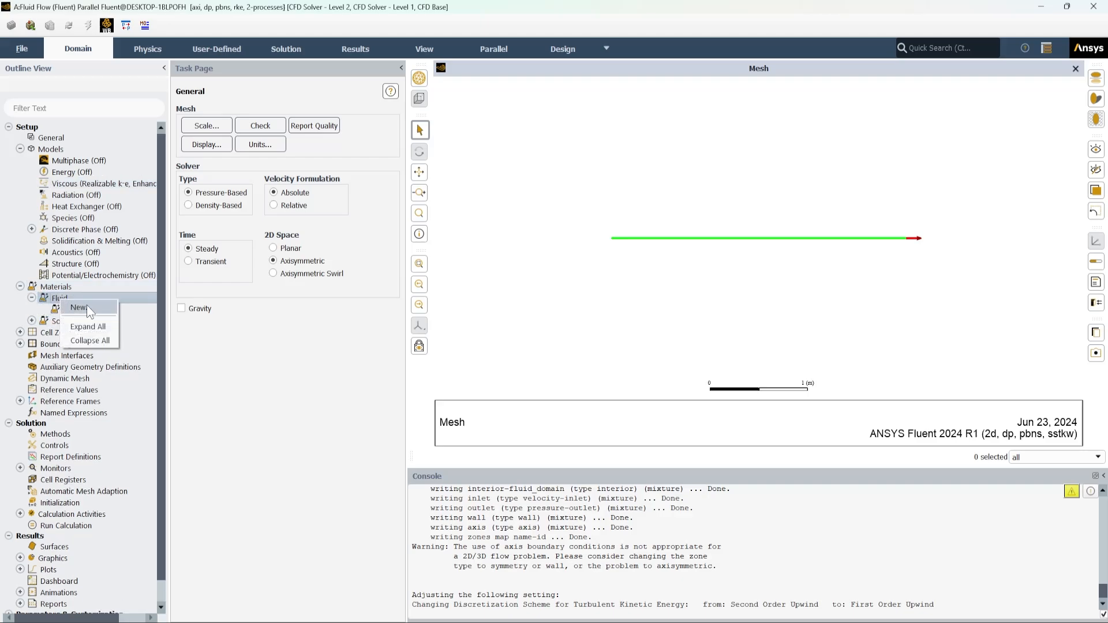
left_click(89, 310)
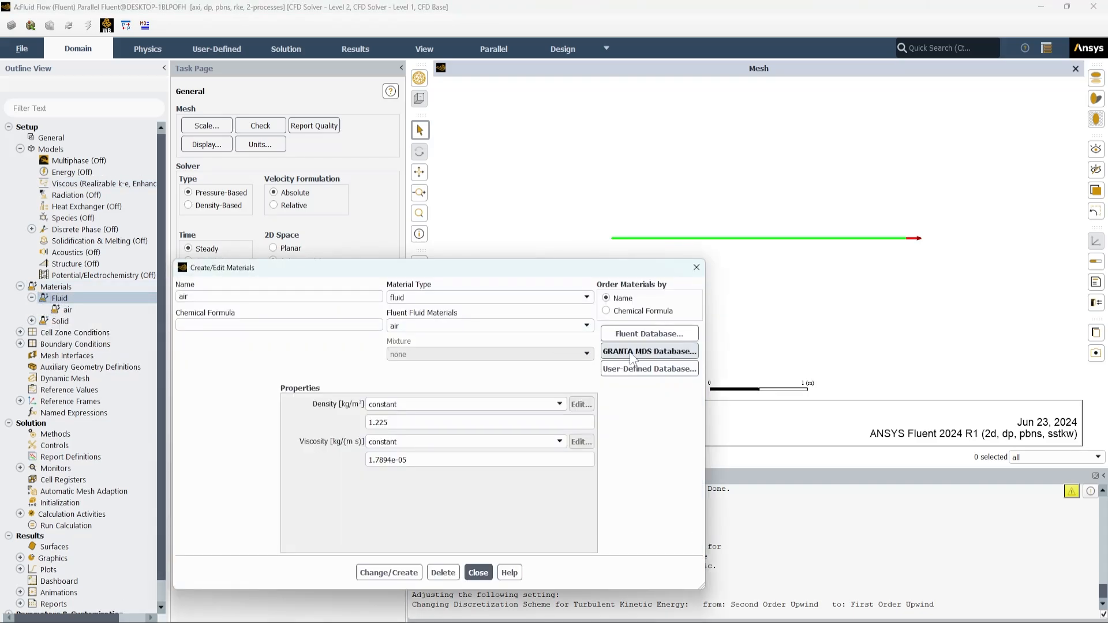
left_click(641, 335)
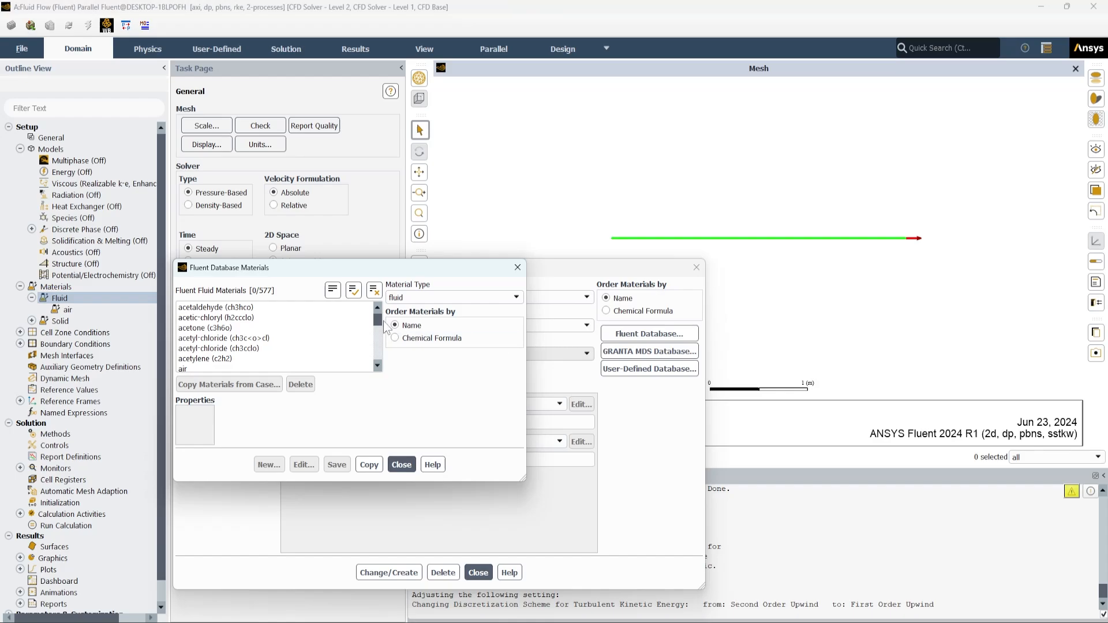
left_click_drag(375, 320, 376, 354)
left_click(307, 358)
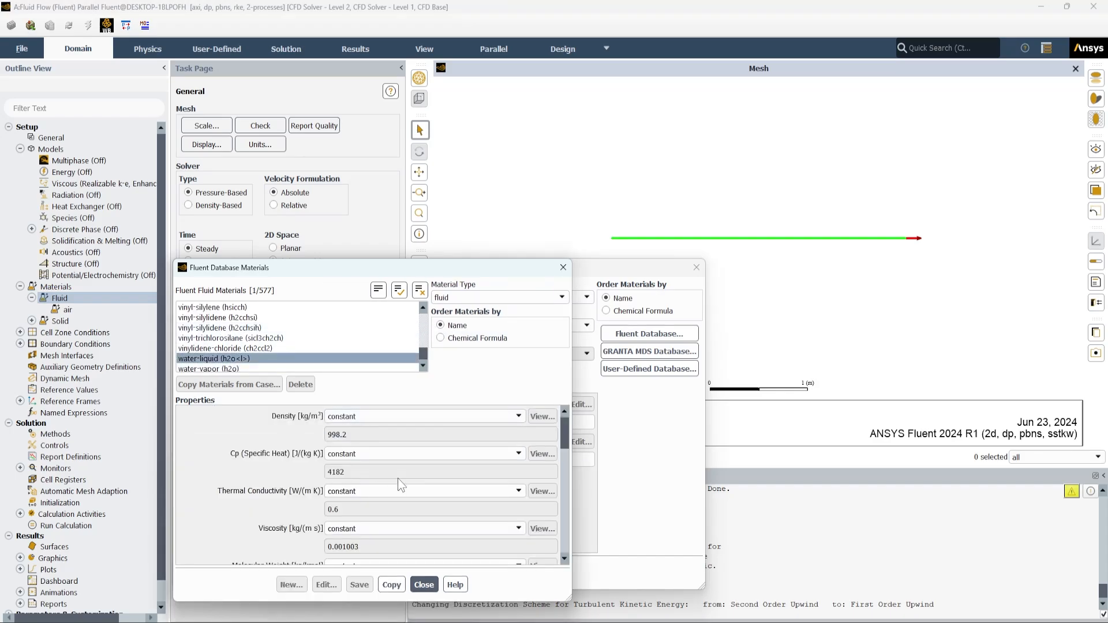
left_click(392, 585)
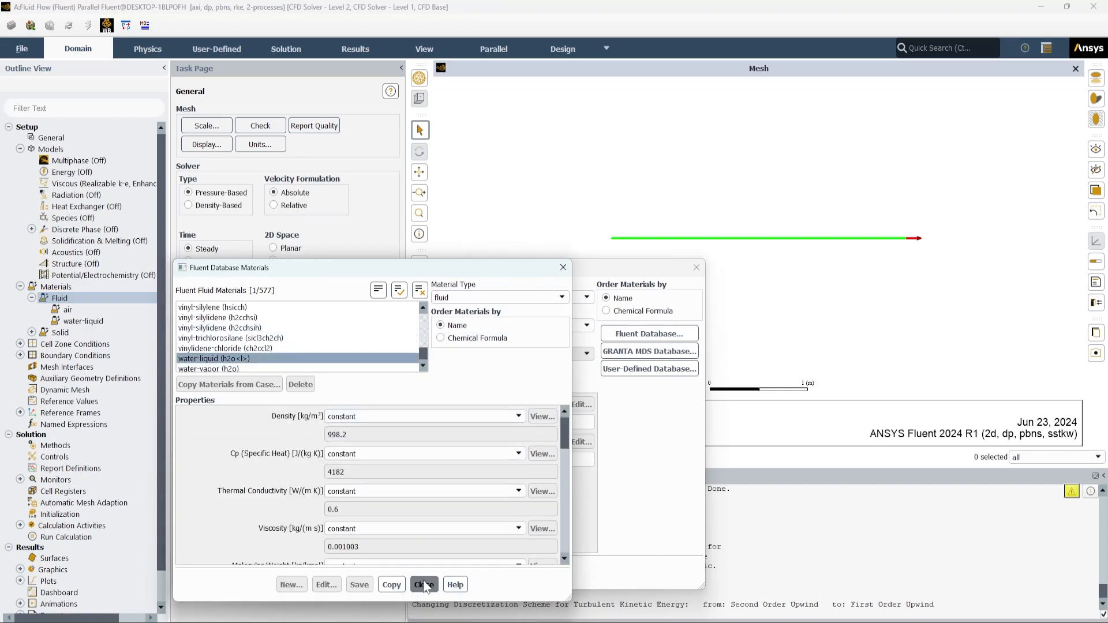
left_click(425, 585)
left_click(546, 575)
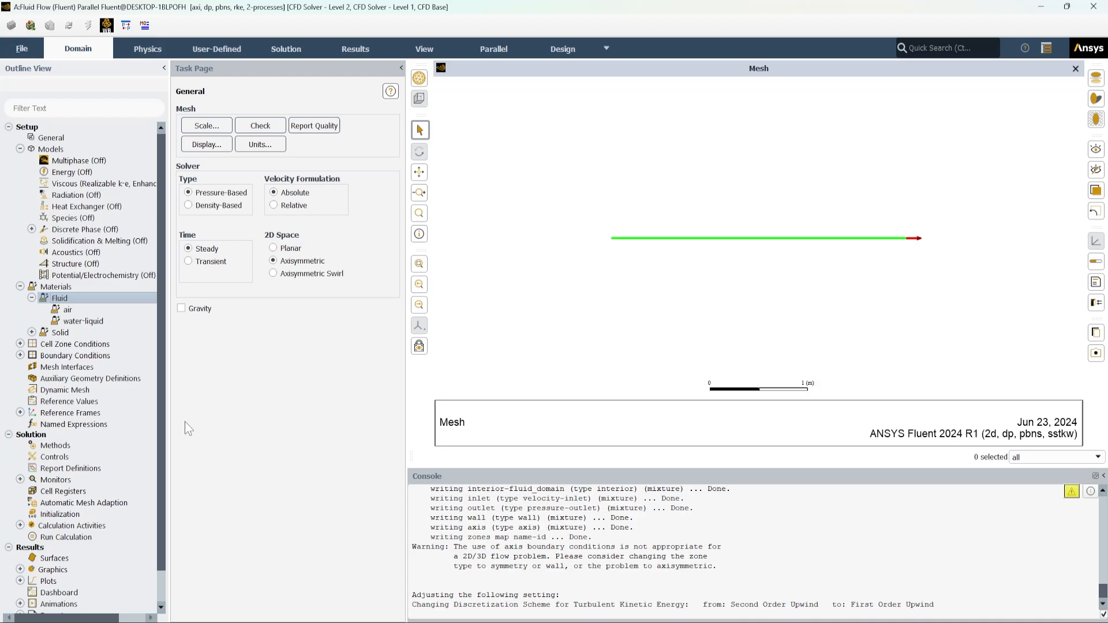
- Assign water-liquid as the material of the fluid_domain cell zone
left_click(20, 344)
left_click(31, 355)
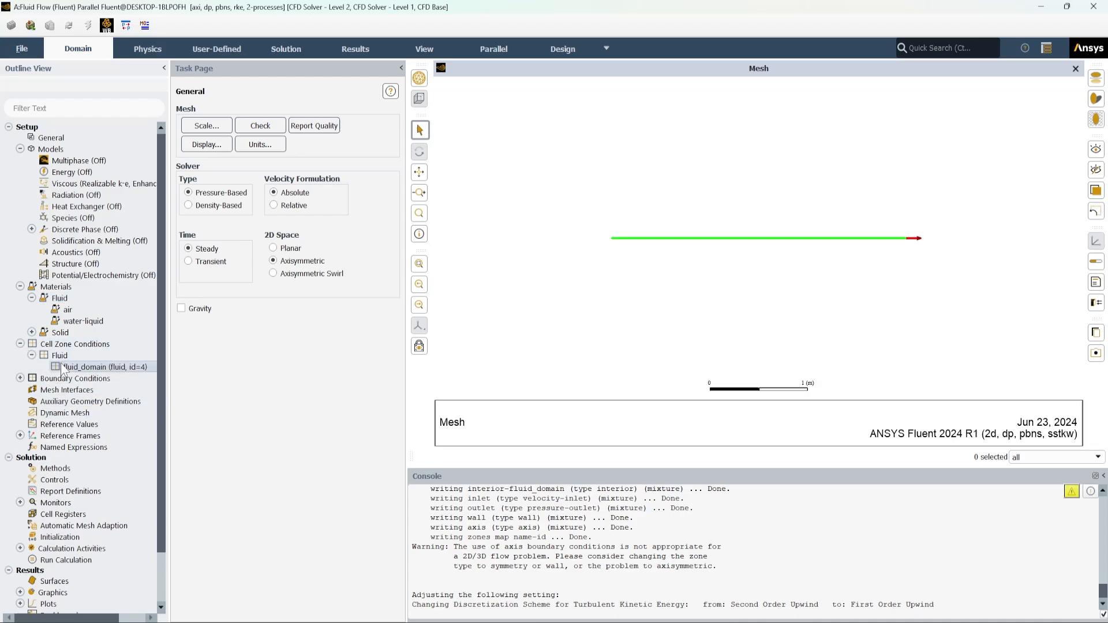
right_click(151, 366)
left_click(173, 369)
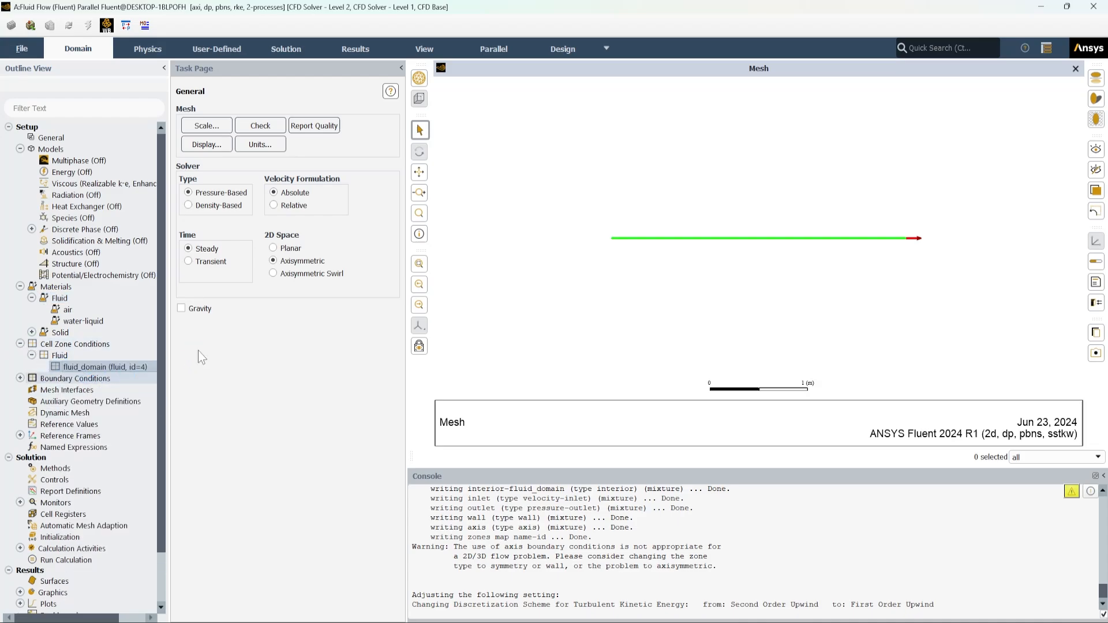
left_click(271, 314)
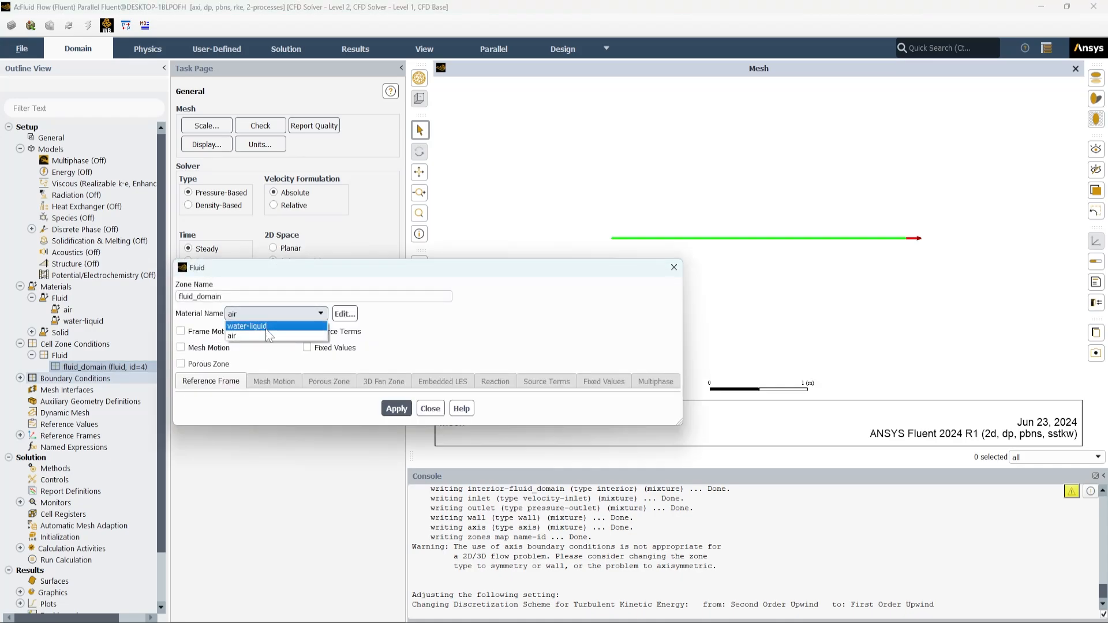
left_click(265, 327)
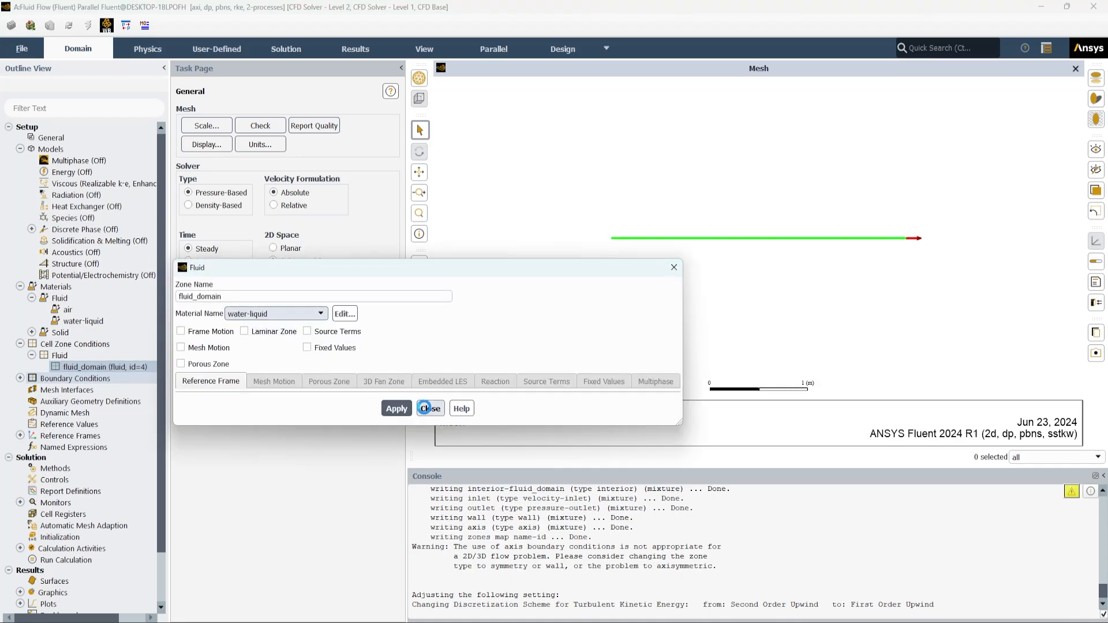
- Finish the fluid zone settings and set the velocity magnitude of the inlet boundary to 0.401923462 m/s
left_click(430, 409)
left_click(20, 344)
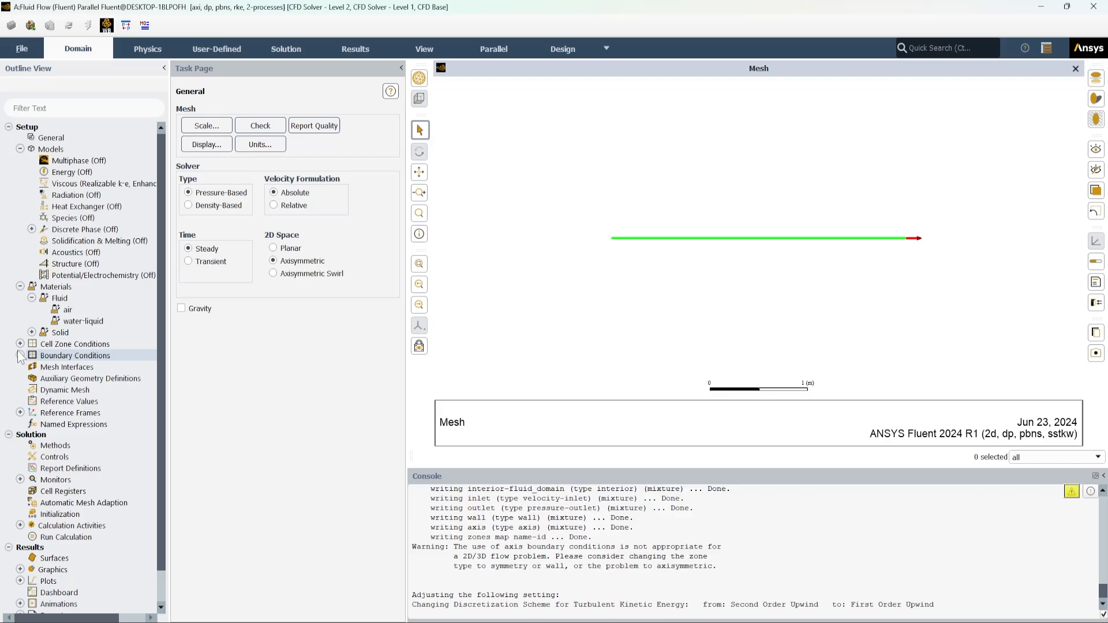
left_click(21, 355)
left_click(32, 377)
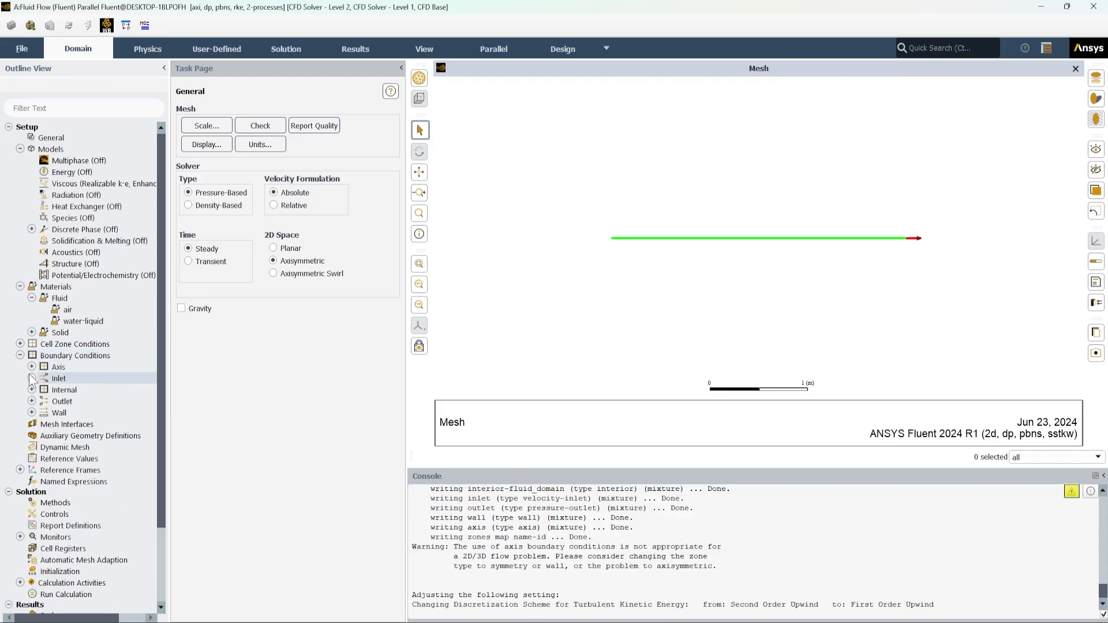
right_click(87, 389)
left_click(103, 396)
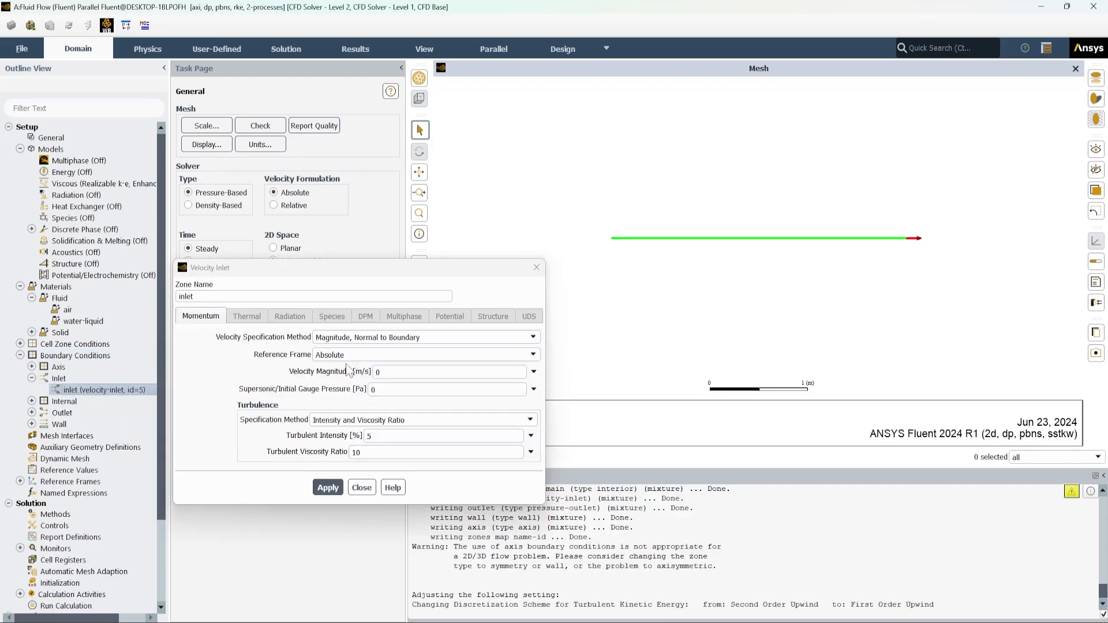
double_click(374, 370)
key("ctrl+v")
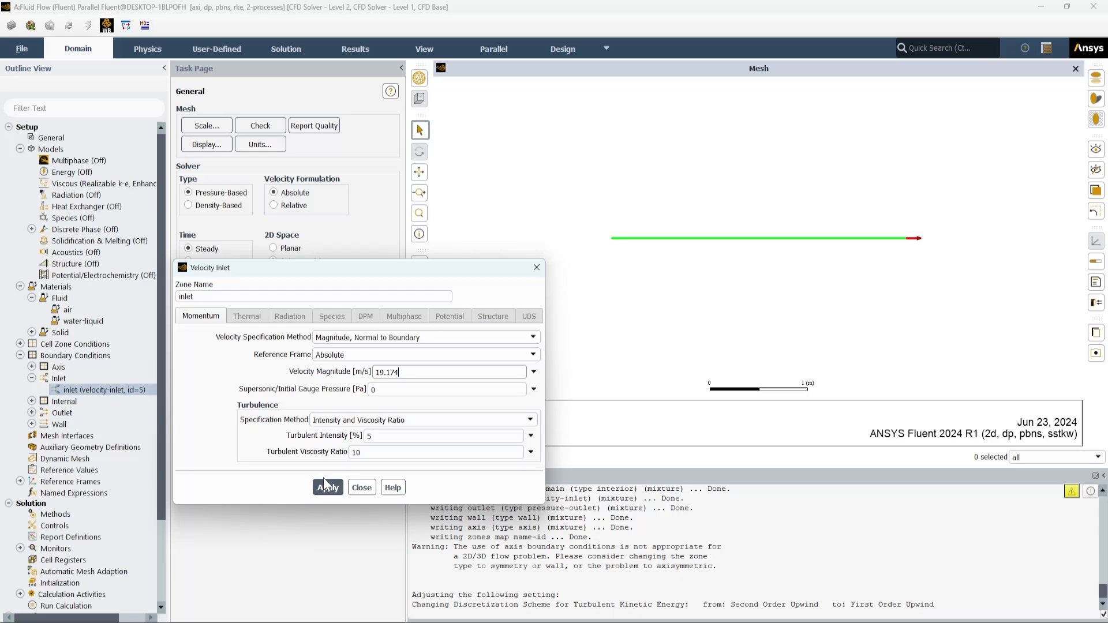
left_click_drag(414, 372, 374, 372)
key("ctrl+v")
left_click(329, 487)
left_click(362, 487)
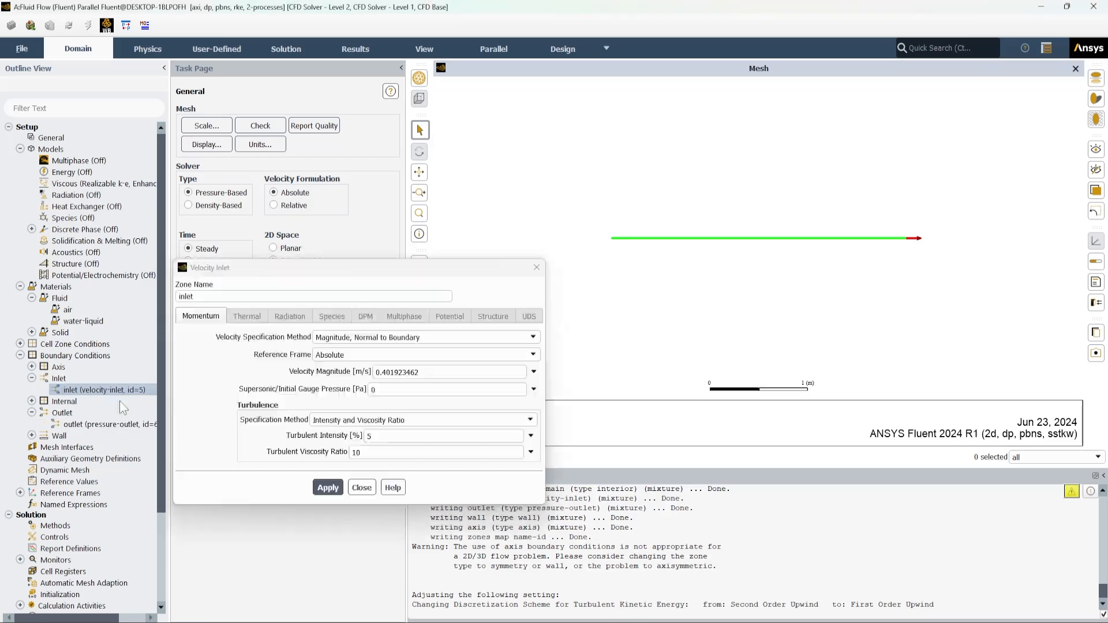
- Specify the inlet turbulence by Intensity and Hydraulic Diameter, with a hydraulic diameter of 0.025 m, and apply it
left_click(398, 420)
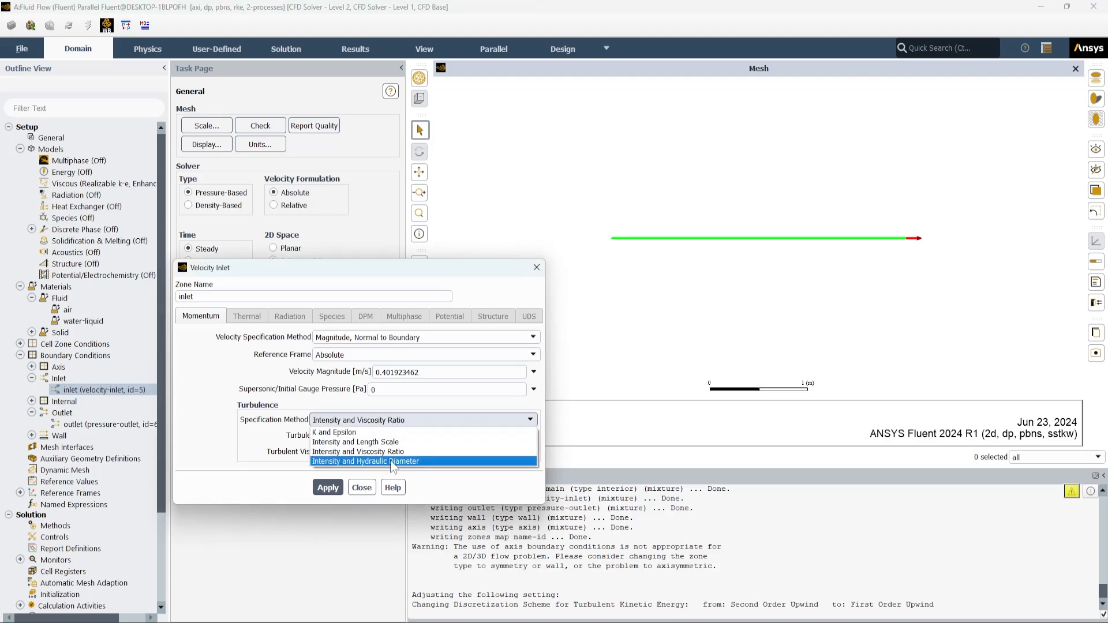
left_click(378, 461)
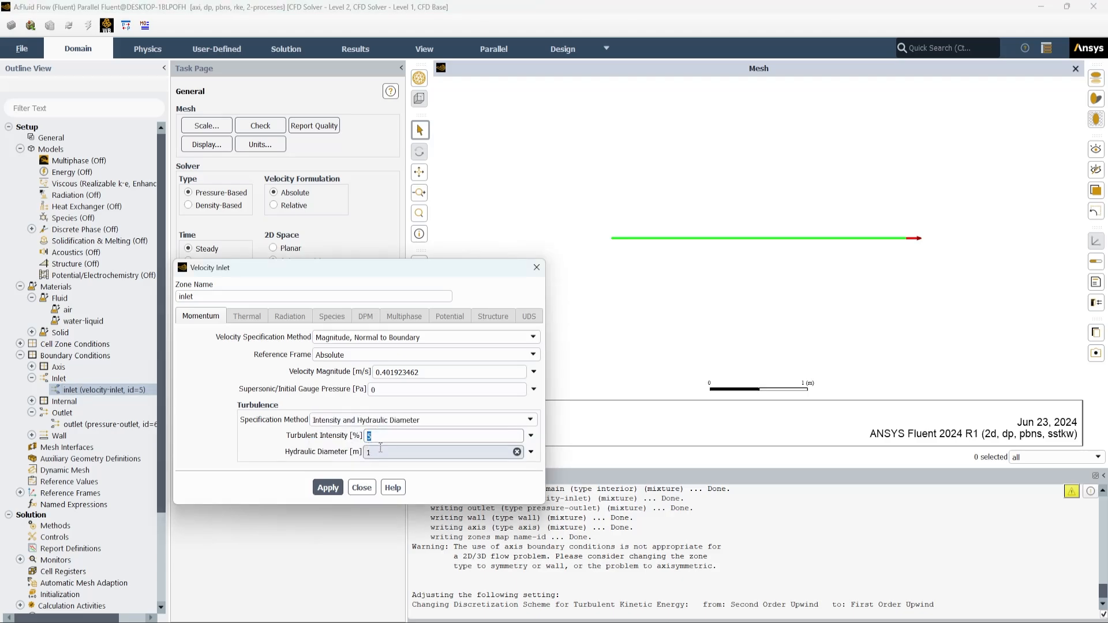
left_click(382, 453)
type("1")
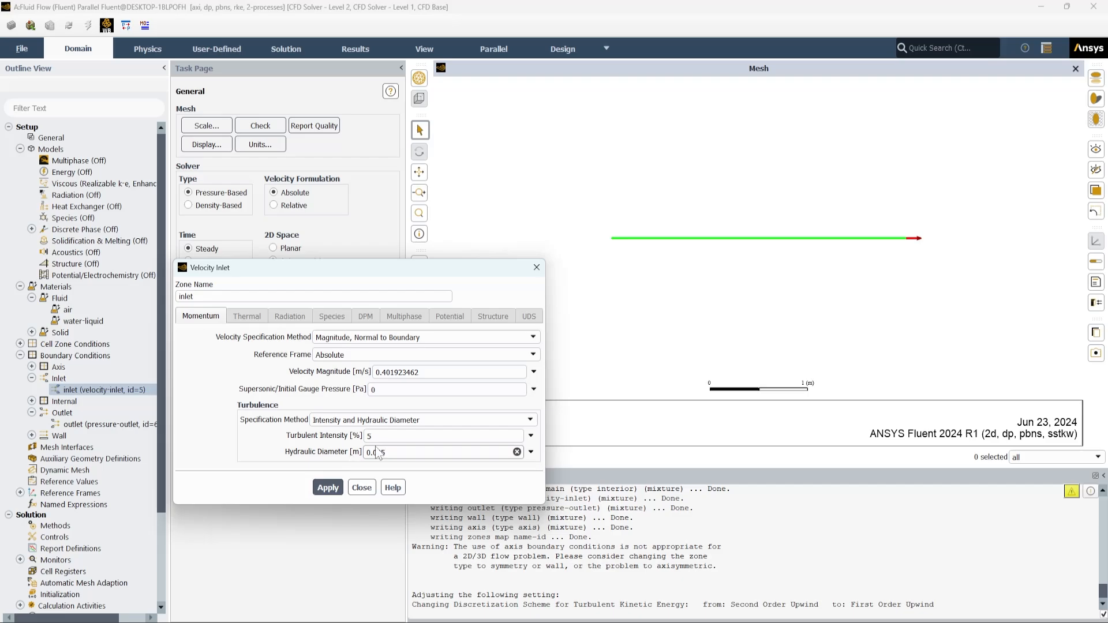
left_click(327, 487)
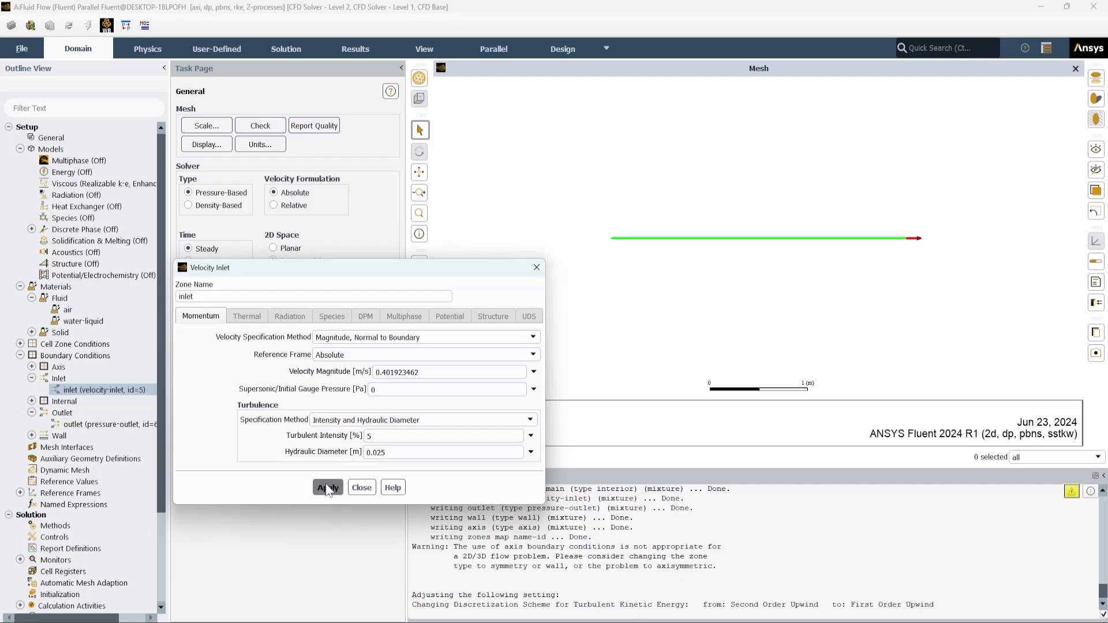
left_click(361, 488)
- Specify the pressure outlet's backflow turbulence by Intensity and Hydraulic Diameter, with a backflow hydraulic diameter of 0.025 m
left_click(107, 424)
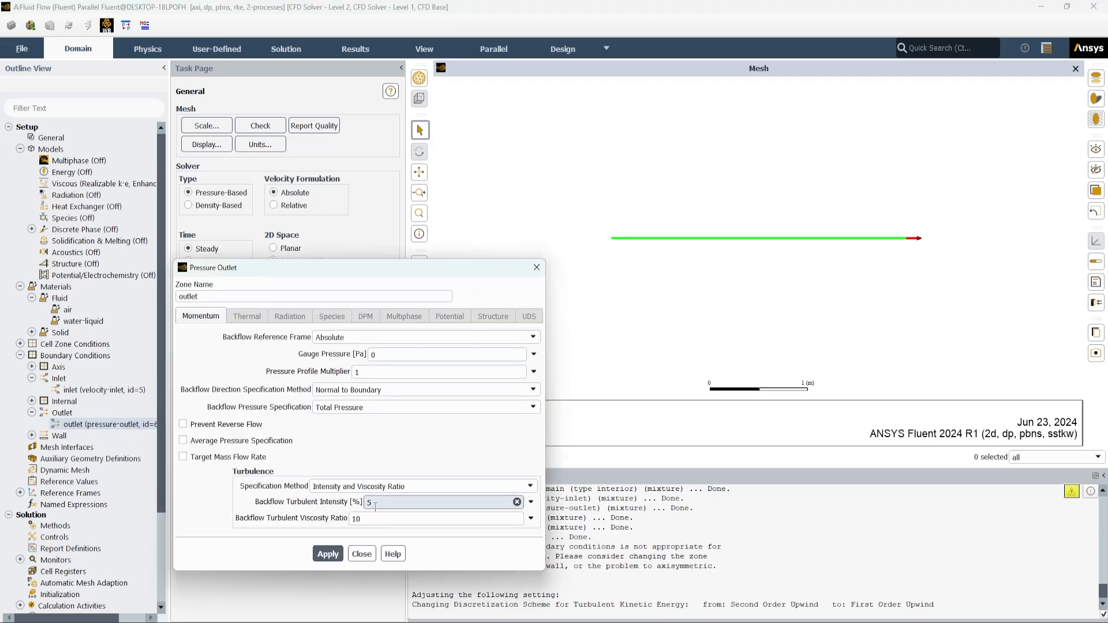
double_click(363, 519)
left_click(388, 486)
left_click(385, 525)
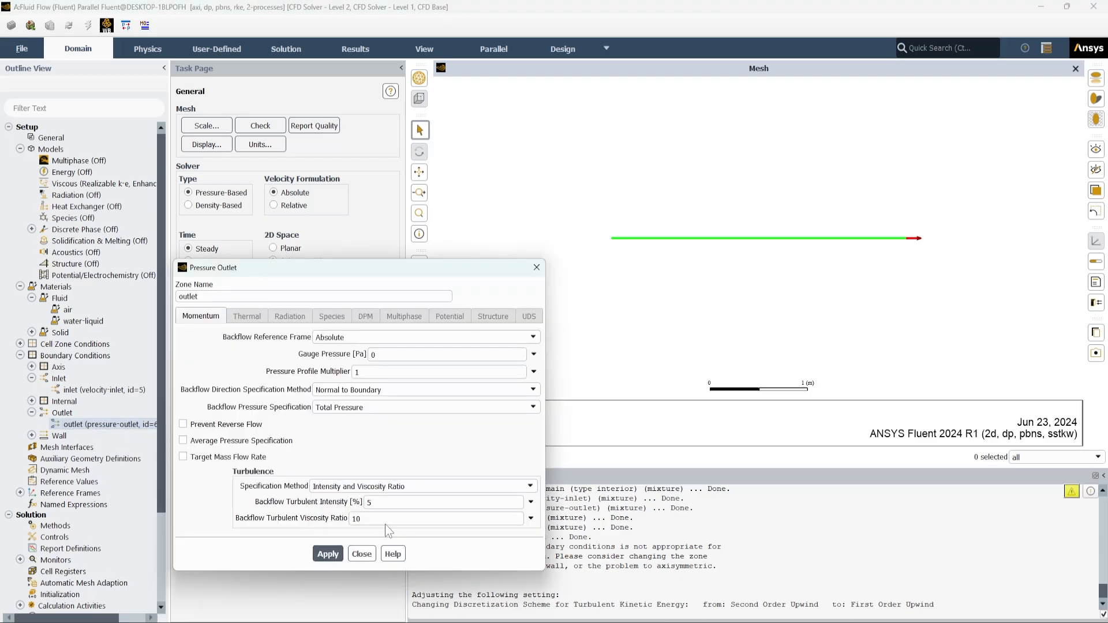
double_click(369, 519)
type("0.025")
left_click(333, 554)
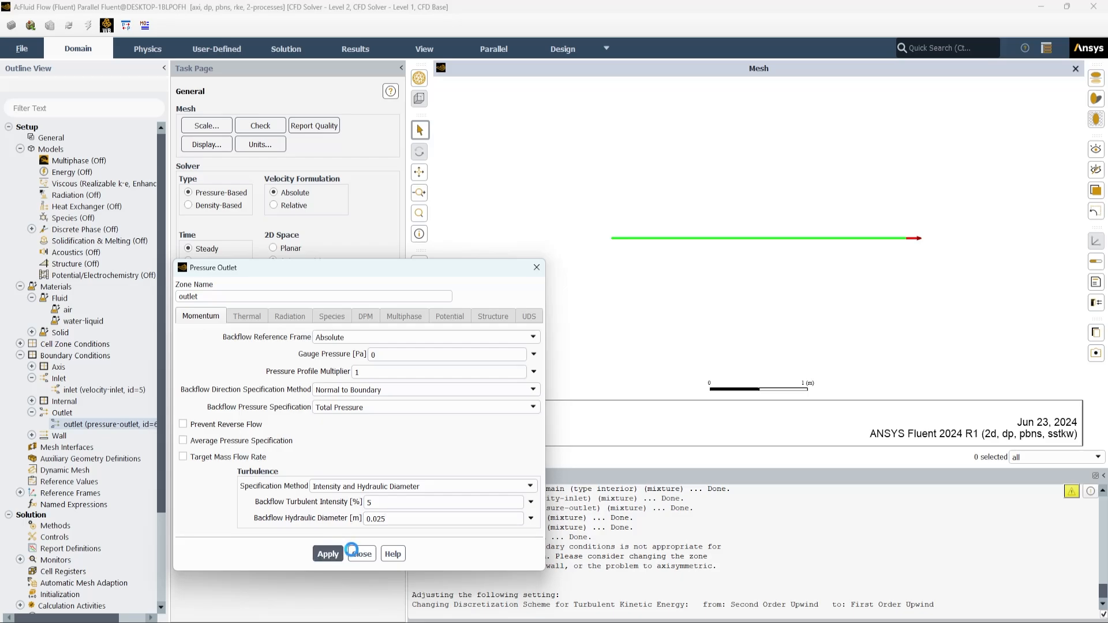
left_click(361, 554)
- Define a new area-weighted average surface report of wall shear stress on the wall surface
left_click(54, 525)
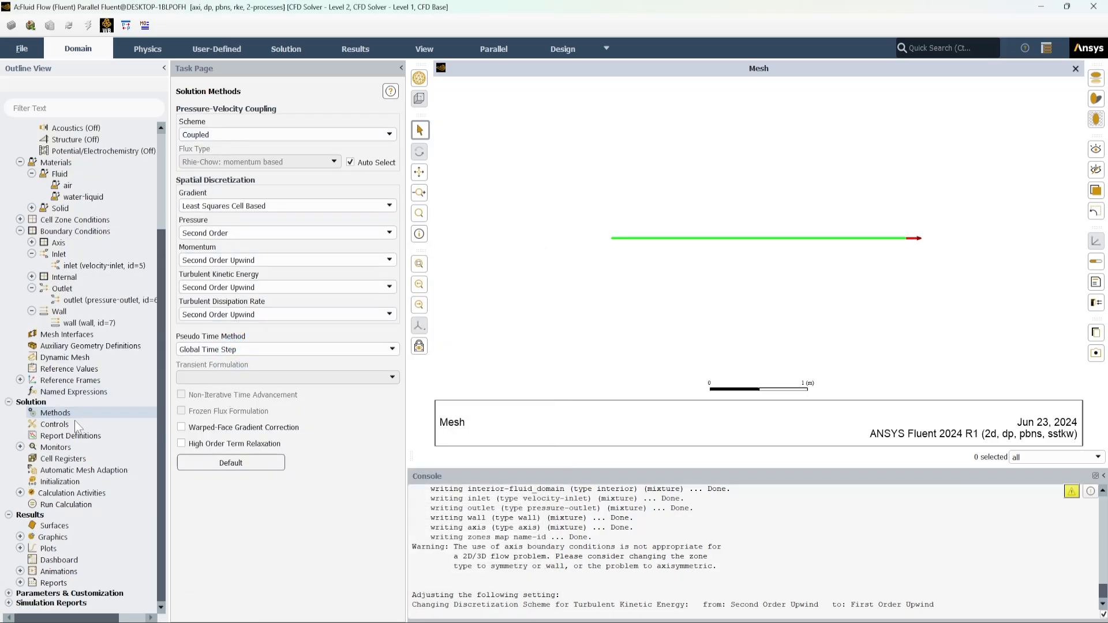
right_click(63, 436)
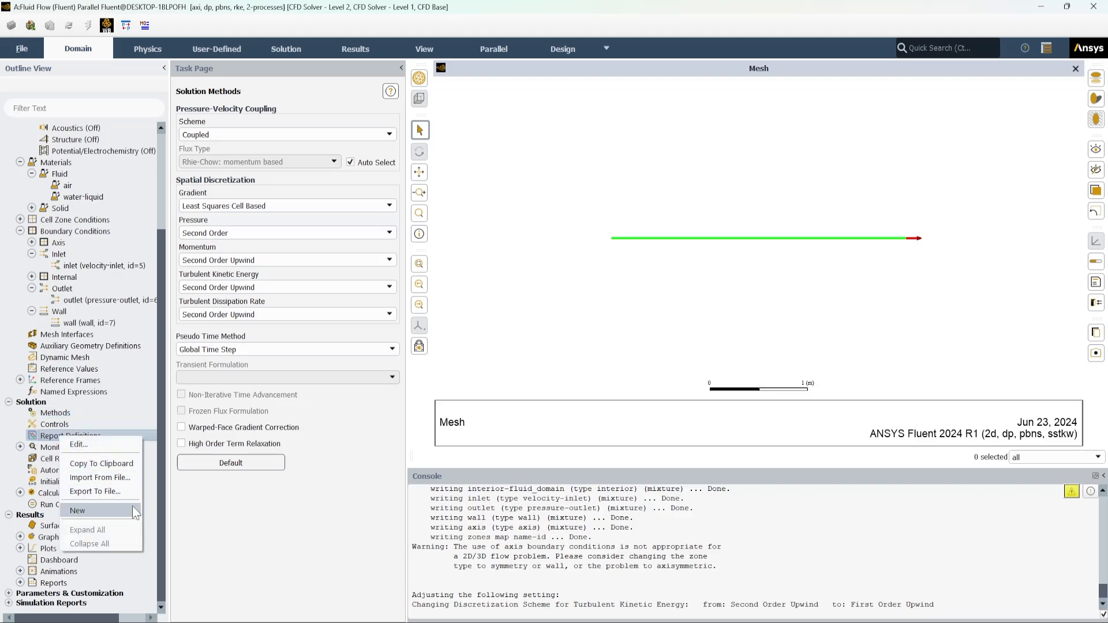
mouse_move(86, 510)
mouse_move(176, 512)
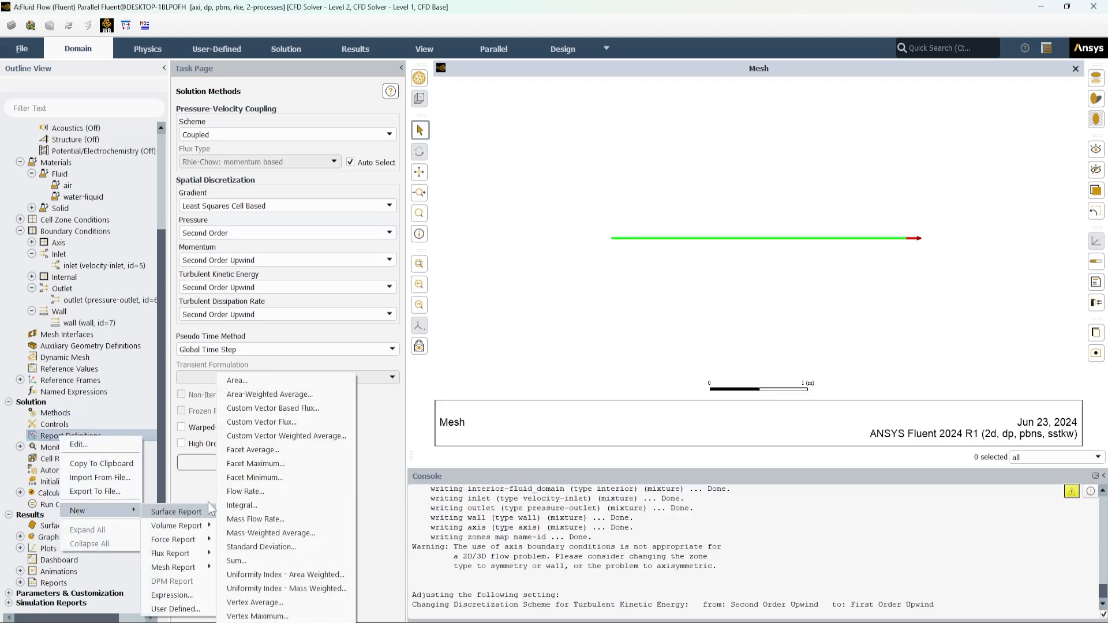
left_click(254, 394)
left_click(542, 245)
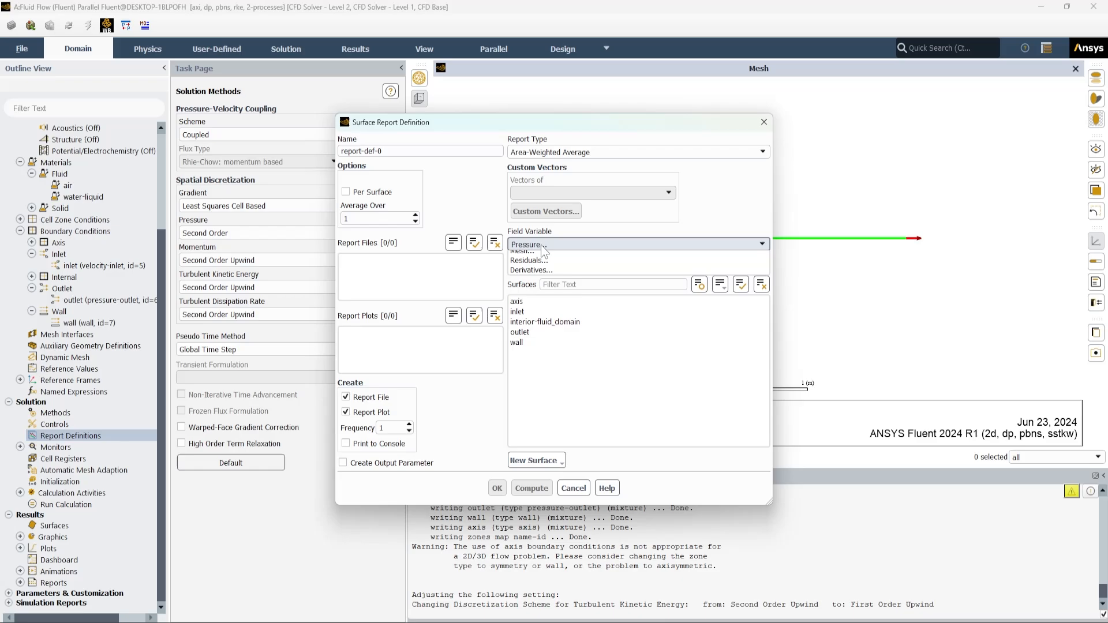
left_click(551, 293)
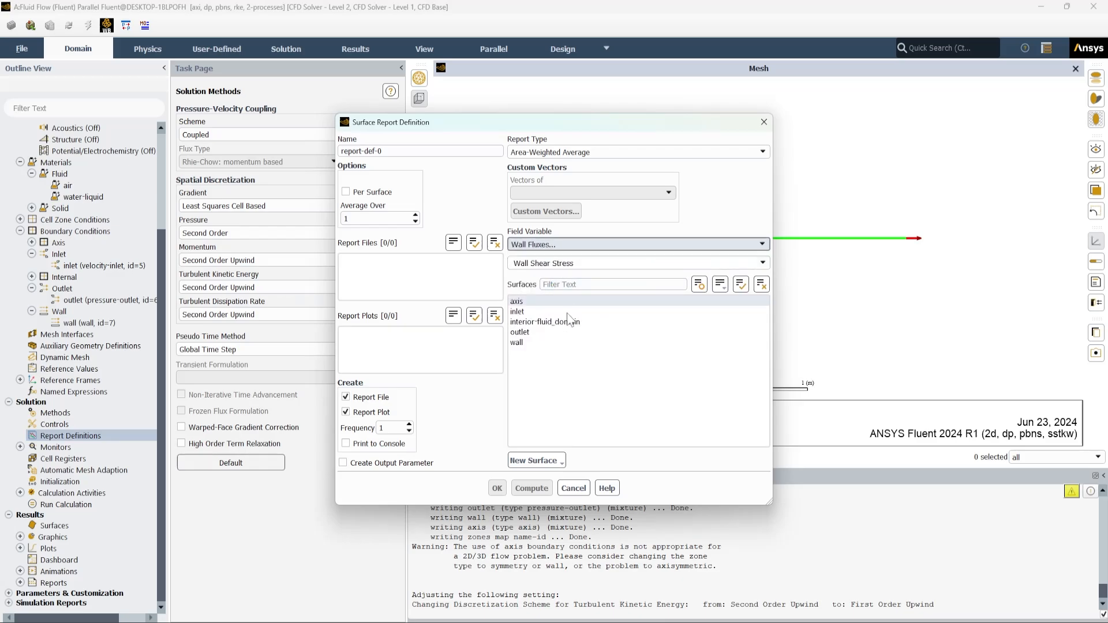
left_click(531, 344)
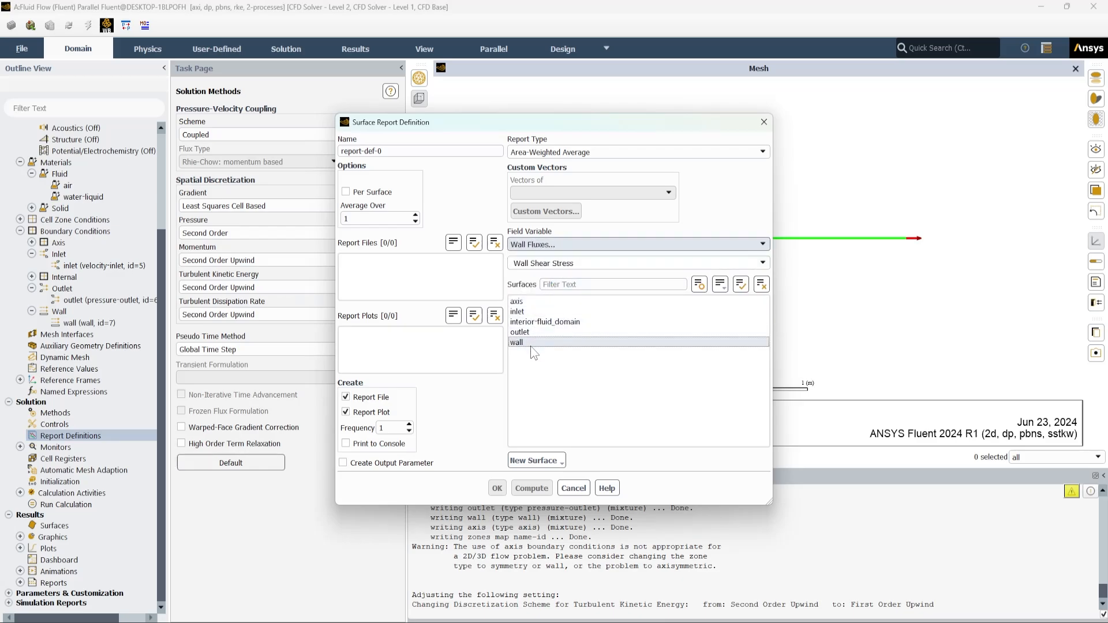
- Name the wall shear stress report report-def-tau-wall, enable printing to the console, and create it
left_click(394, 152)
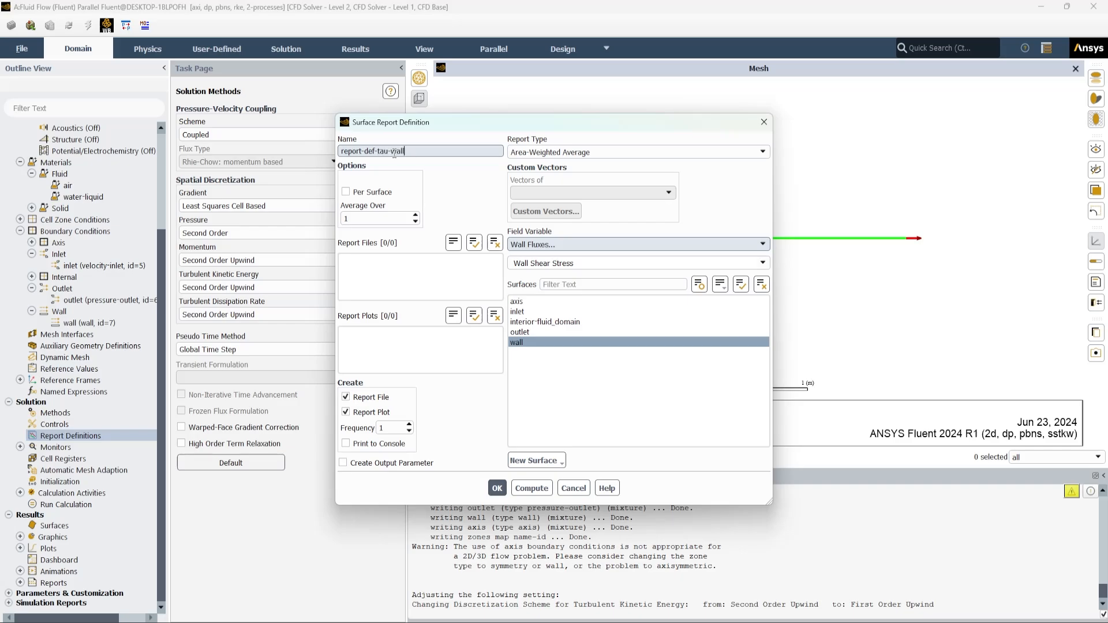
type("tau-wall")
left_click(346, 443)
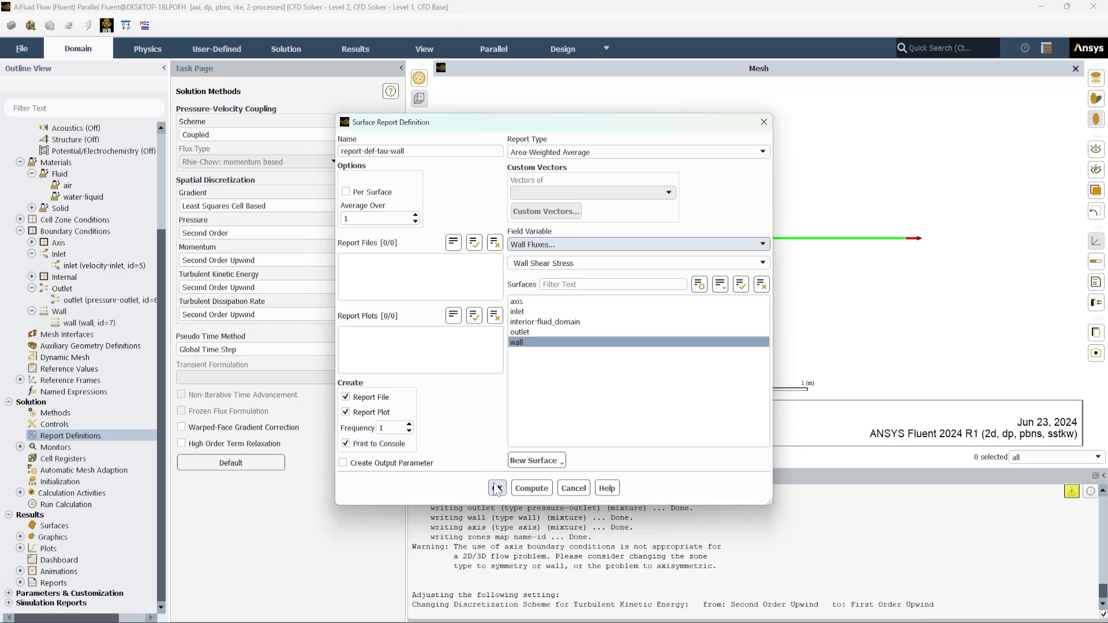
left_click(497, 488)
- Define a new facet maximum surface report of velocity magnitude on the outlet surface
left_click(21, 435)
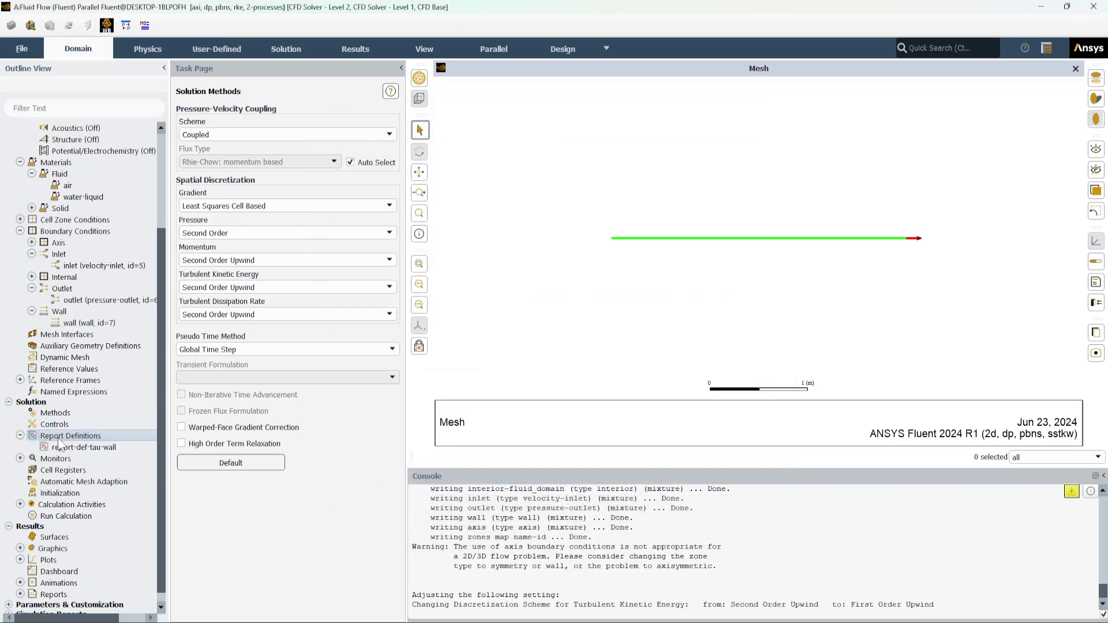
right_click(59, 441)
mouse_move(110, 512)
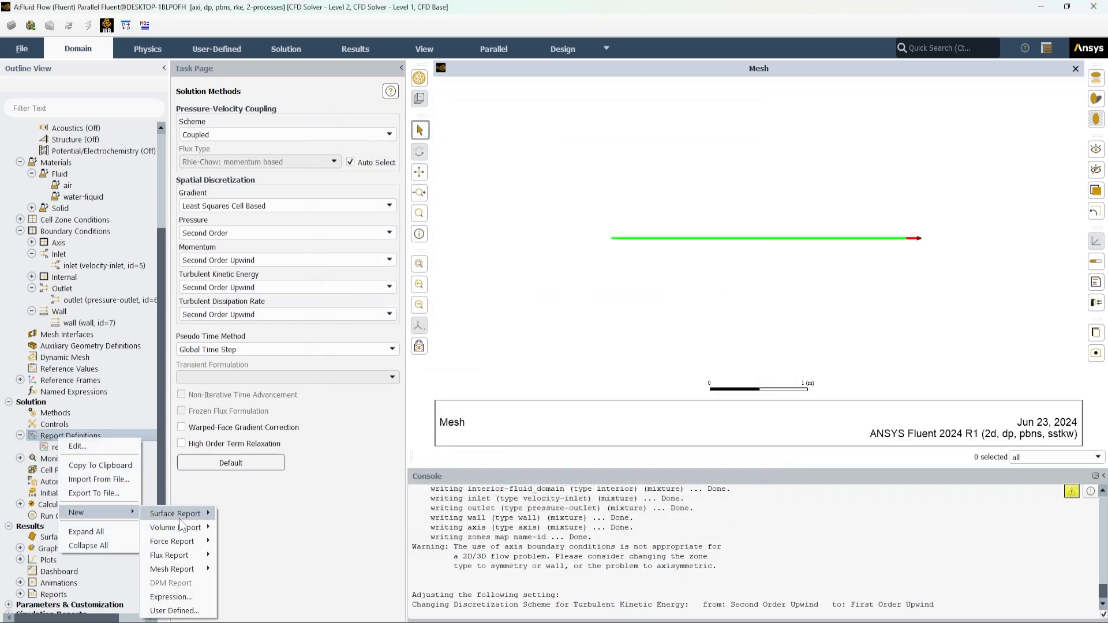
mouse_move(180, 519)
left_click(246, 395)
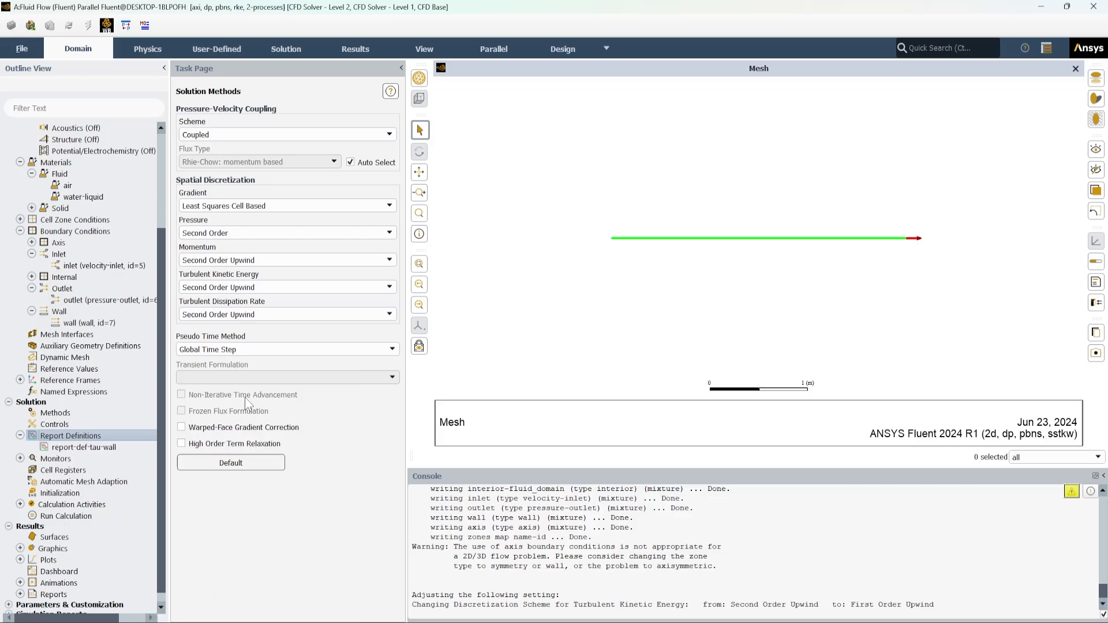
left_click(557, 154)
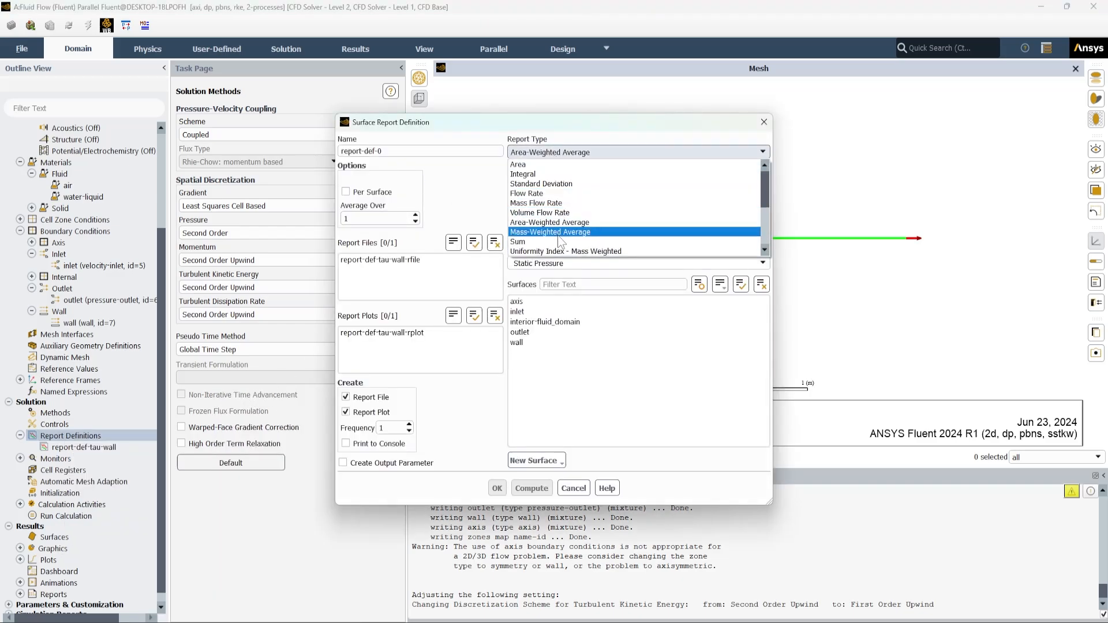
scroll(555, 235, "down", 2)
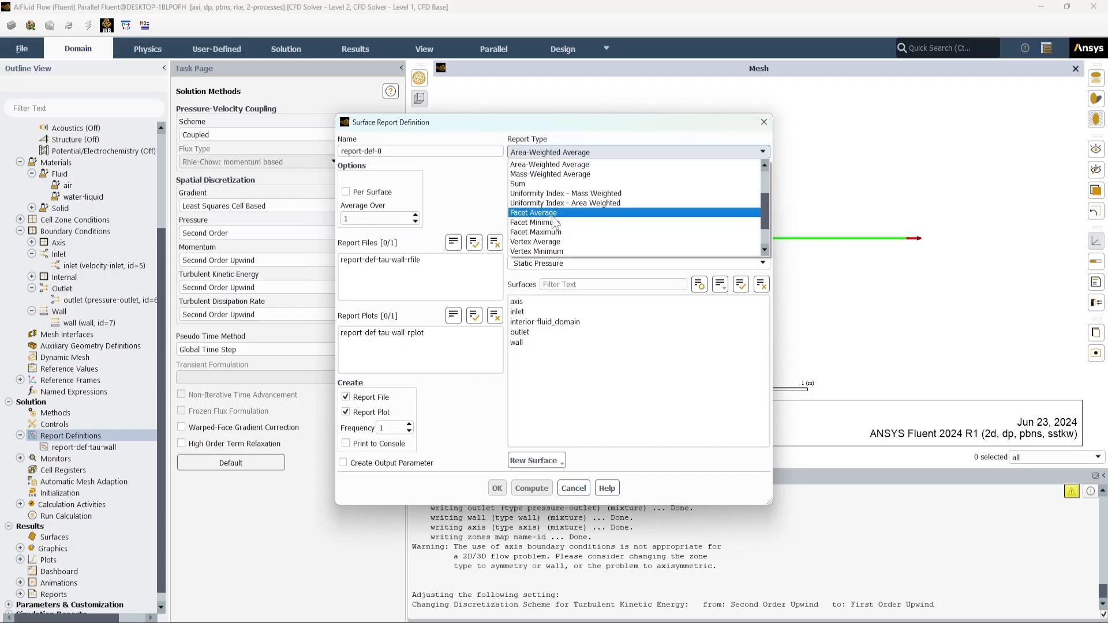
left_click(555, 231)
left_click(557, 244)
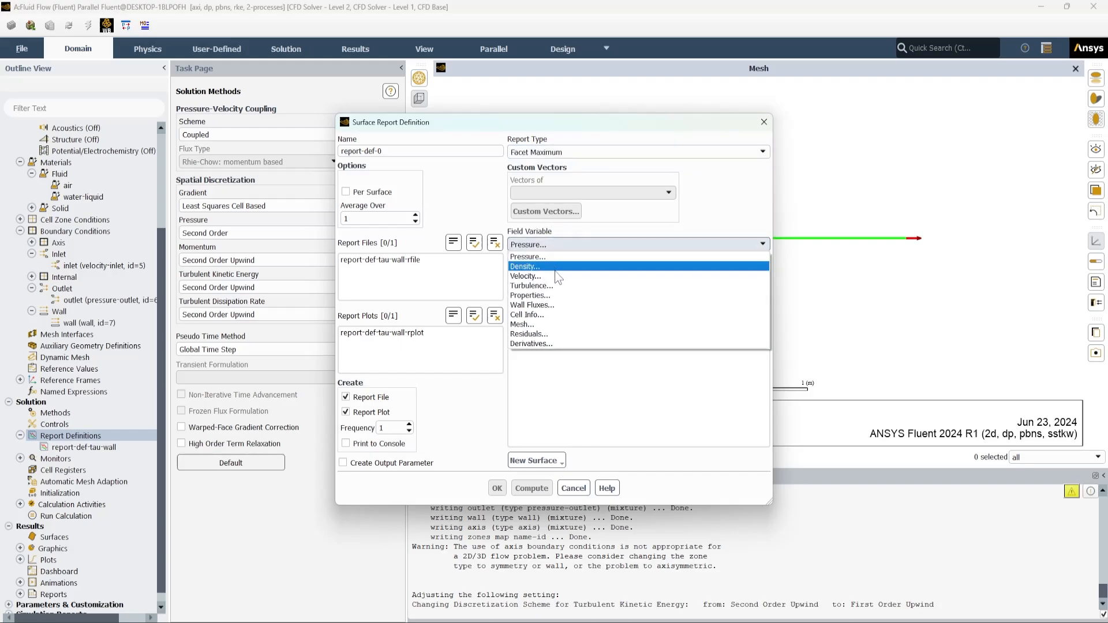
left_click(558, 277)
left_click(556, 332)
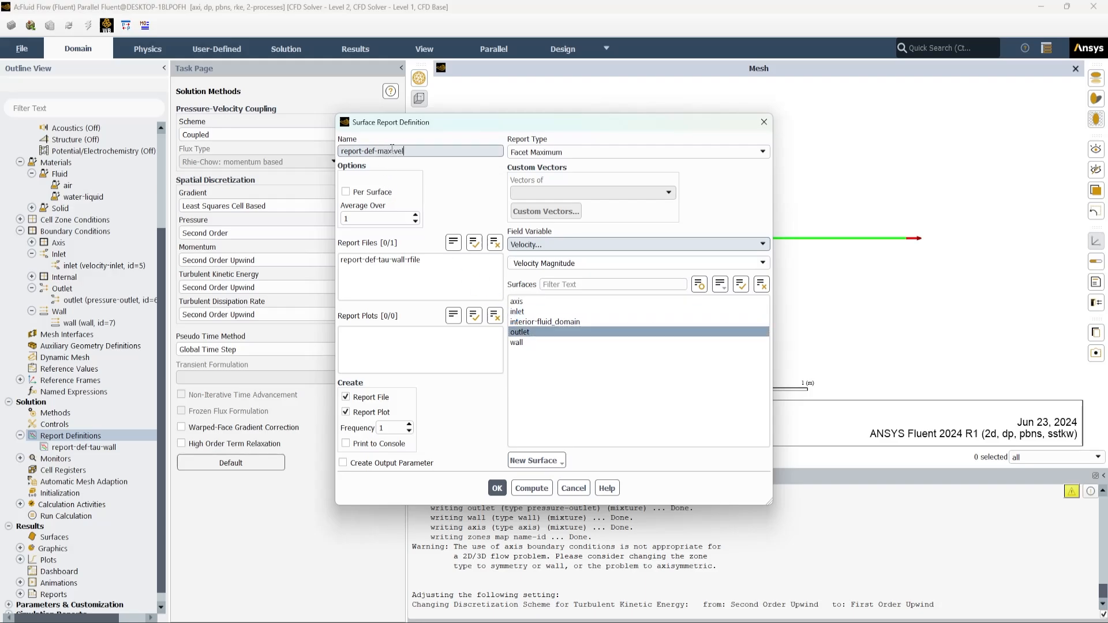
- Name the maximum velocity report report-def-max-vel, enable printing to the console, and create it
right_click(392, 149)
left_click(384, 443)
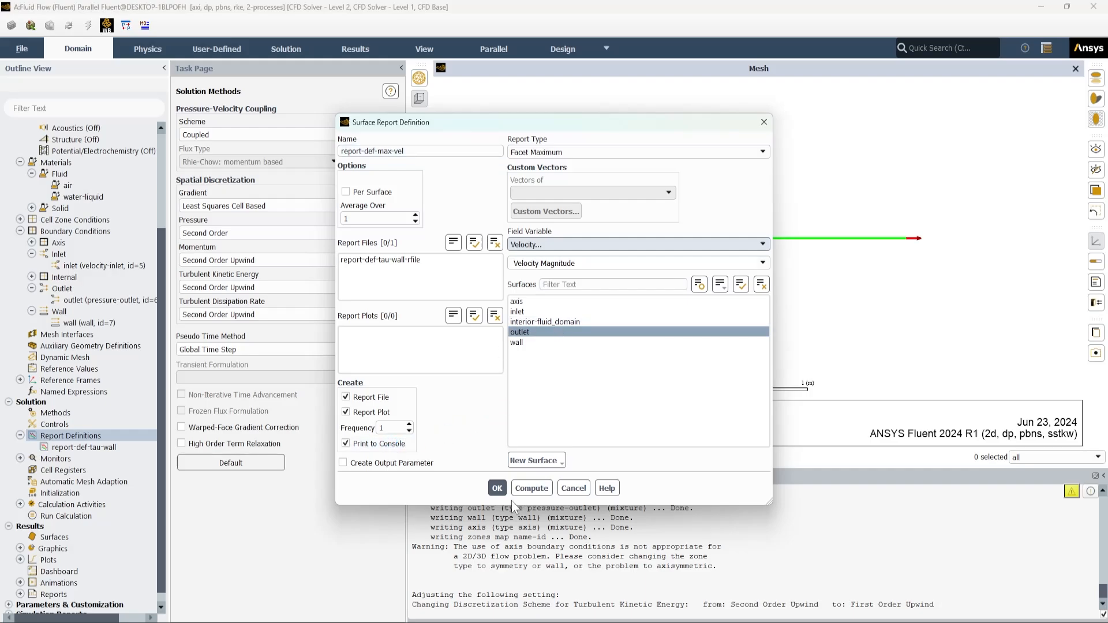
left_click(497, 488)
- Open the residual monitor settings and set the absolute convergence criterion for continuity to 1e-6
scroll(45, 495, "down", 1)
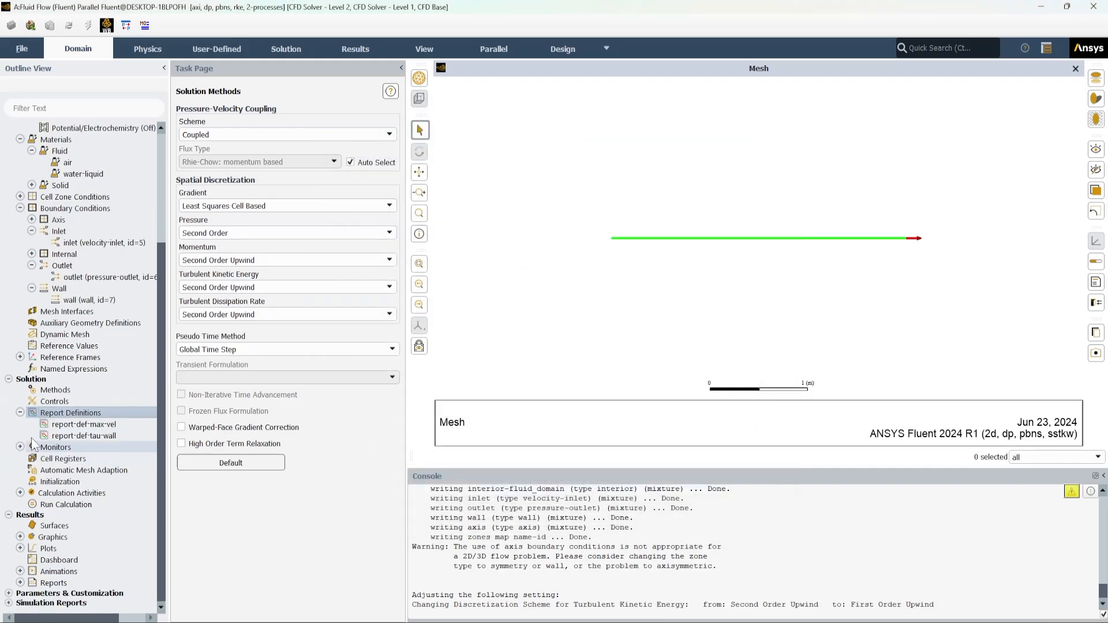
left_click(48, 481)
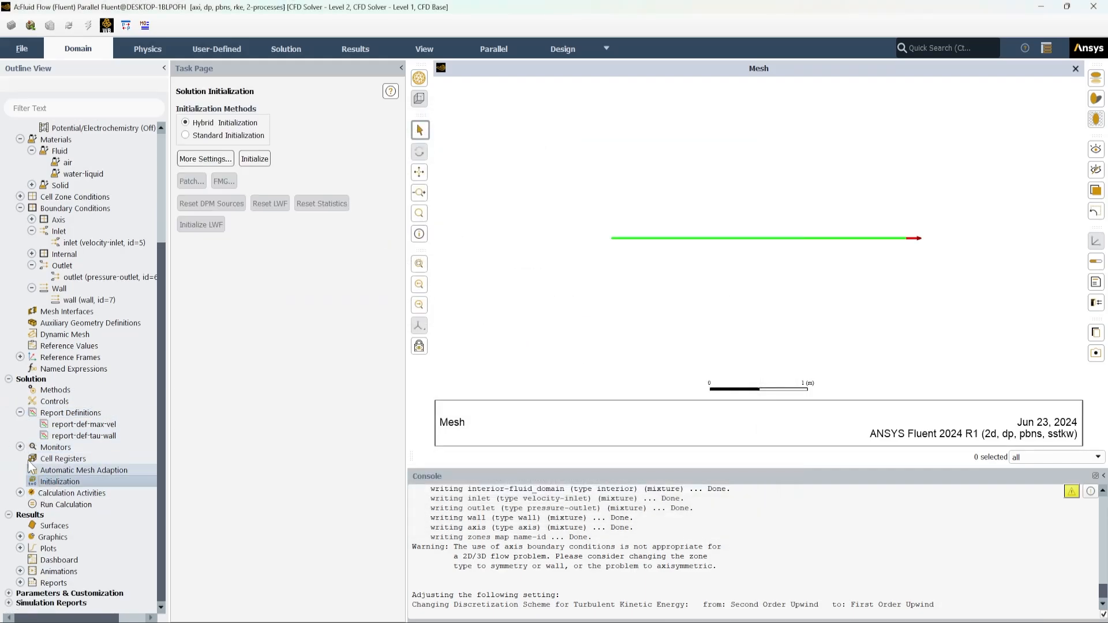
left_click(20, 447)
right_click(66, 458)
left_click(86, 467)
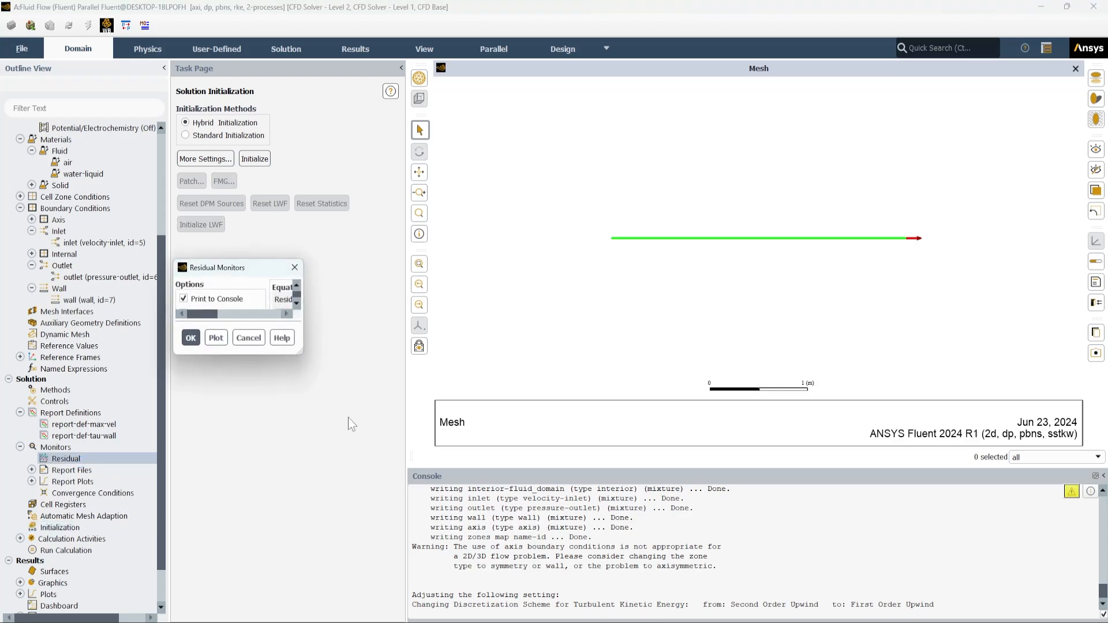
left_click(480, 382)
left_click(482, 331)
left_click(484, 315)
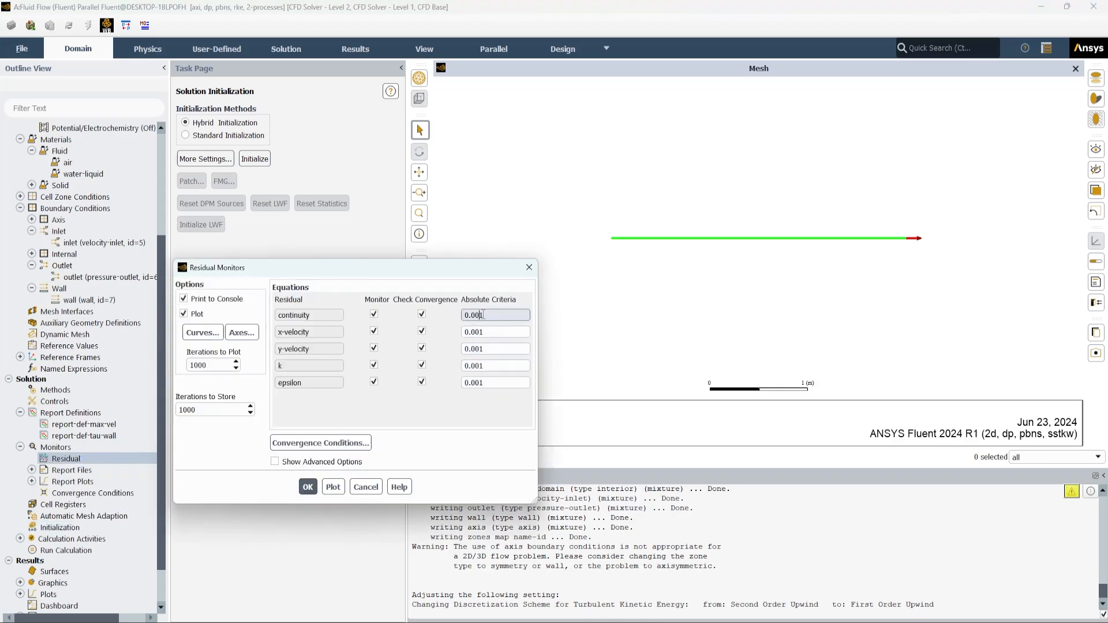
left_click_drag(483, 315, 432, 323)
type("1e")
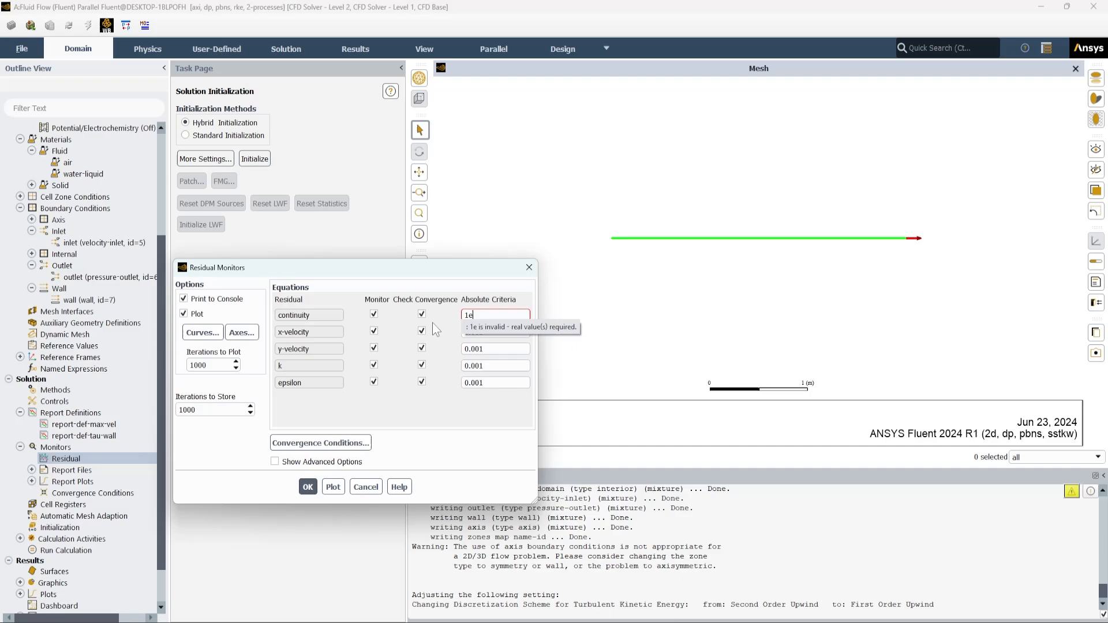
type("-6")
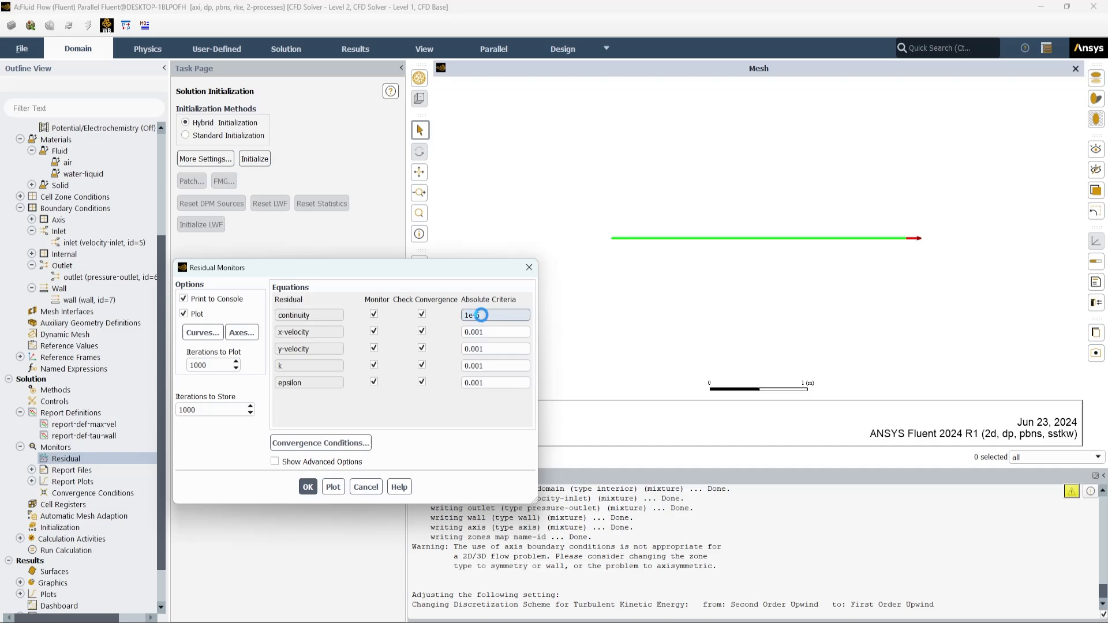
- Set the absolute criteria for x-velocity, y-velocity, k and epsilon to 1e-6 and confirm the residual monitor settings
left_click(474, 331)
type("1e-6")
left_click_drag(474, 329, 422, 378)
type("1e-6")
type("1e-6")
type("1e-6")
left_click(308, 486)
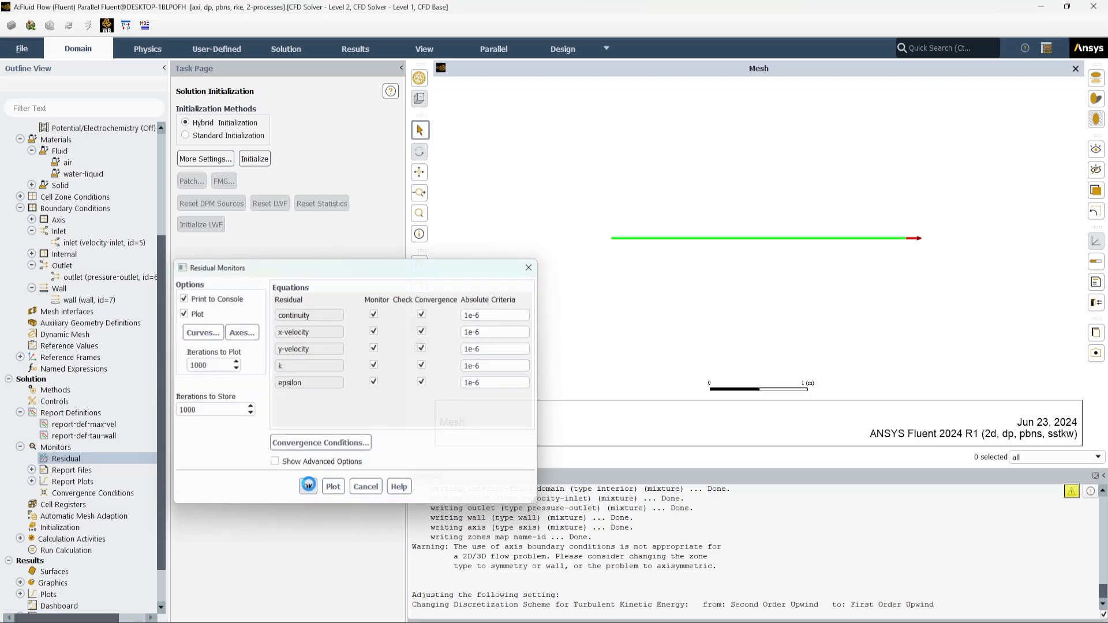
- Initialize the solution using hybrid initialization
scroll(114, 468, "down", 1)
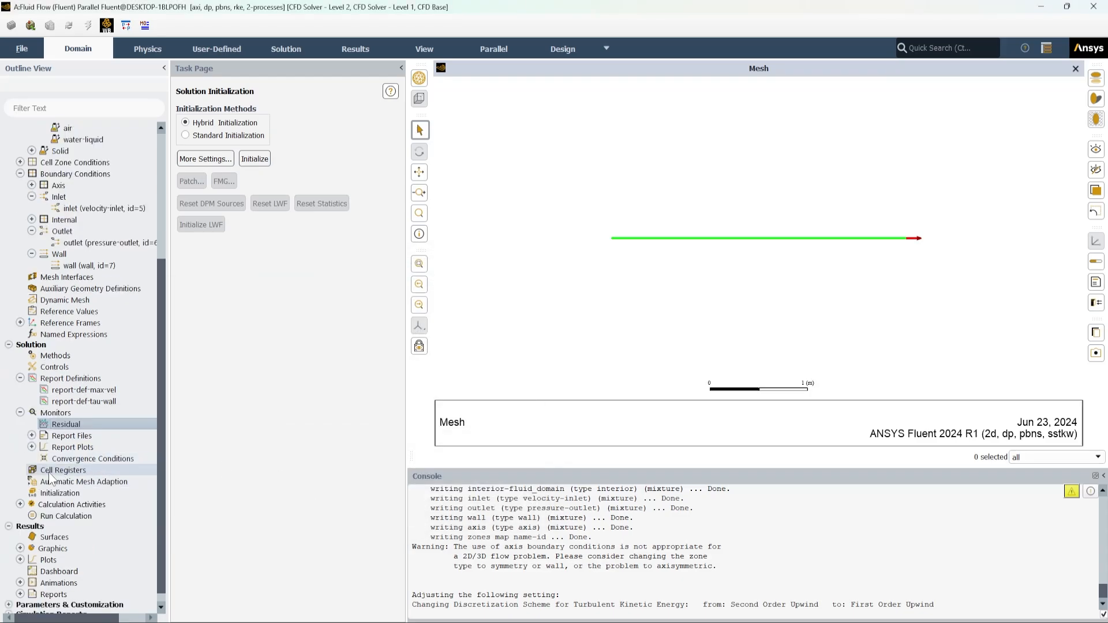
left_click(52, 494)
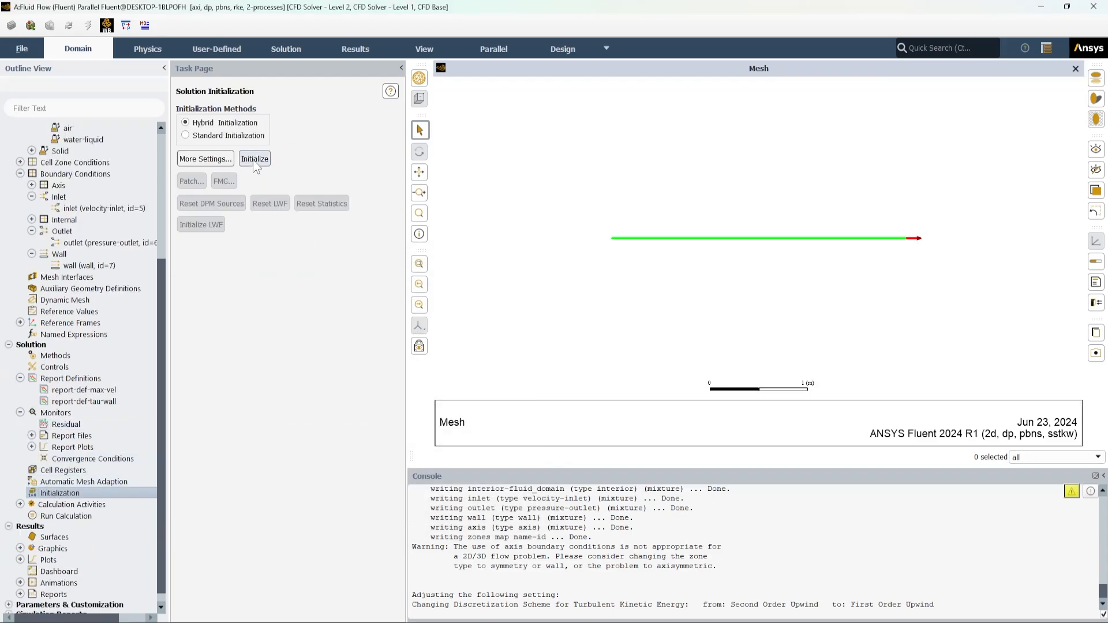
left_click(255, 159)
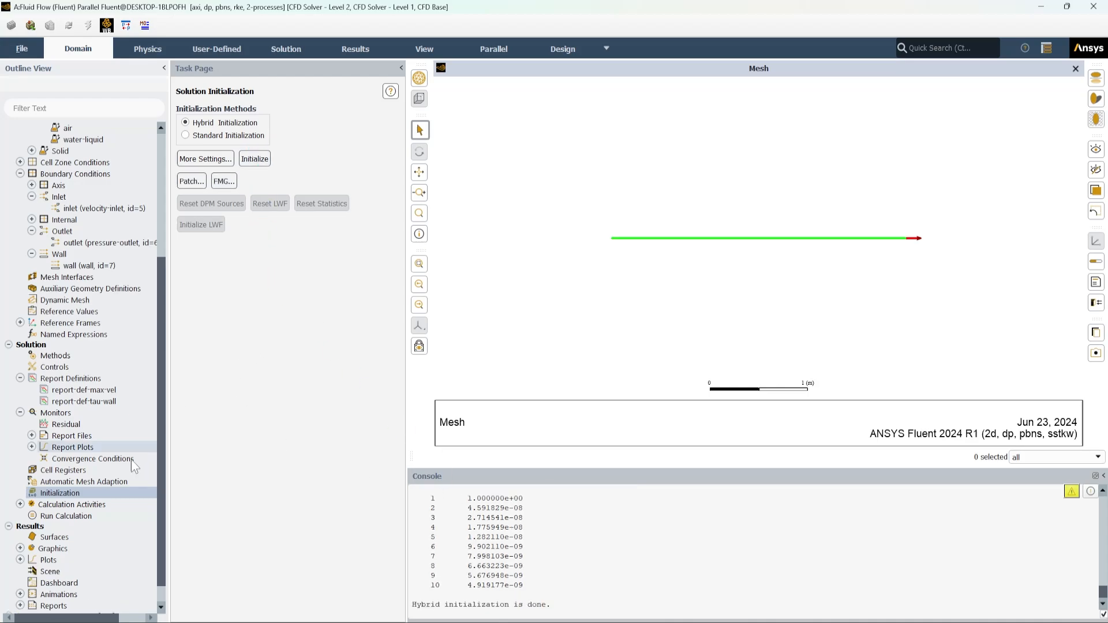
- Run the calculation for 5000 iterations with a user-specified length scale of 0.025 m and display the scaled residuals
left_click(79, 516)
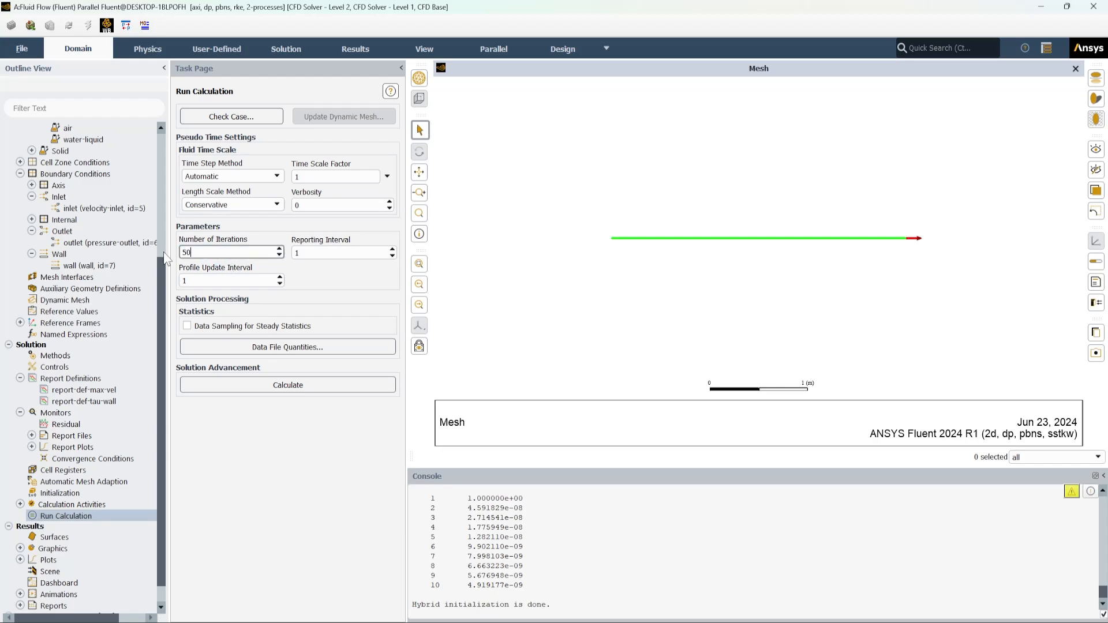
left_click(319, 232)
left_click(247, 206)
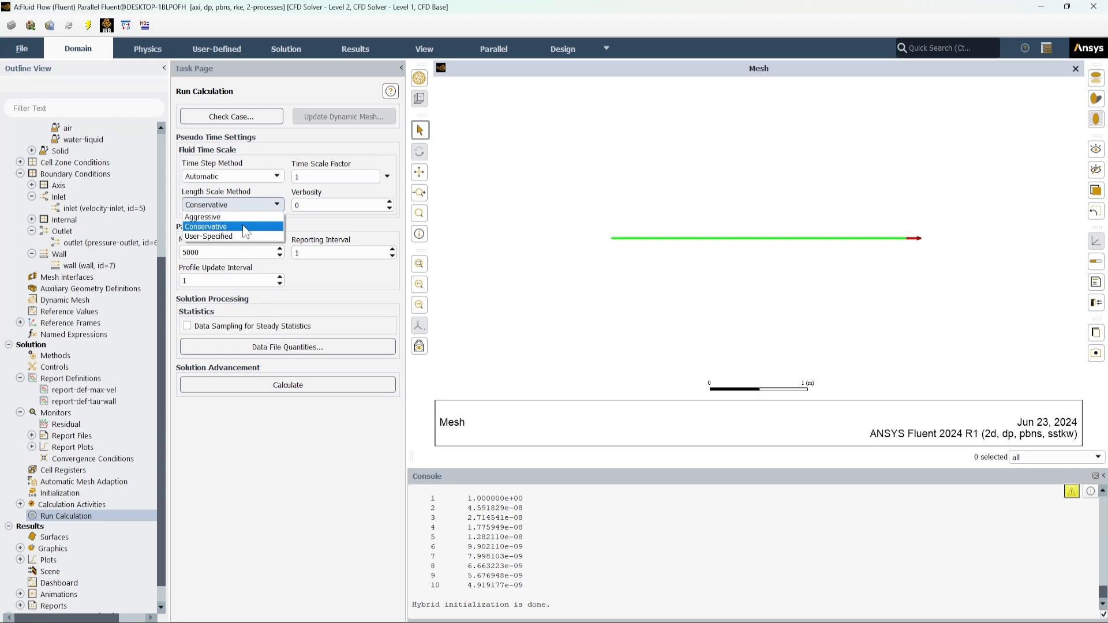
left_click(236, 236)
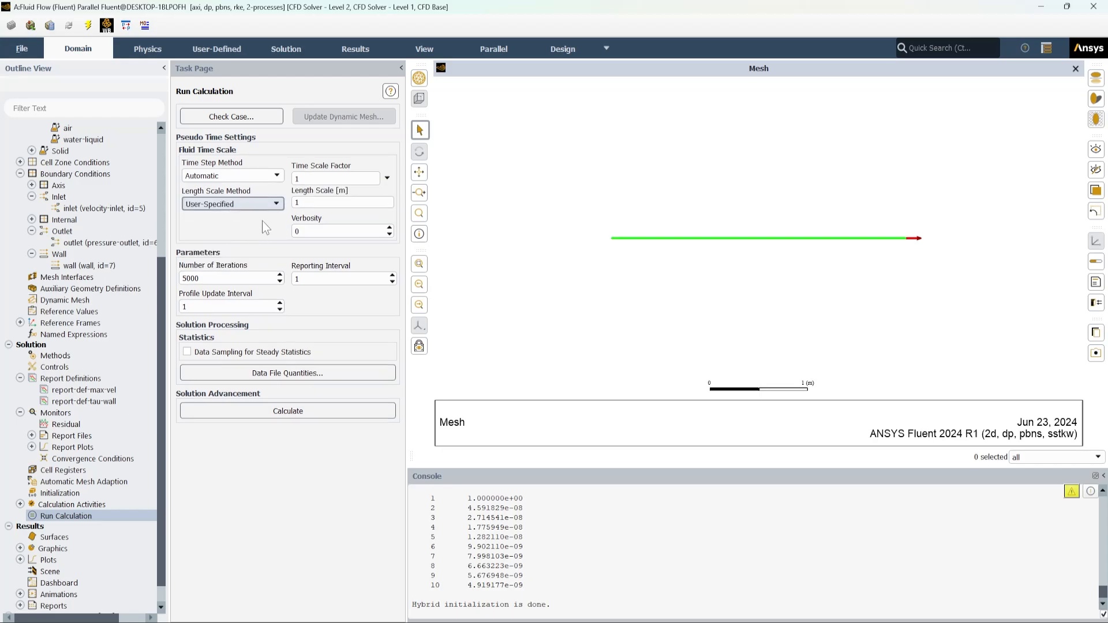
left_click(315, 202)
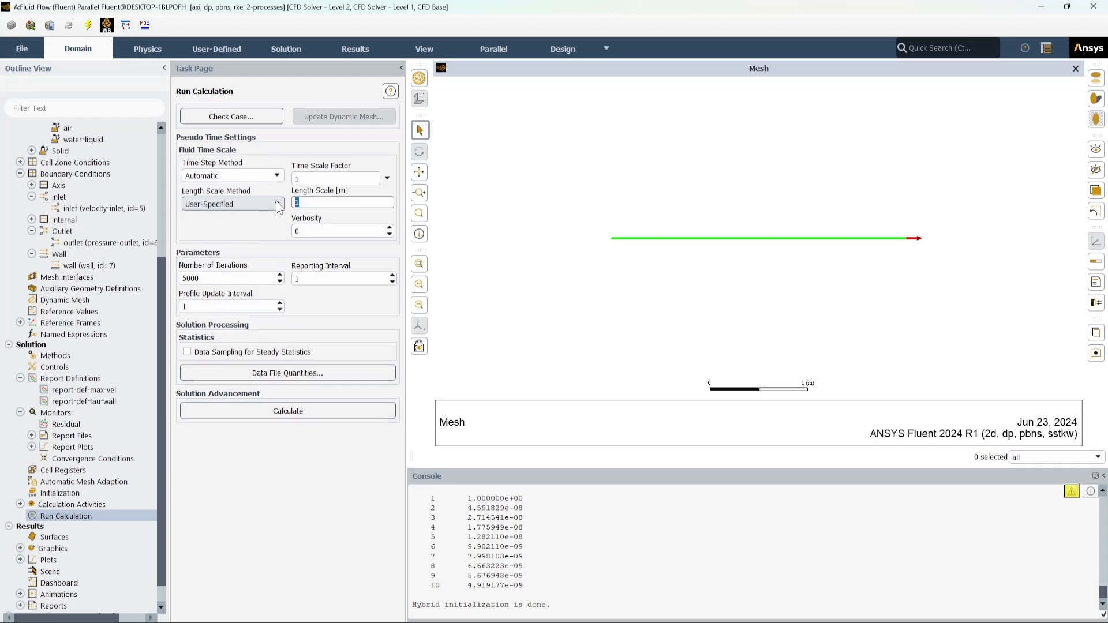
type("0.025")
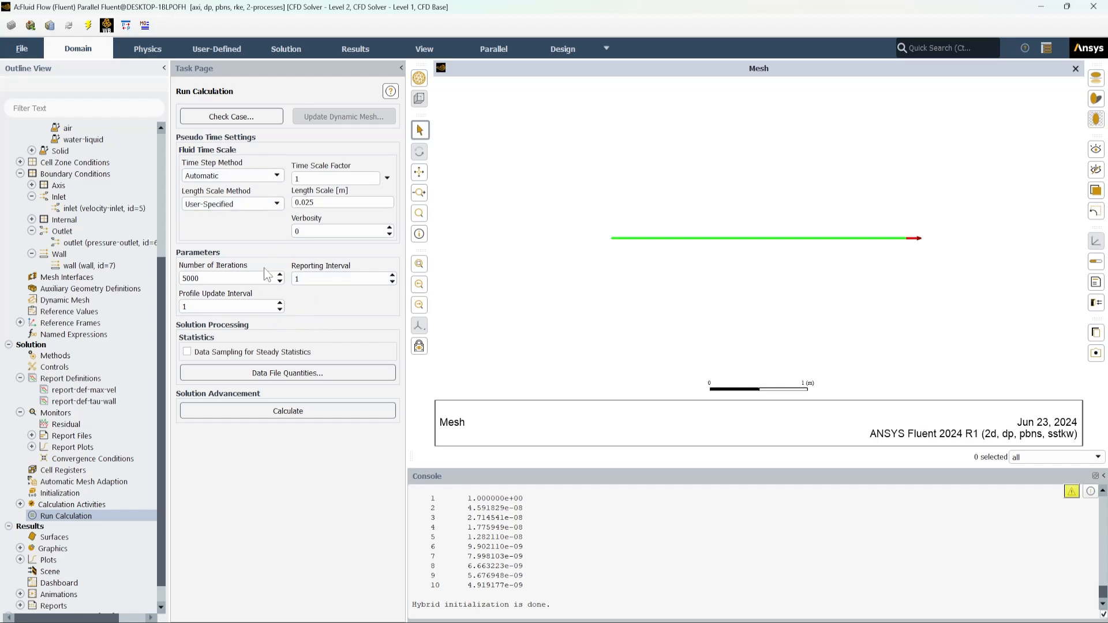
left_click(273, 413)
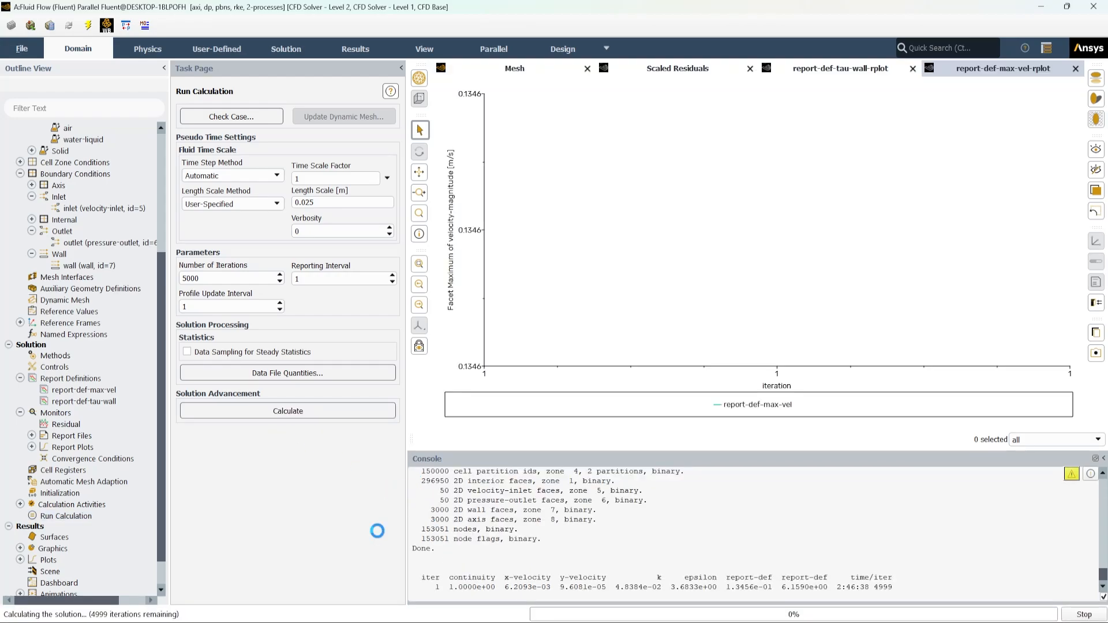
left_click(707, 72)
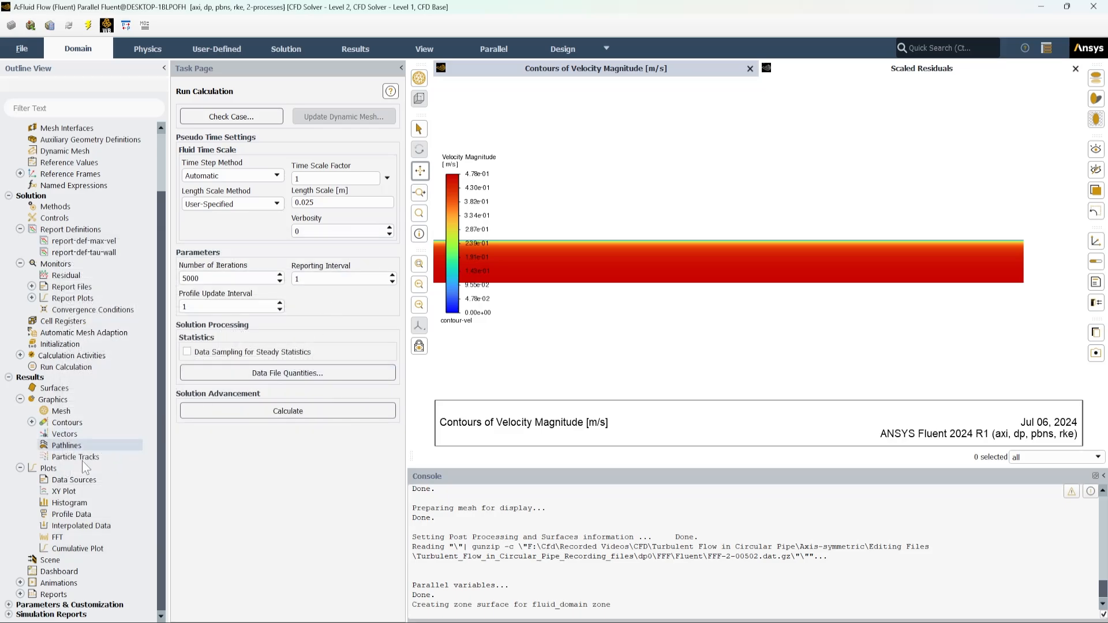
- Start defining a new XY plot of the solution results
right_click(57, 492)
left_click(70, 501)
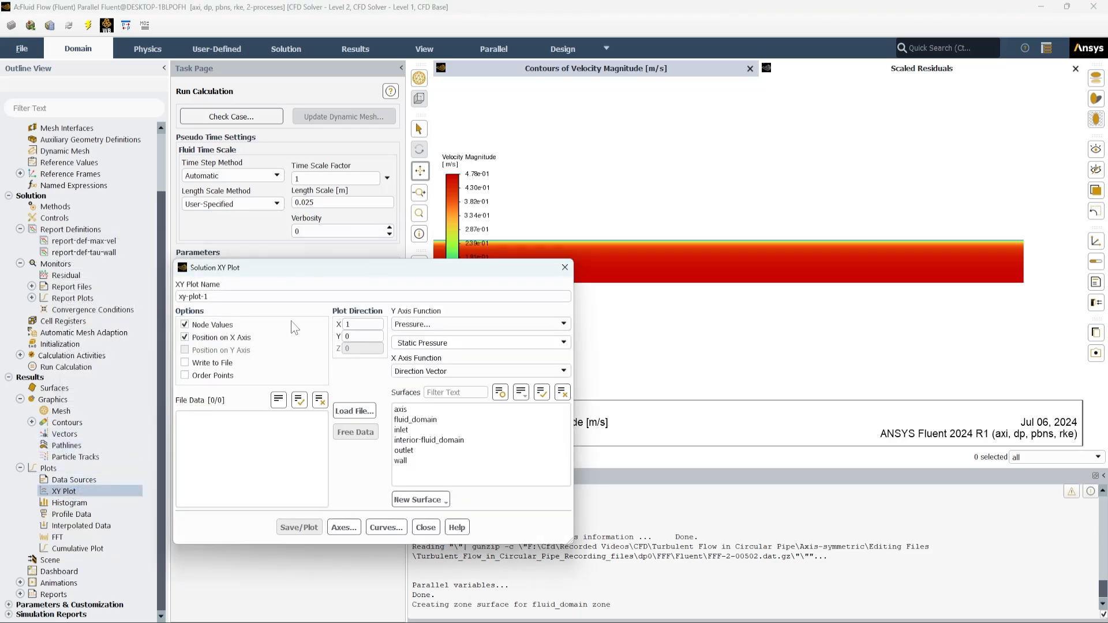
type("s")
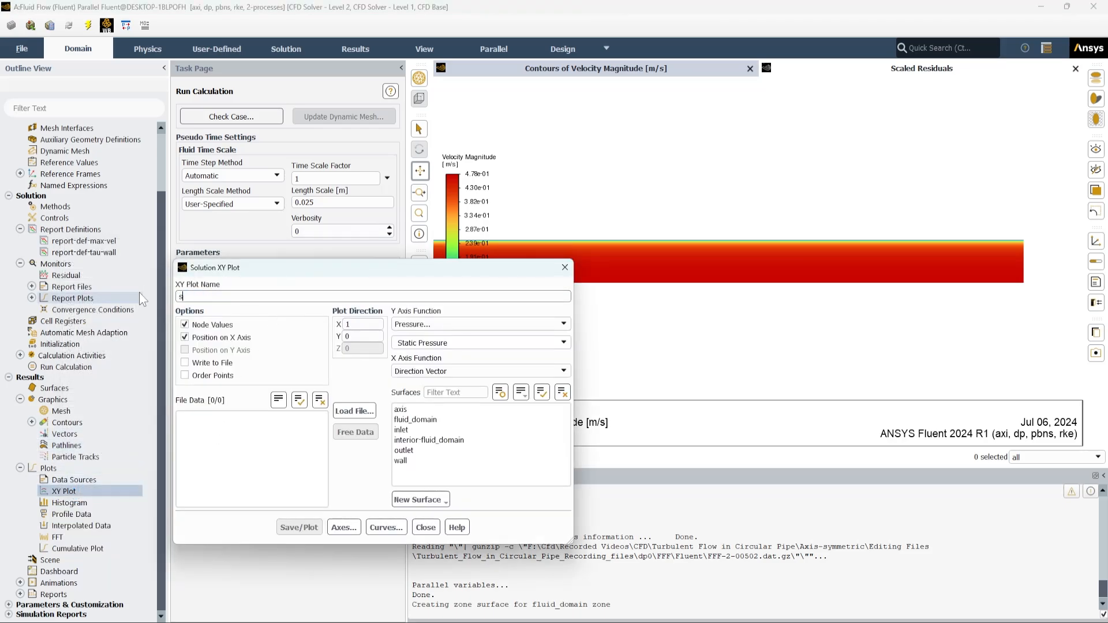
type("hear-stress")
left_click(412, 325)
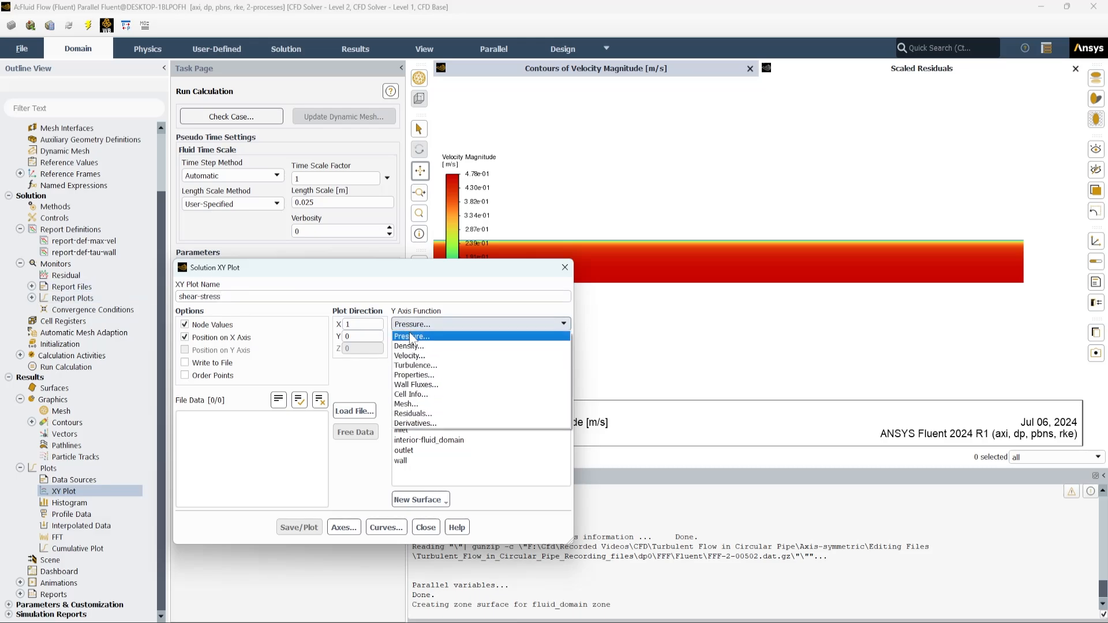
left_click(415, 384)
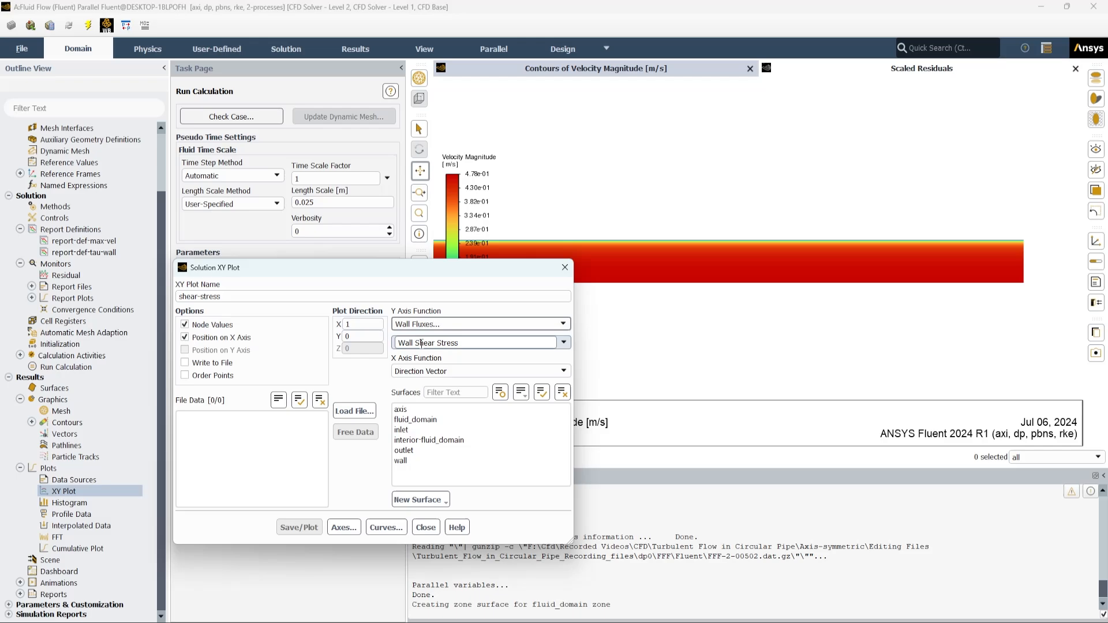
- Name the XY plot velocity--profile and choose velocity magnitude as its Y axis function
left_click_drag(275, 300, 144, 297)
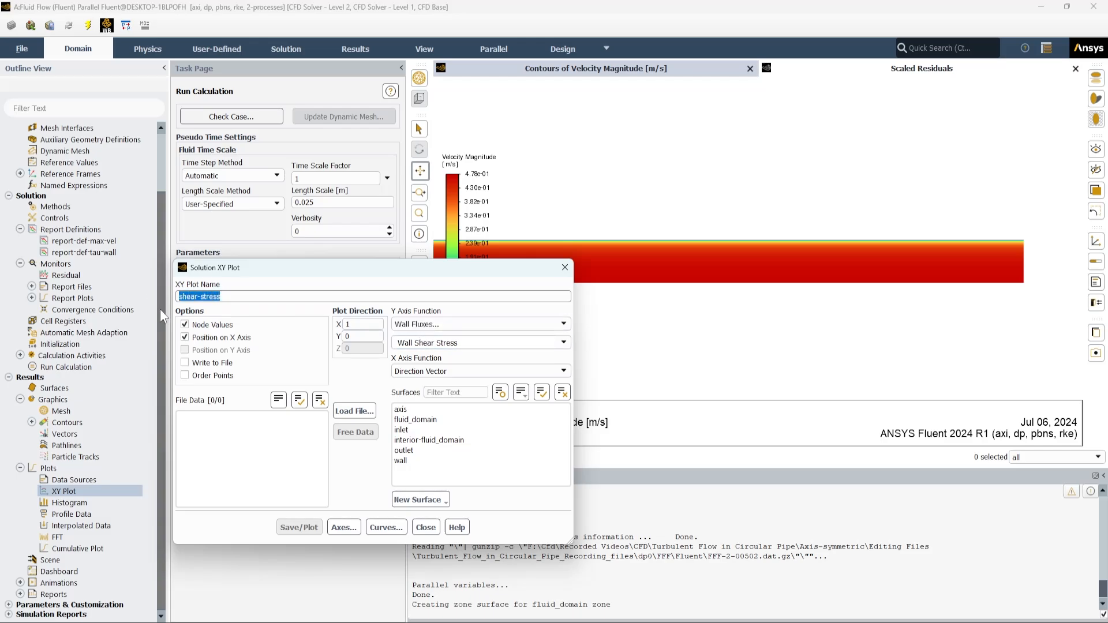
key("BackSpace")
type("velocity--profikle")
key("BackSpace")
key("BackSpace")
key("BackSpace")
type("le")
left_click(442, 324)
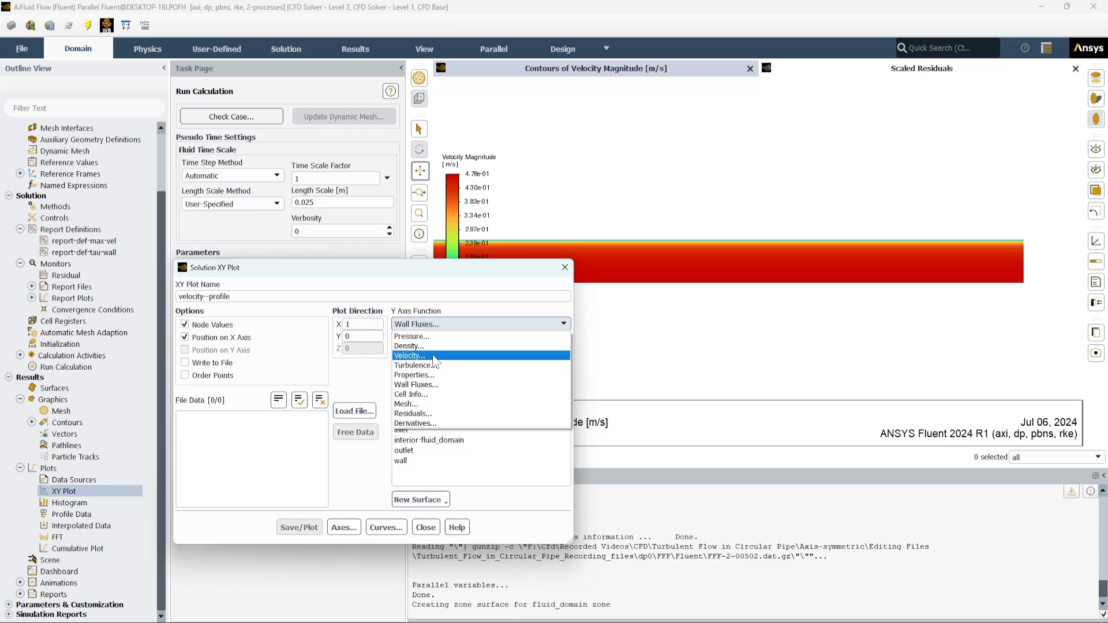
left_click(435, 356)
- Set the plot direction to X 0 and Y 1, select the outlet surface, and save and plot the velocity profile
left_click(360, 323)
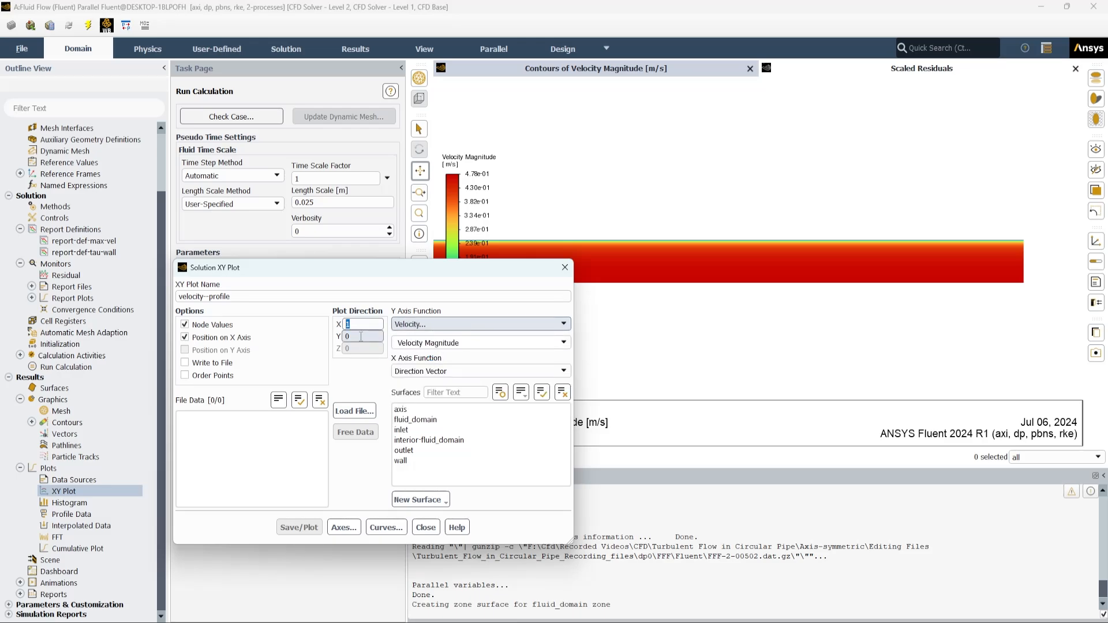
left_click(361, 337)
type("1")
left_click(353, 324)
type("0")
left_click(443, 345)
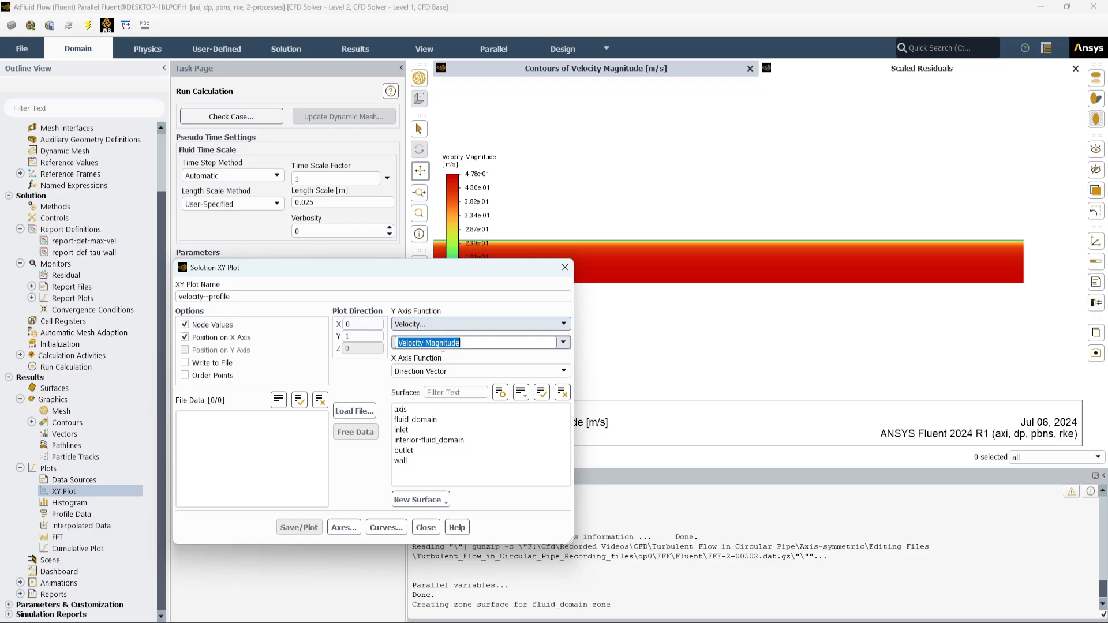
left_click(405, 450)
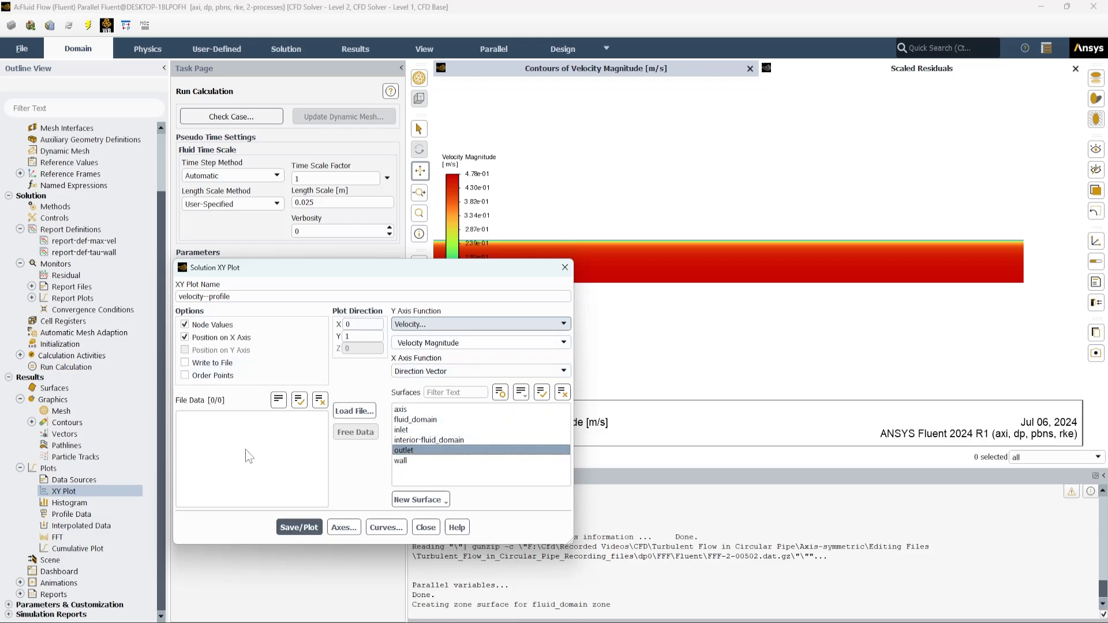
left_click(307, 519)
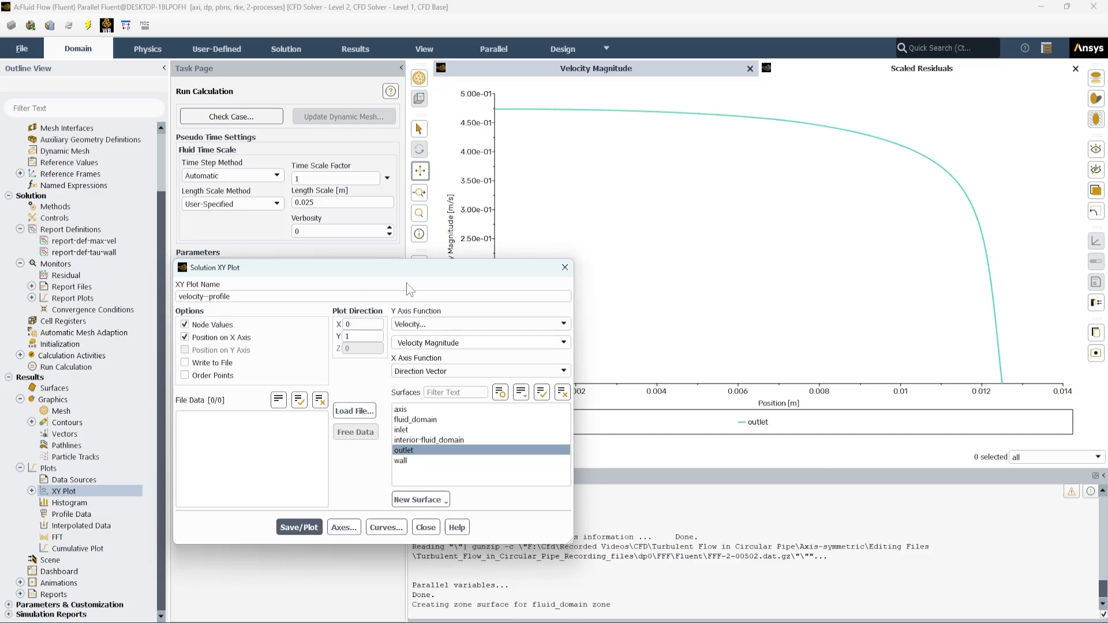
- Choose the float number format for the X and Y axes, apply it, and replot the velocity profile
left_click_drag(417, 269, 302, 233)
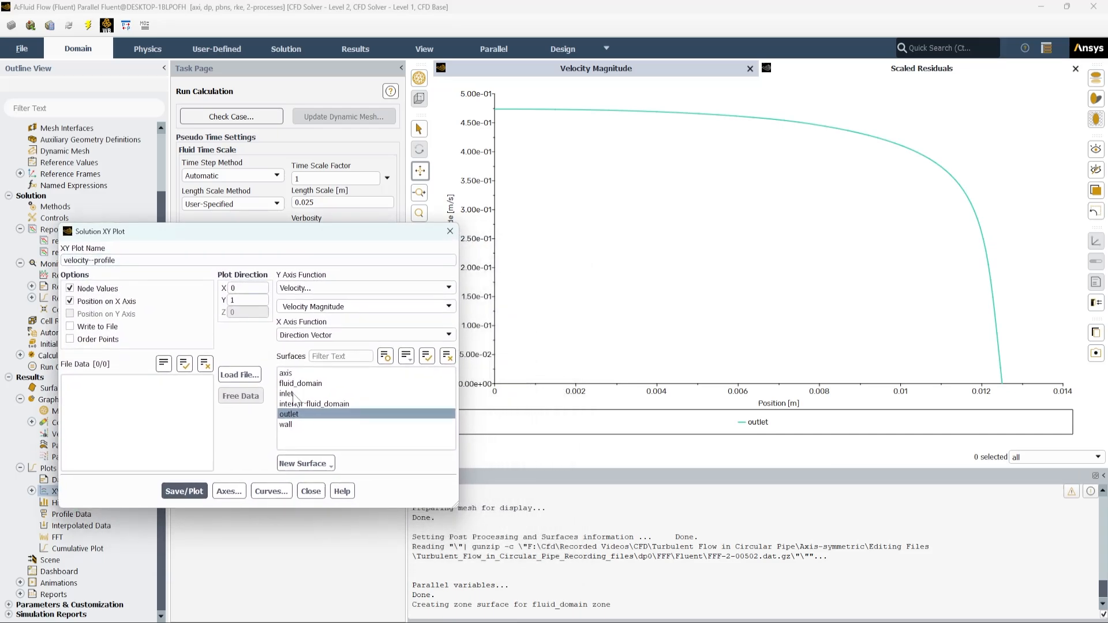
left_click(237, 492)
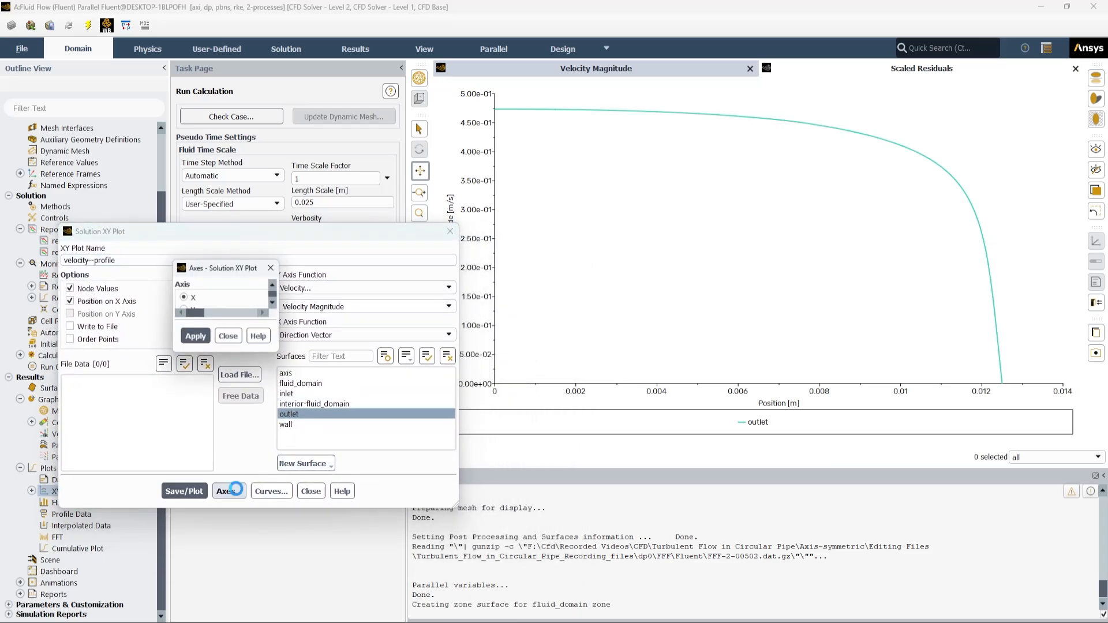
left_click(375, 309)
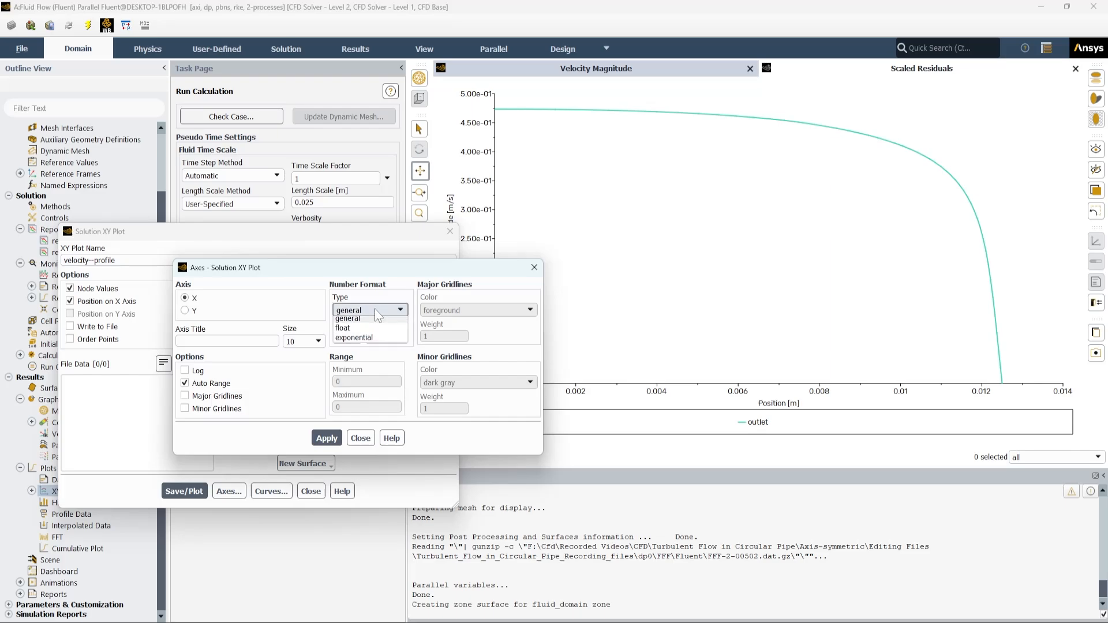
left_click(372, 333)
left_click(185, 311)
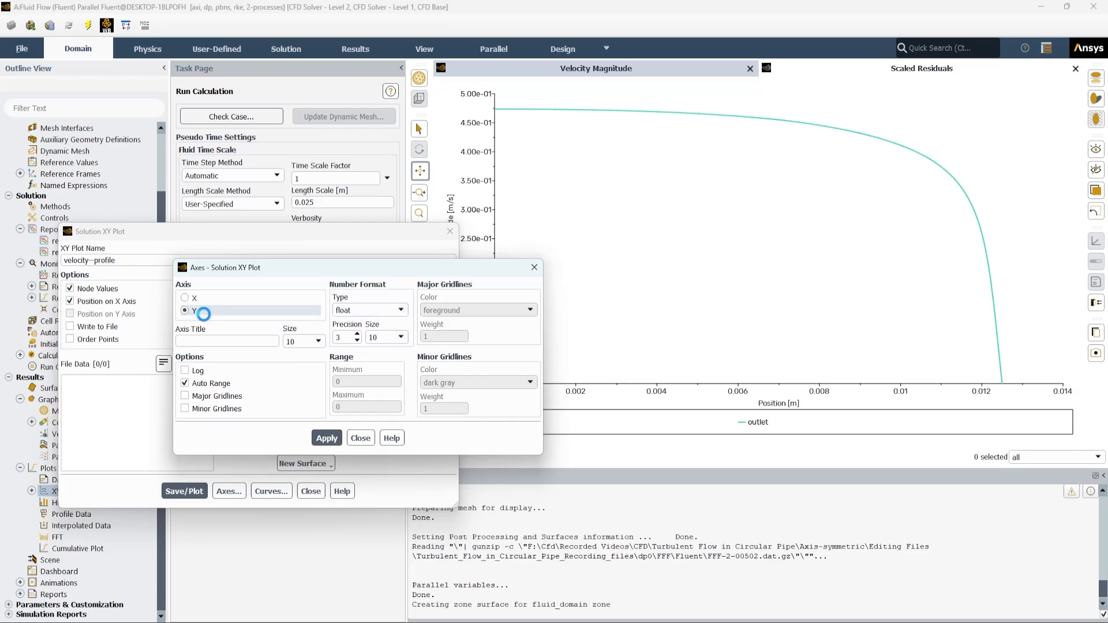
left_click(369, 310)
left_click(362, 332)
left_click(328, 438)
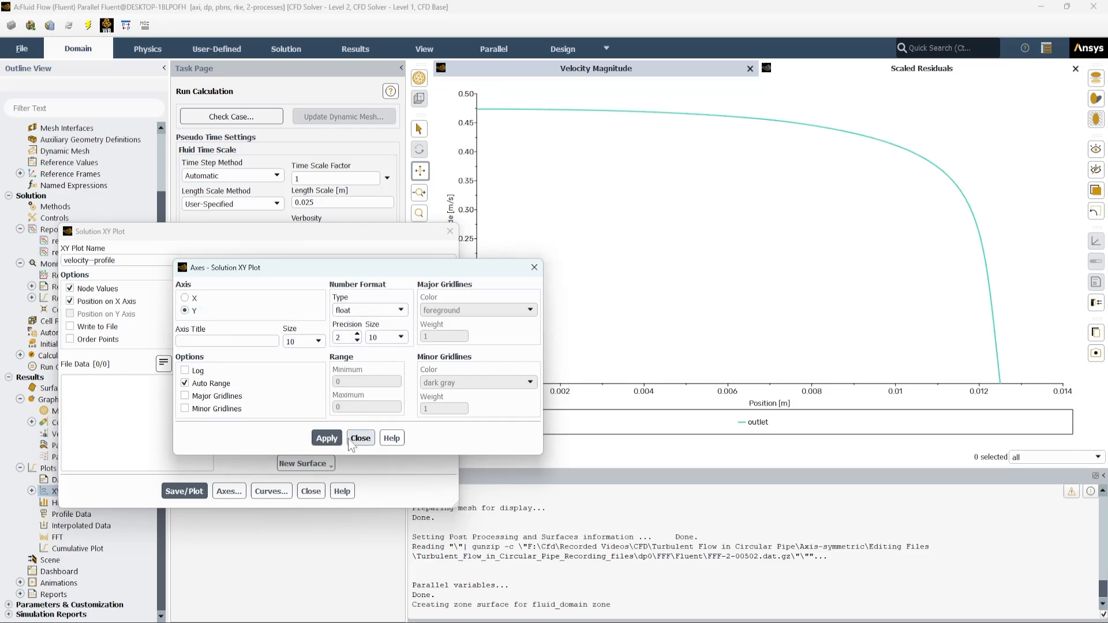
left_click(360, 438)
left_click(184, 491)
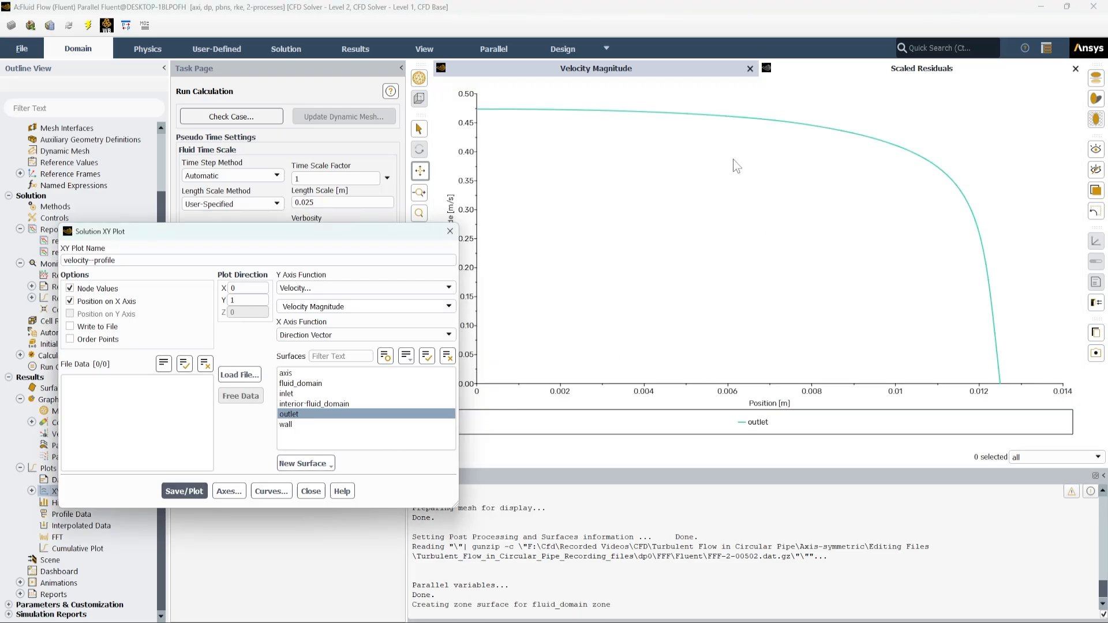
- Enable the write-to-file option for the velocity profile plot, close its settings, and expand the list of XY plots
left_click(113, 328)
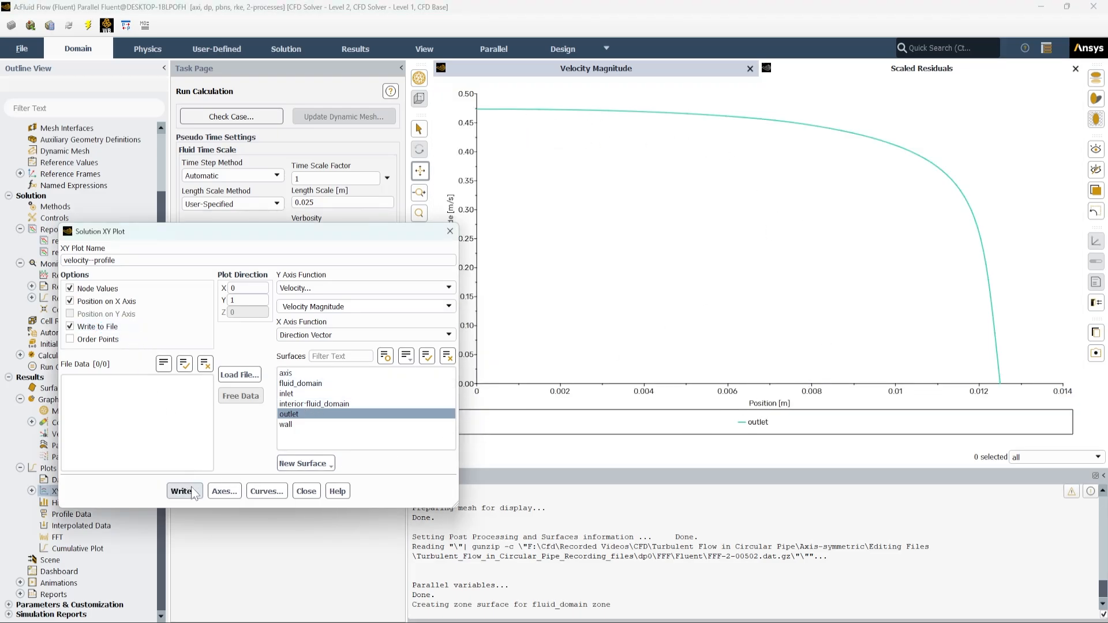
left_click(307, 492)
left_click(31, 491)
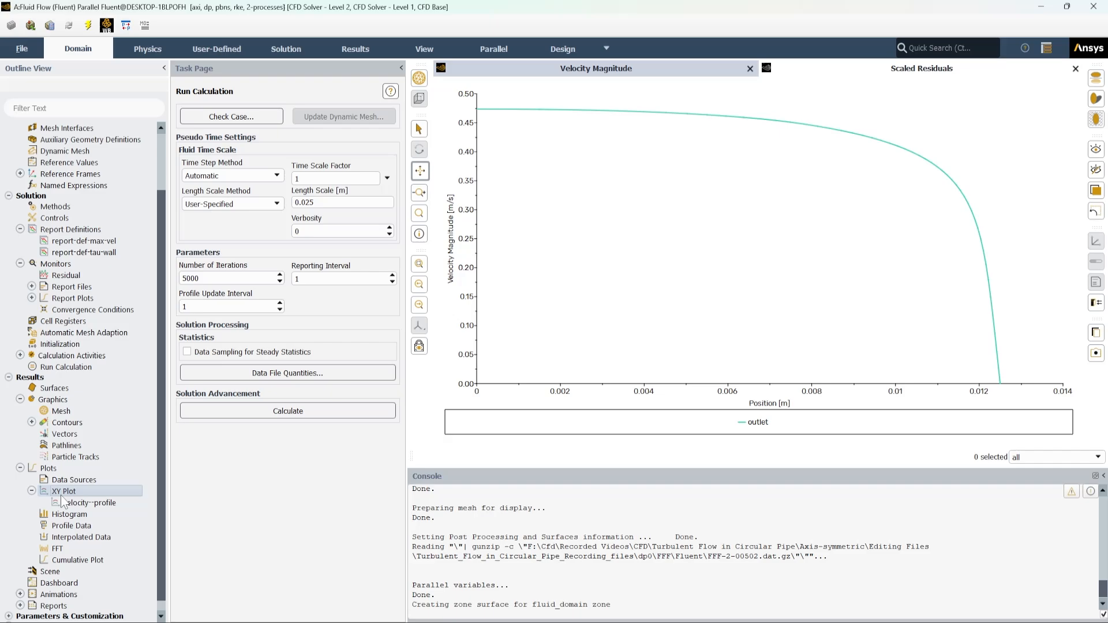
- Create and plot a new XY plot named shear-stress showing wall shear stress on the wall surface, with plot direction X 1 and Y 0
right_click(62, 493)
left_click(90, 501)
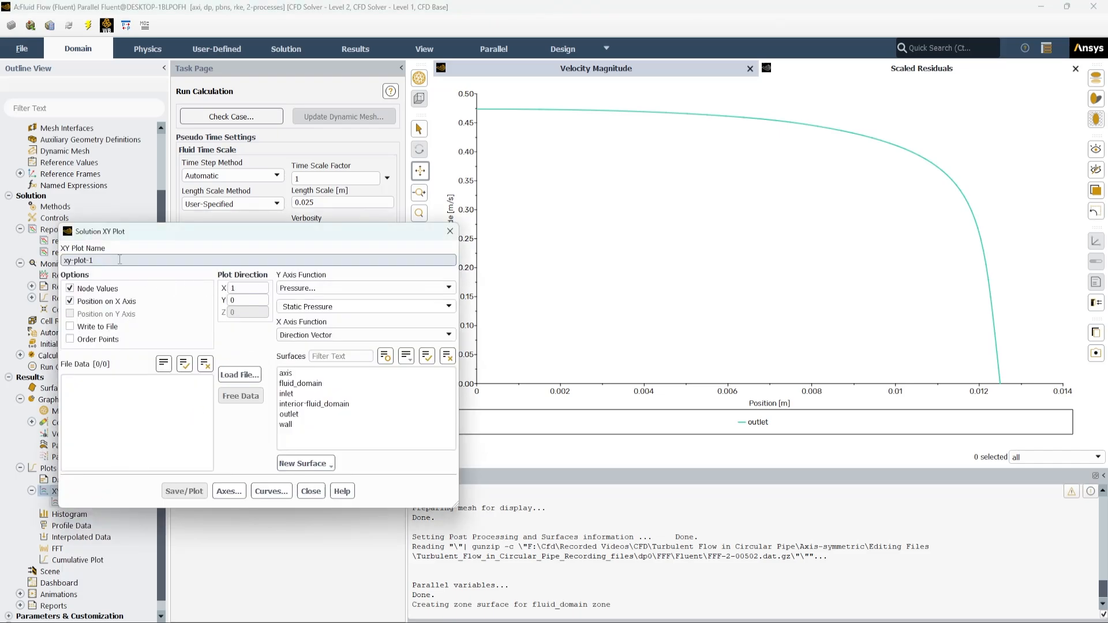
type("shear-stress")
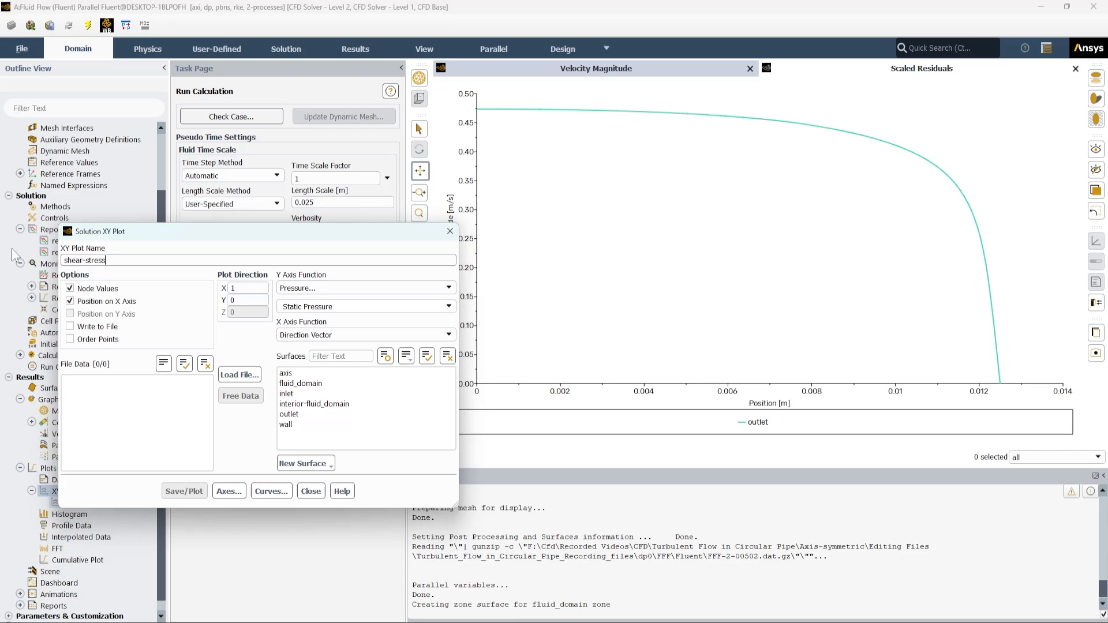
double_click(248, 288)
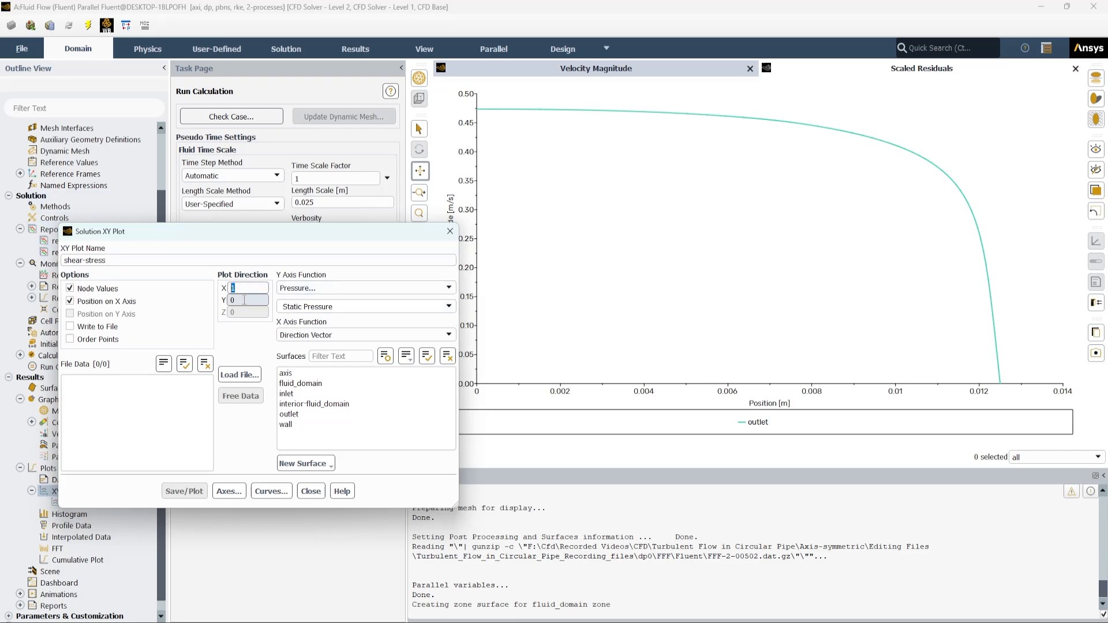
left_click(323, 288)
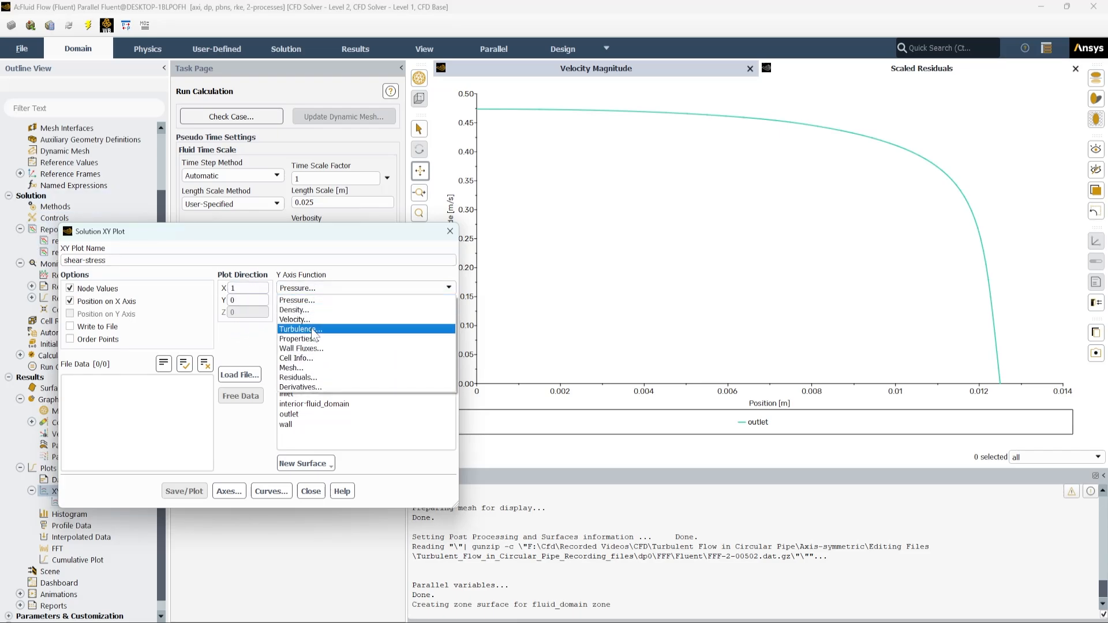
left_click(311, 347)
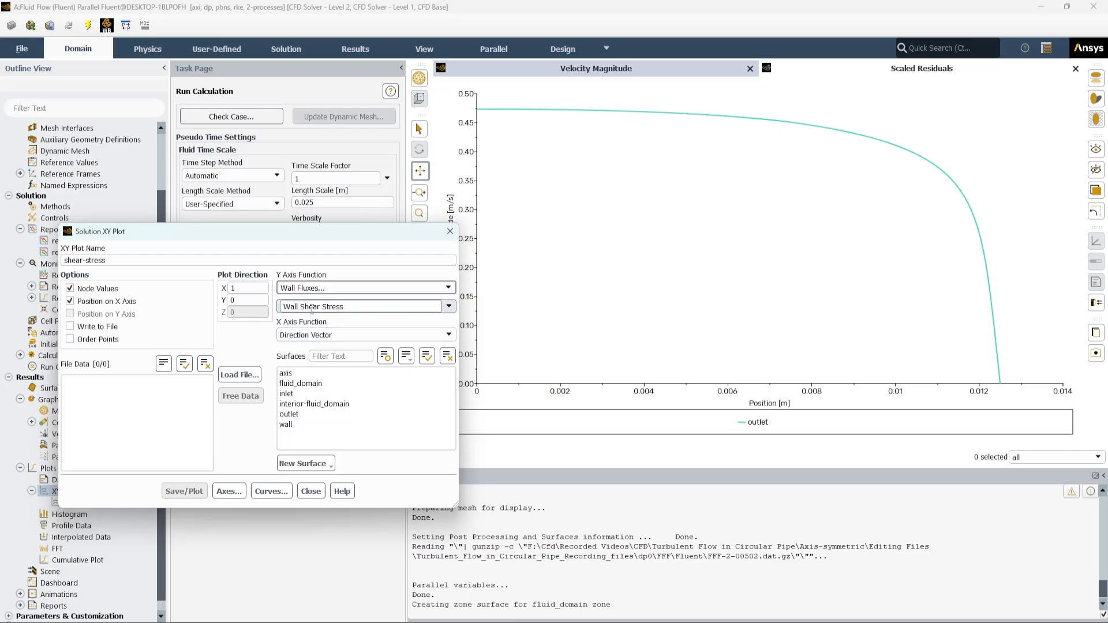
left_click(292, 425)
left_click(195, 490)
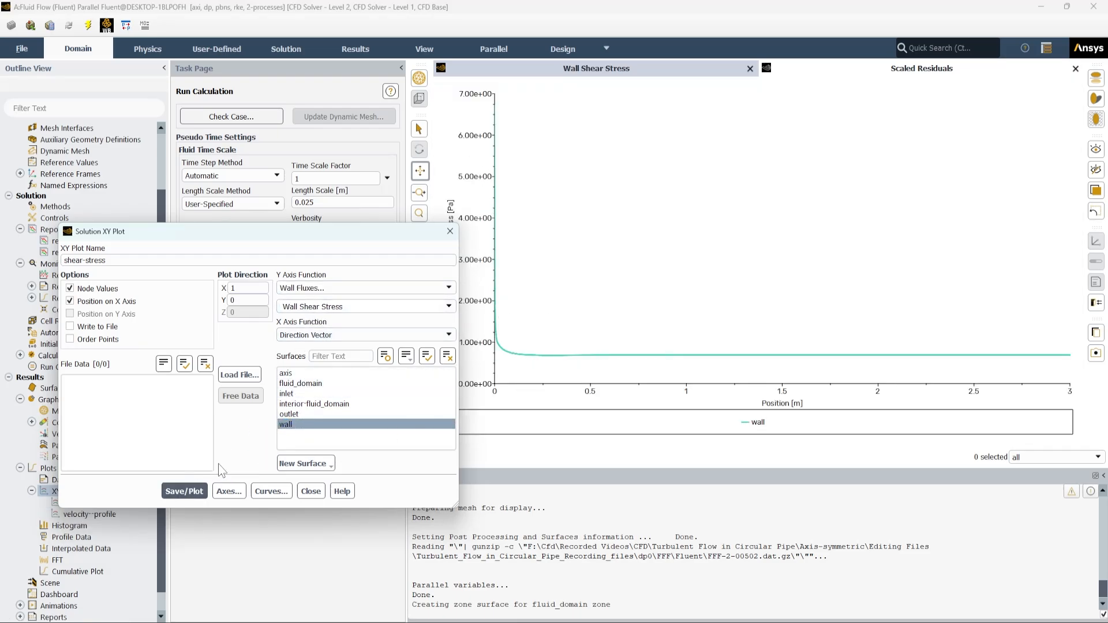
- Choose the float number format for the X and Y axes of the shear-stress plot, apply it, replot, and close the settings
left_click(229, 491)
left_click(369, 310)
left_click(352, 341)
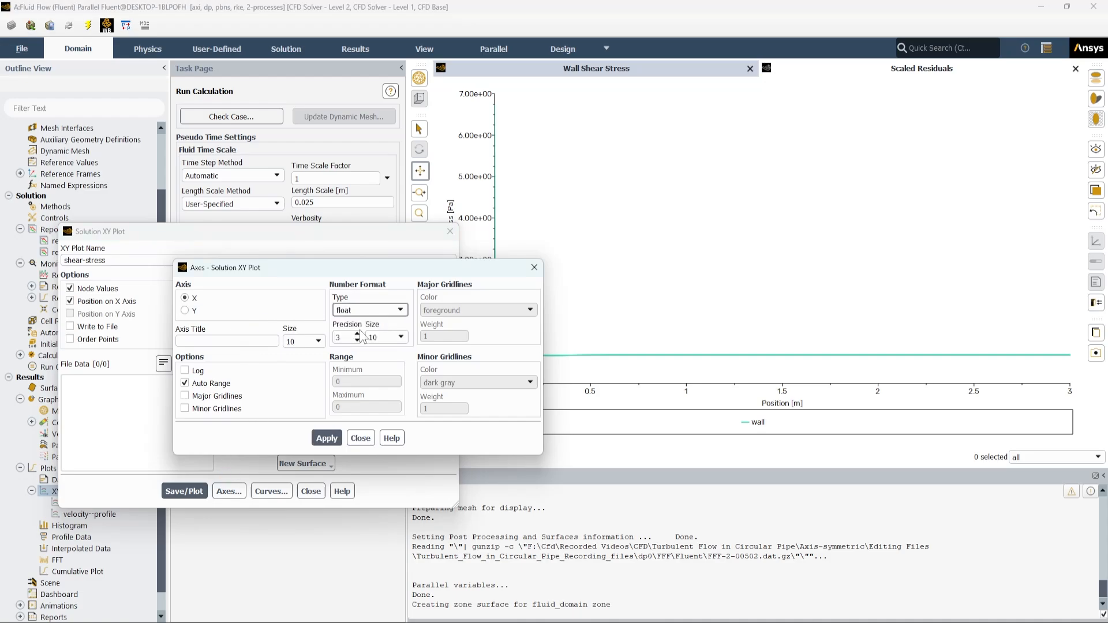
left_click(301, 310)
left_click(369, 310)
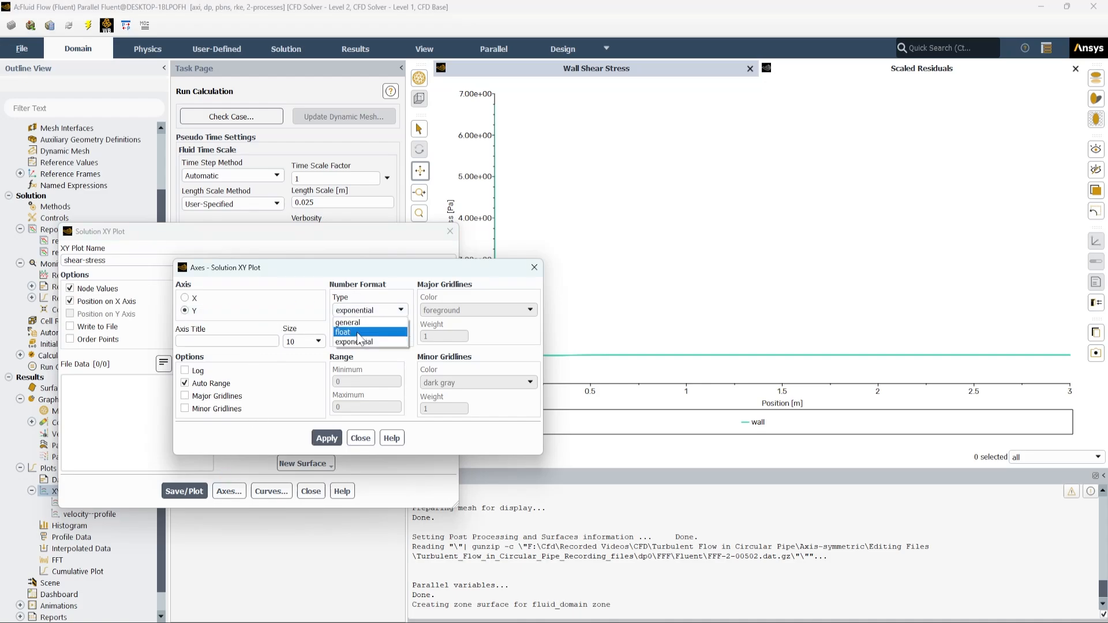
left_click(359, 333)
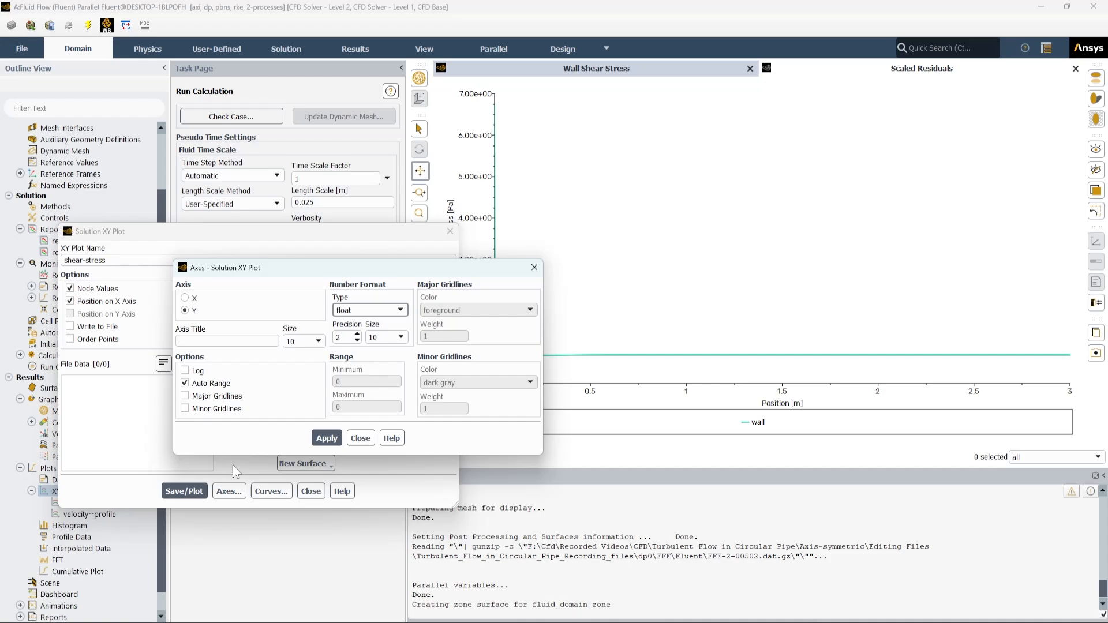
left_click(327, 438)
left_click(202, 490)
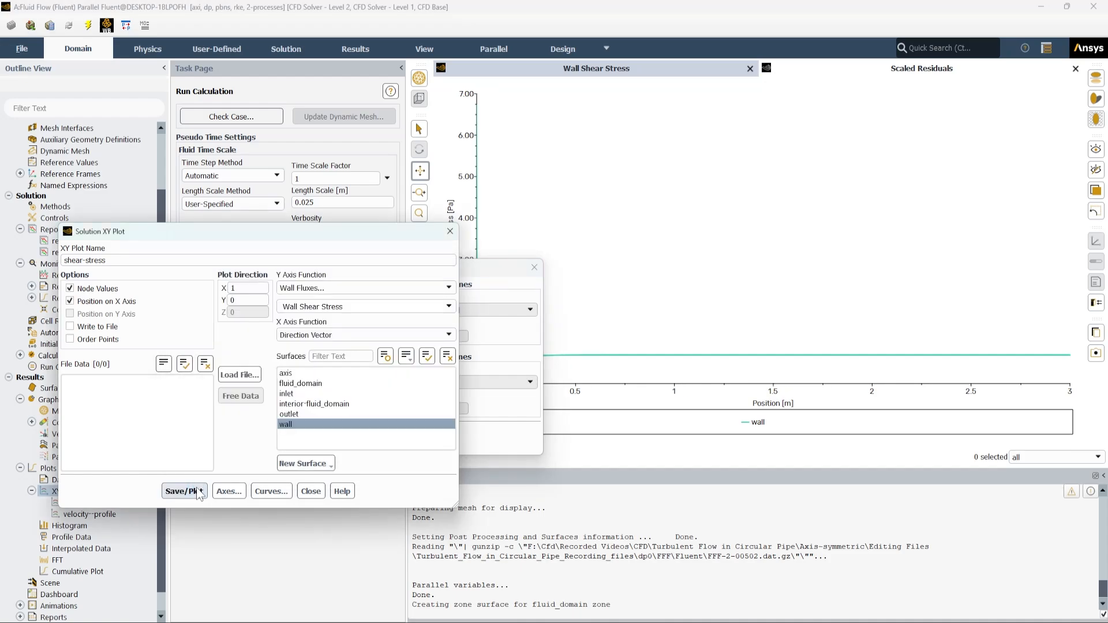
left_click(309, 491)
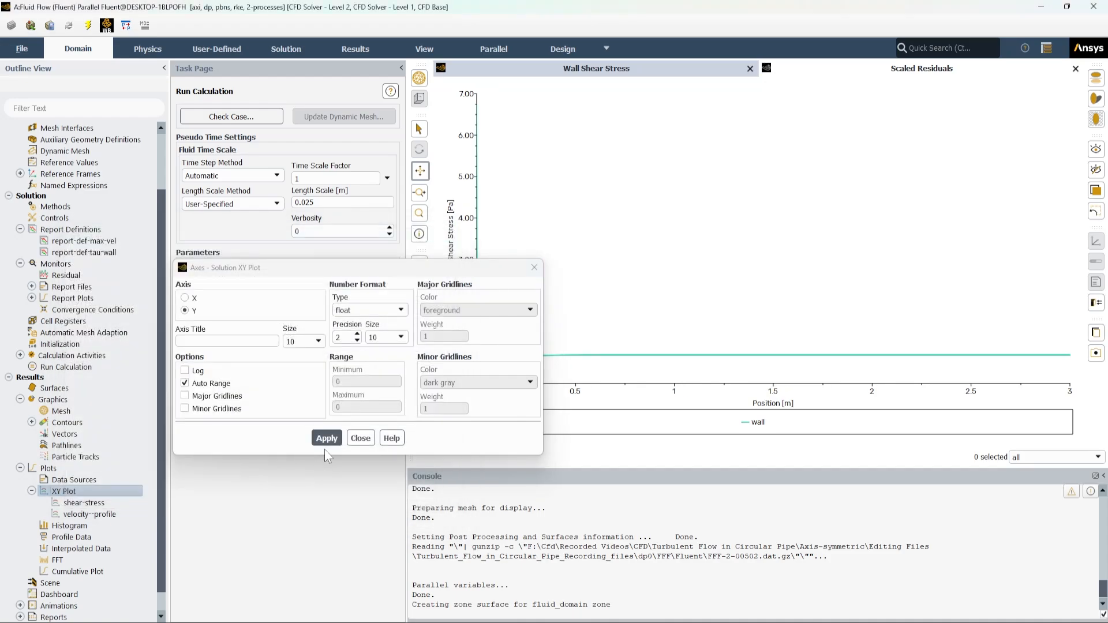
left_click(326, 438)
left_click(360, 438)
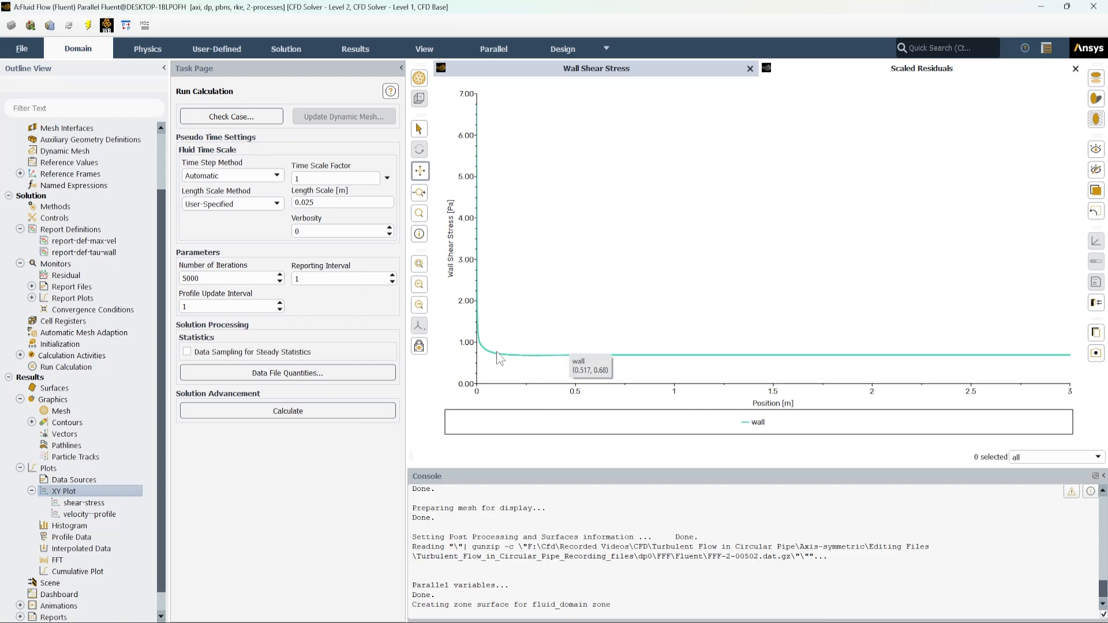
- Switch to the PowerPoint results slide to view the shear stress comparison chart, and return to Fluent
scroll(84, 502, "down", 1)
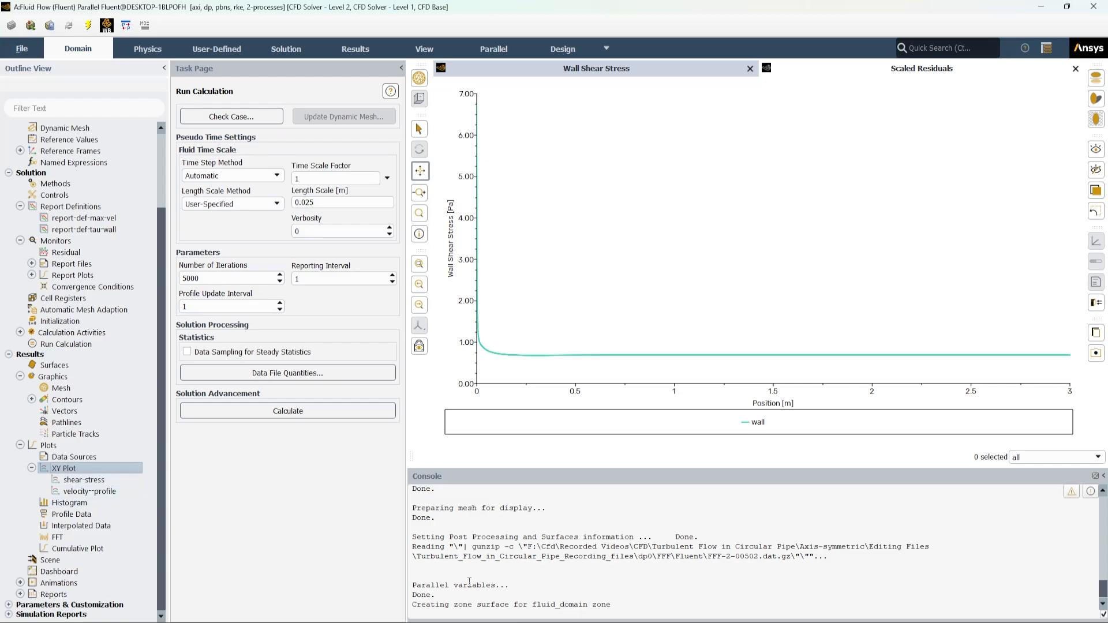
left_click(643, 571)
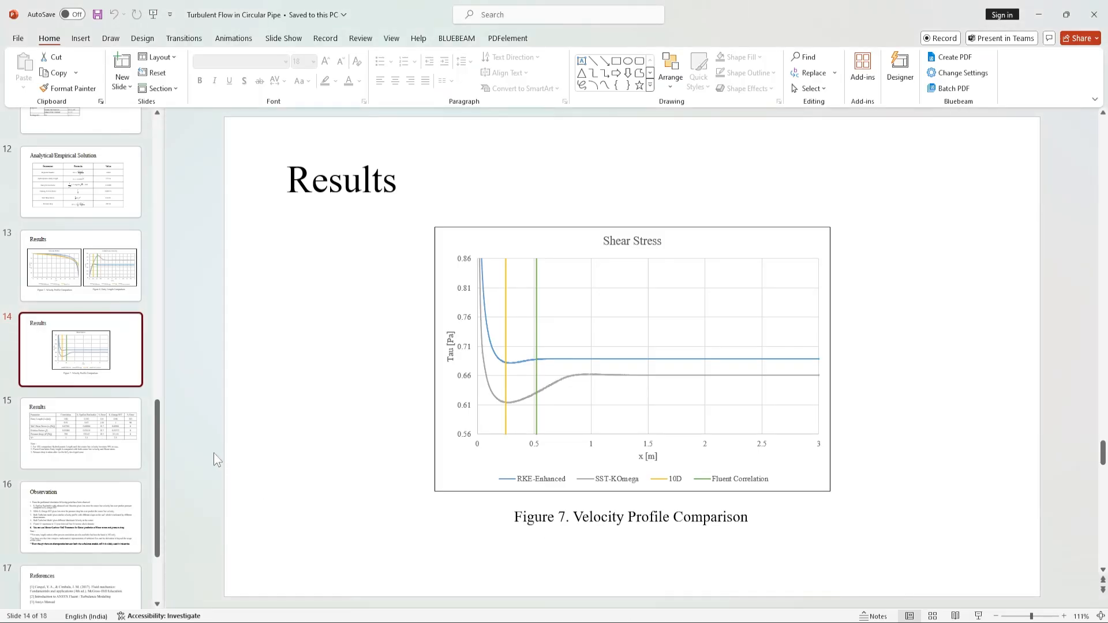
key("alt+Tab")
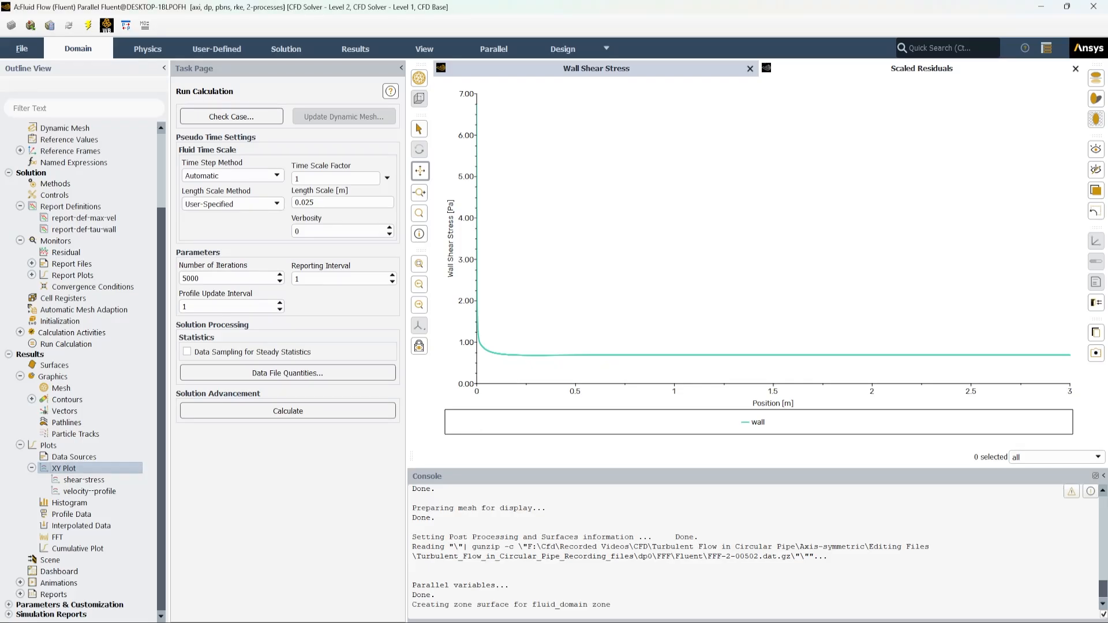
- Create and plot a new XY plot named entry-length showing velocity magnitude on the axis surface
right_click(65, 479)
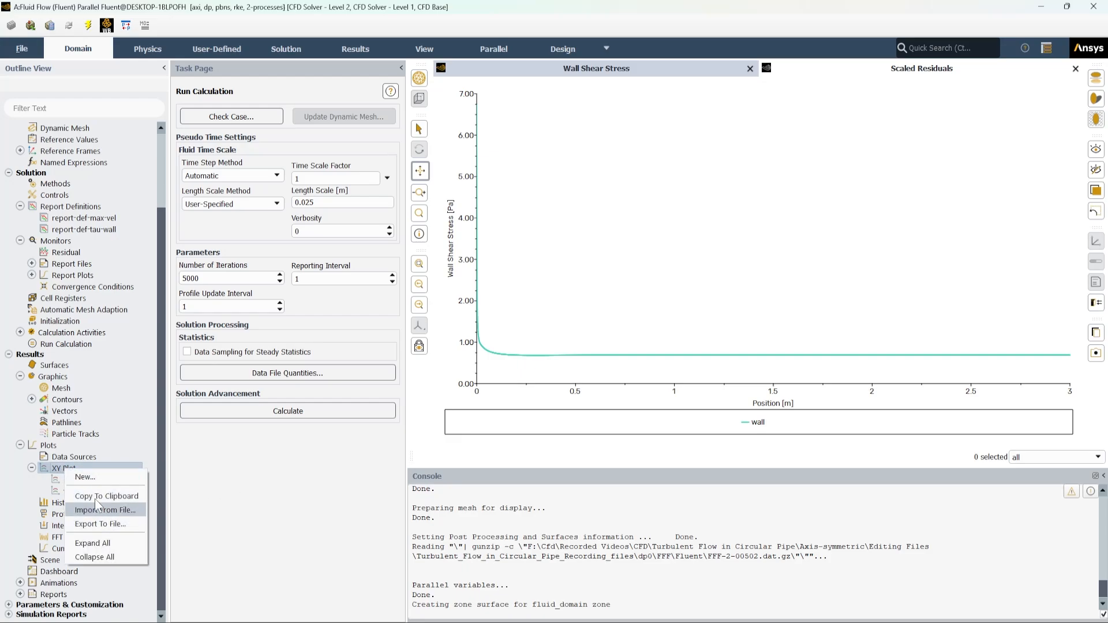
left_click(97, 480)
left_click_drag(98, 260, 17, 260)
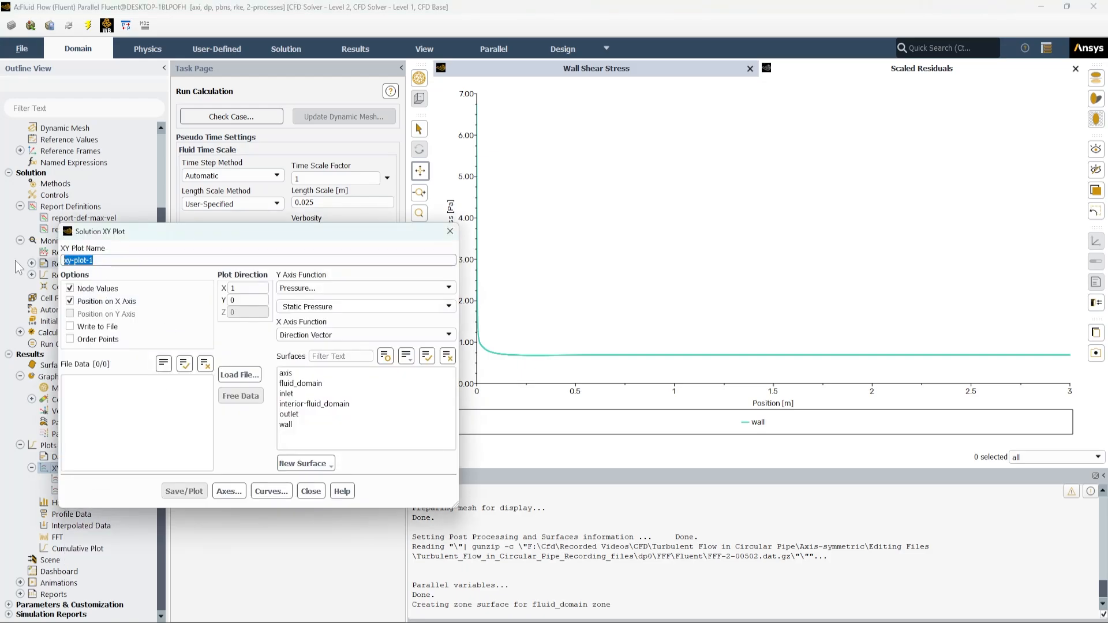
type("entry-length")
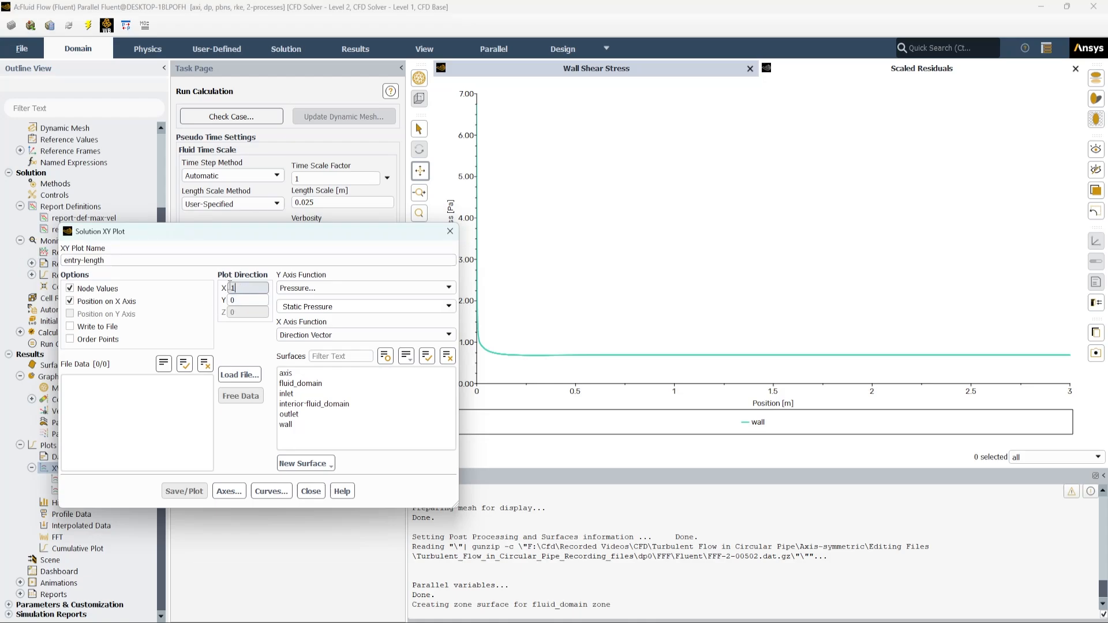
left_click(301, 288)
left_click(314, 321)
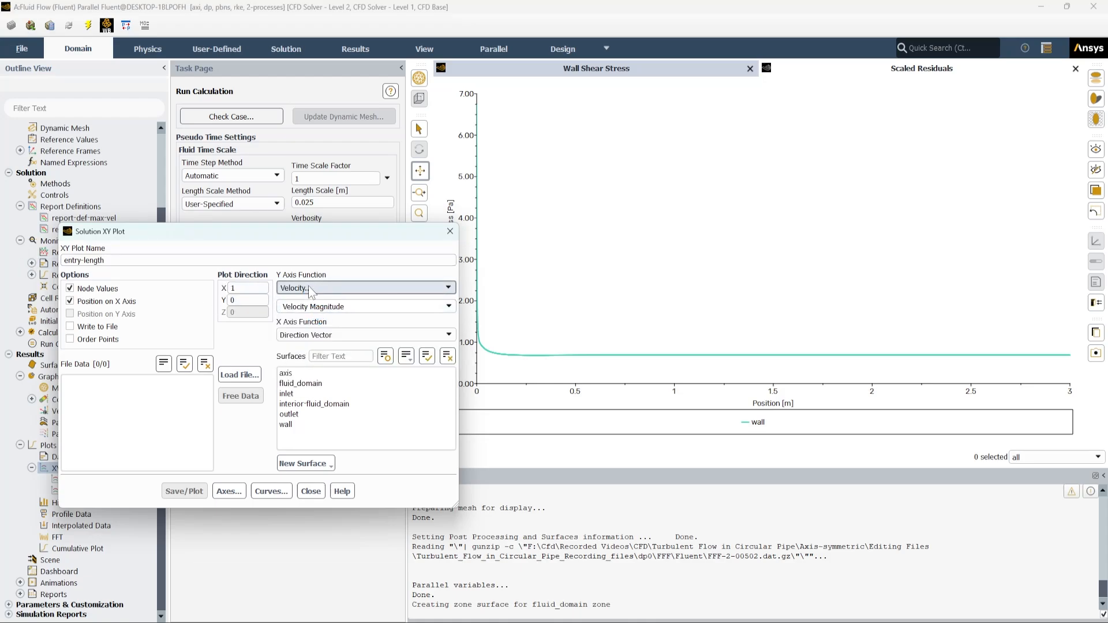
left_click(298, 374)
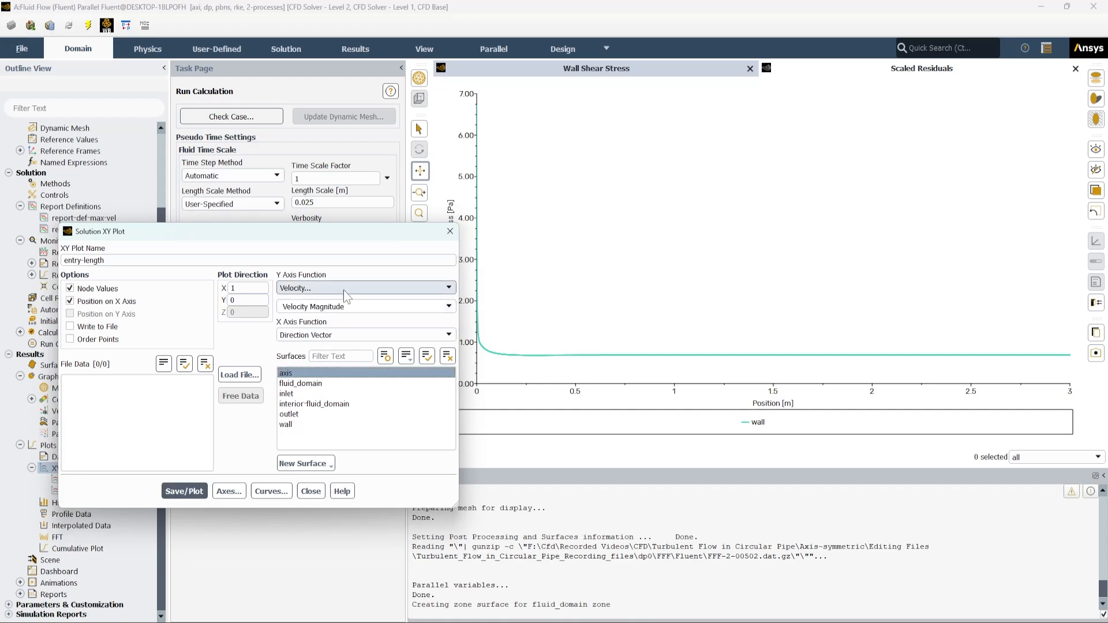
left_click(182, 490)
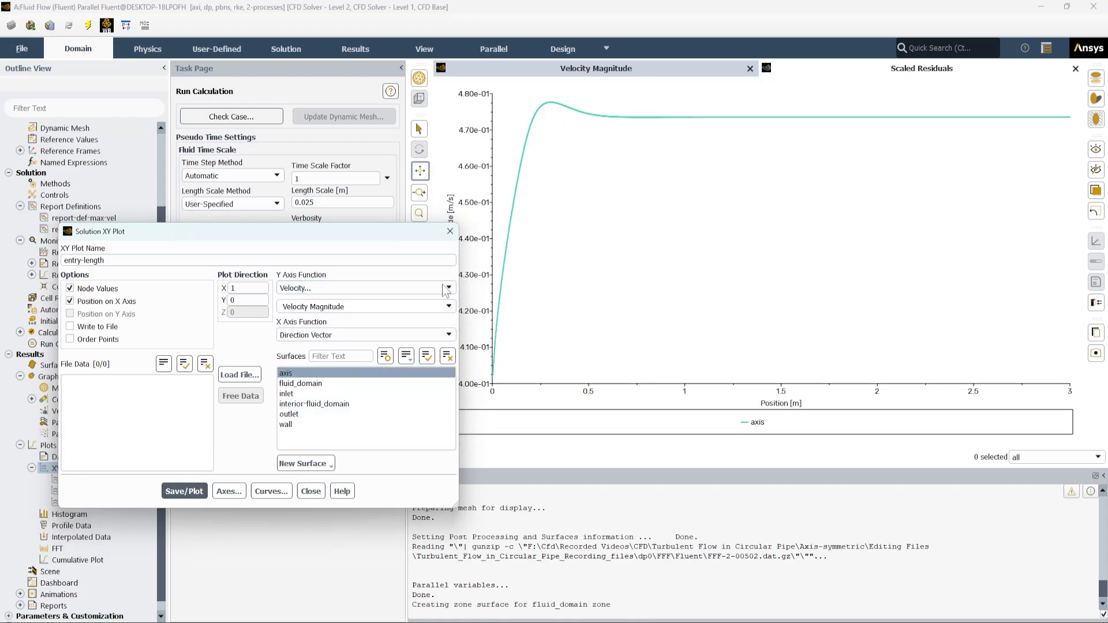
- Set the X and Y axes of the entry-length plot to the float number format, replot it, and close its settings
left_click(229, 491)
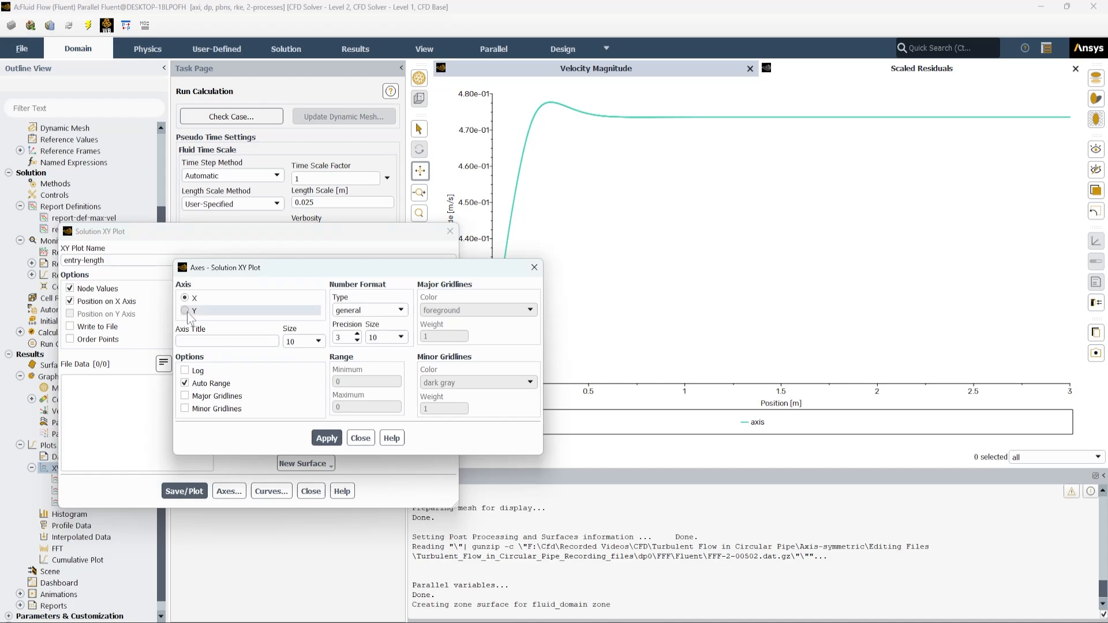
left_click(370, 310)
left_click(352, 332)
left_click(185, 311)
left_click(370, 310)
left_click(341, 345)
left_click(327, 439)
left_click(360, 438)
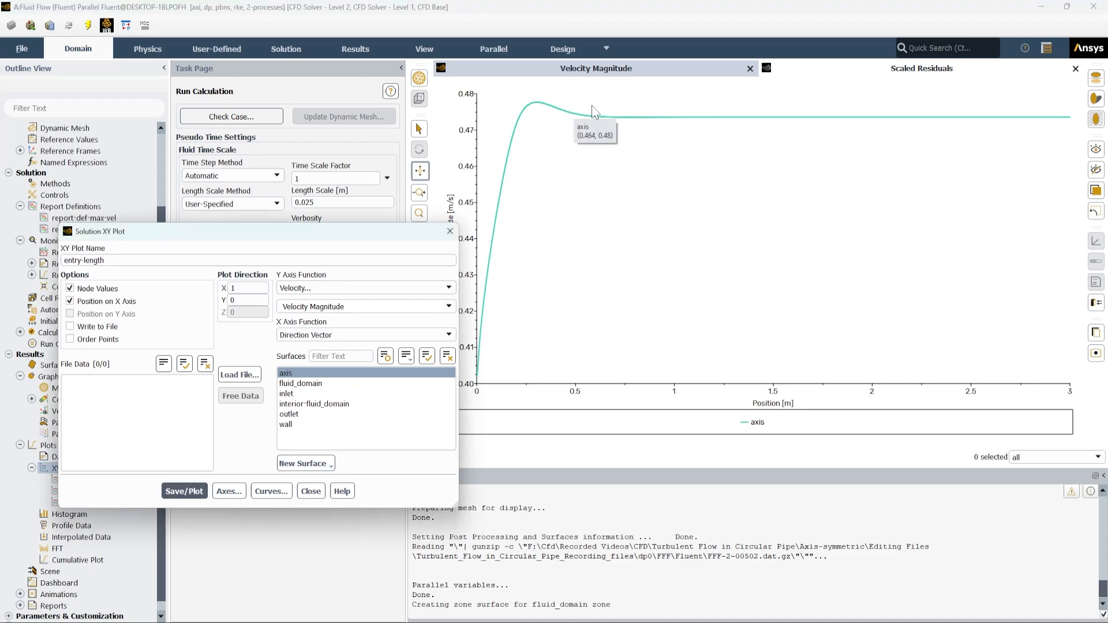
mouse_move(605, 117)
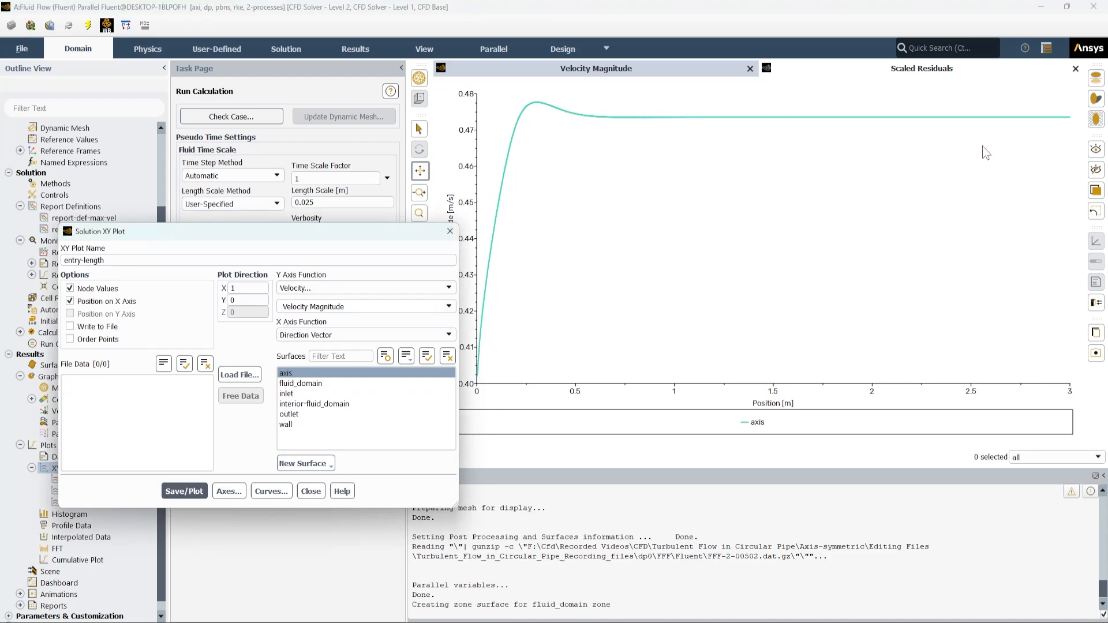
left_click(311, 491)
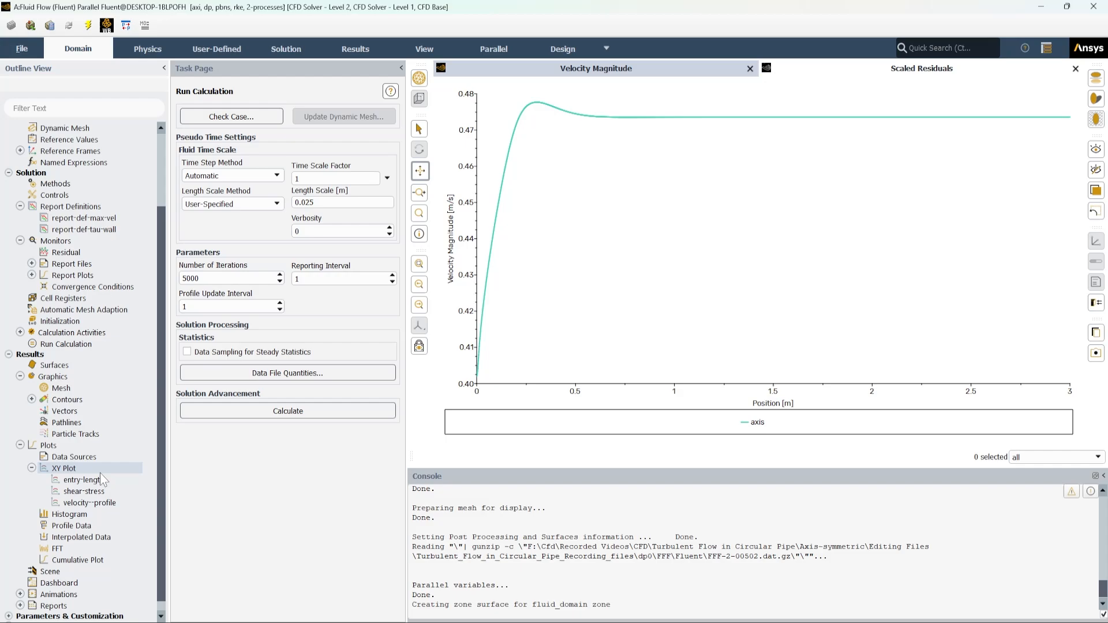
- Reopen the entry-length plot for editing and enable its write-to-file option
right_click(91, 481)
left_click(107, 491)
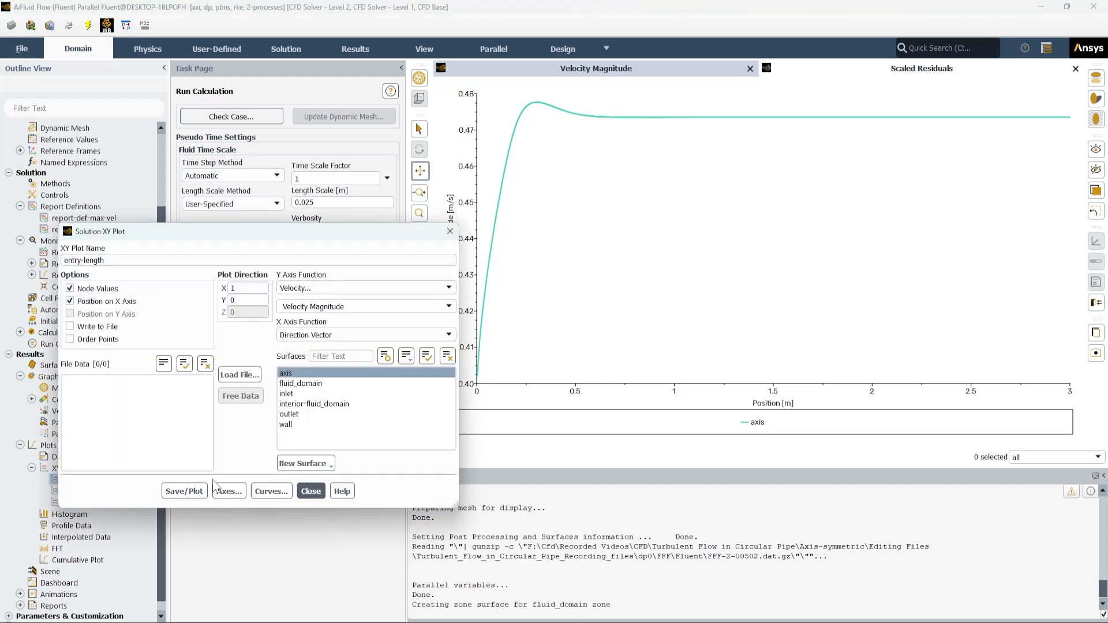
left_click(70, 327)
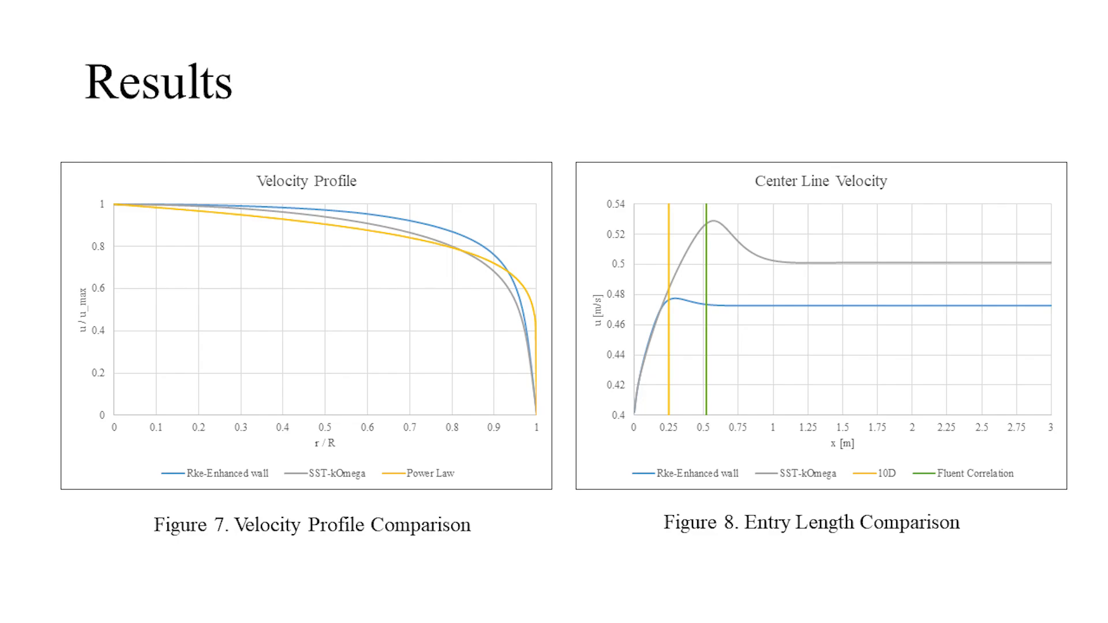
key("Right")
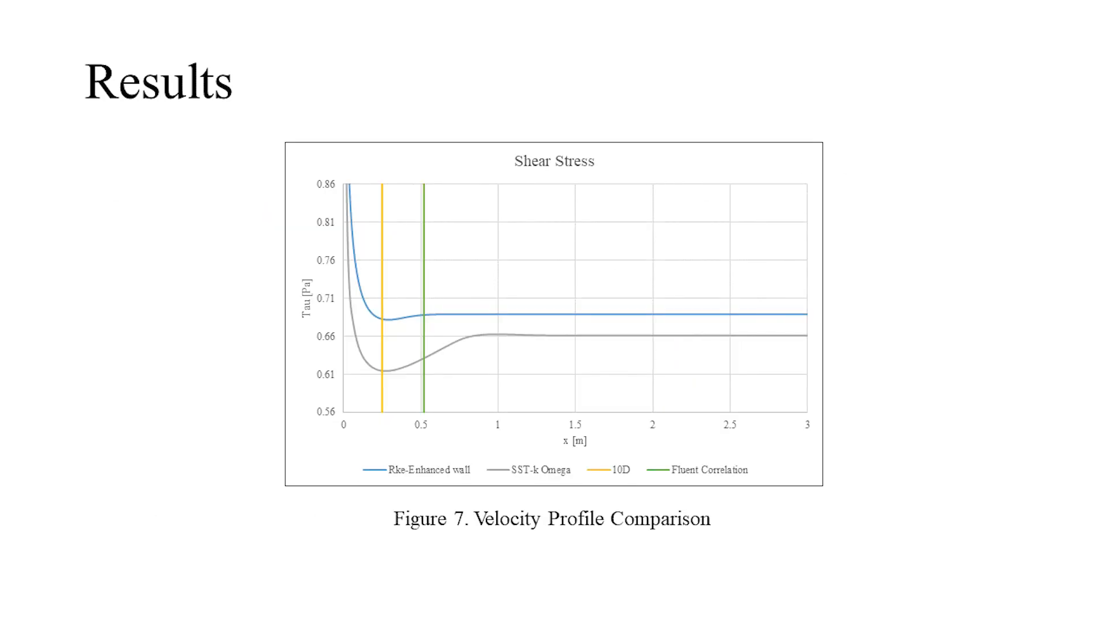
key("Right")
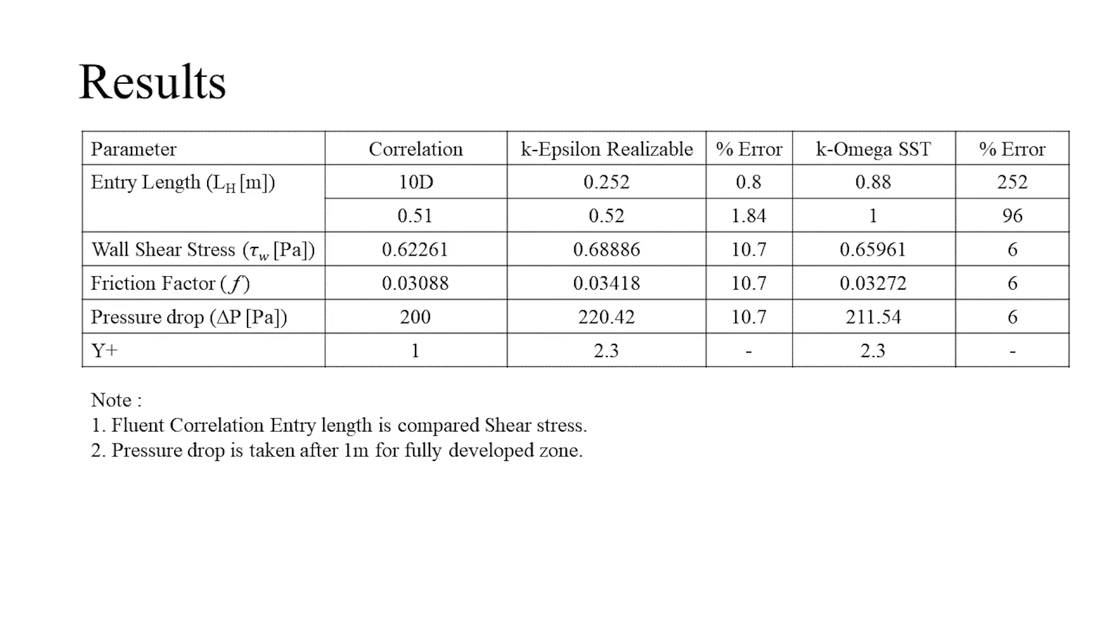
key("Right")
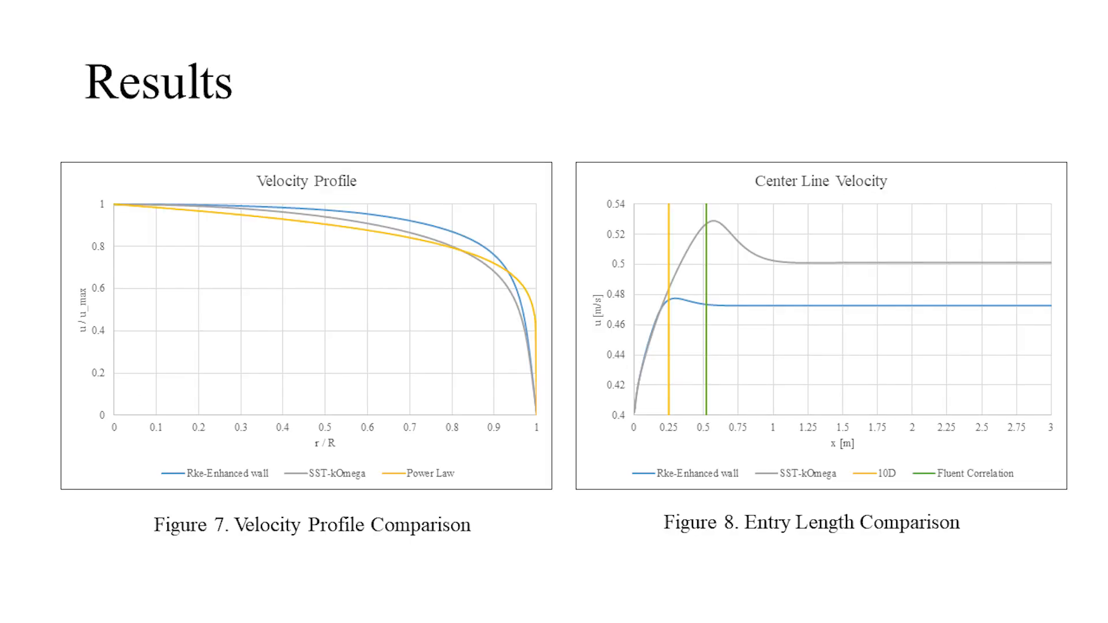